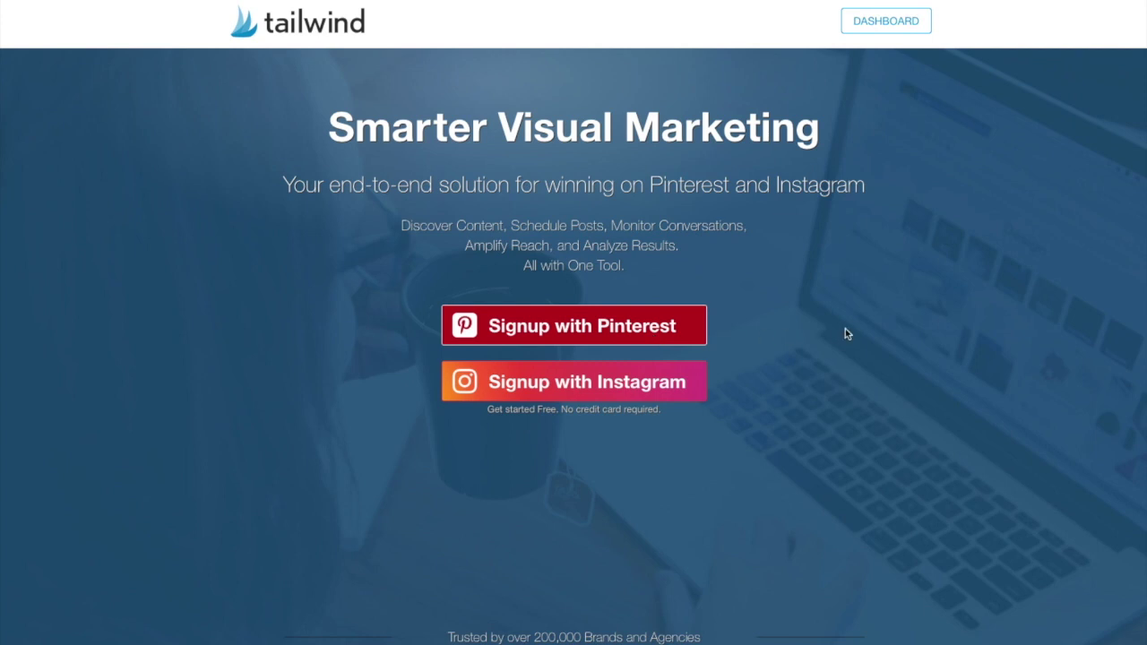
# Step: Open the Tailwind dashboard and check the connected Pinterest account's options
pyautogui.click(877, 24)
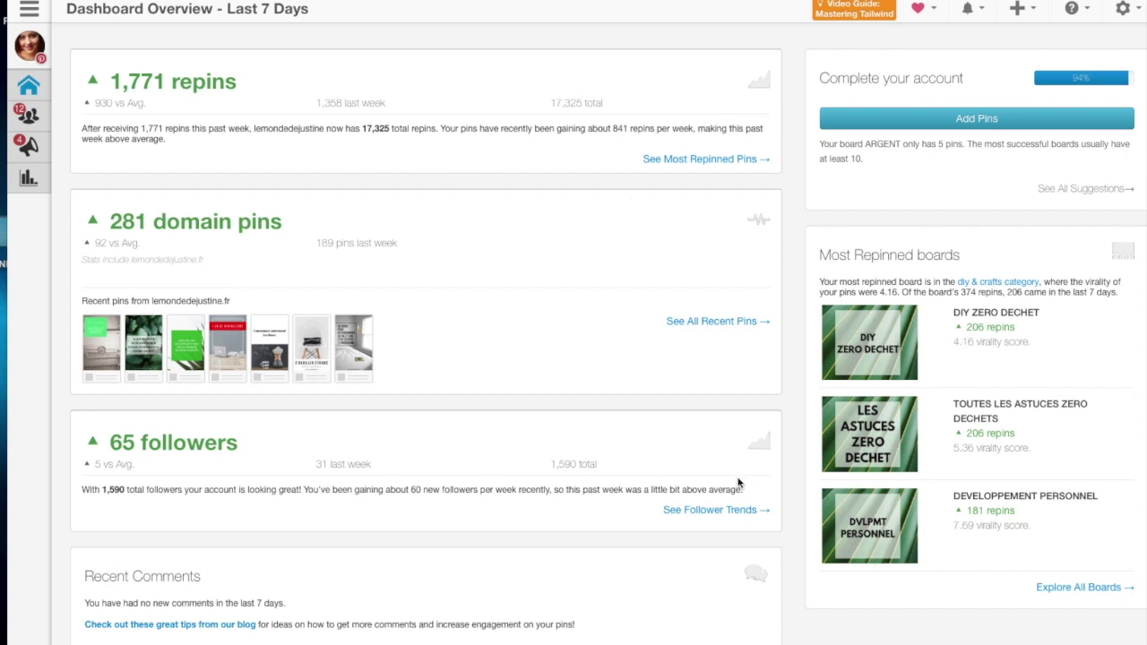
pyautogui.moveTo(36, 52)
pyautogui.moveTo(65, 305)
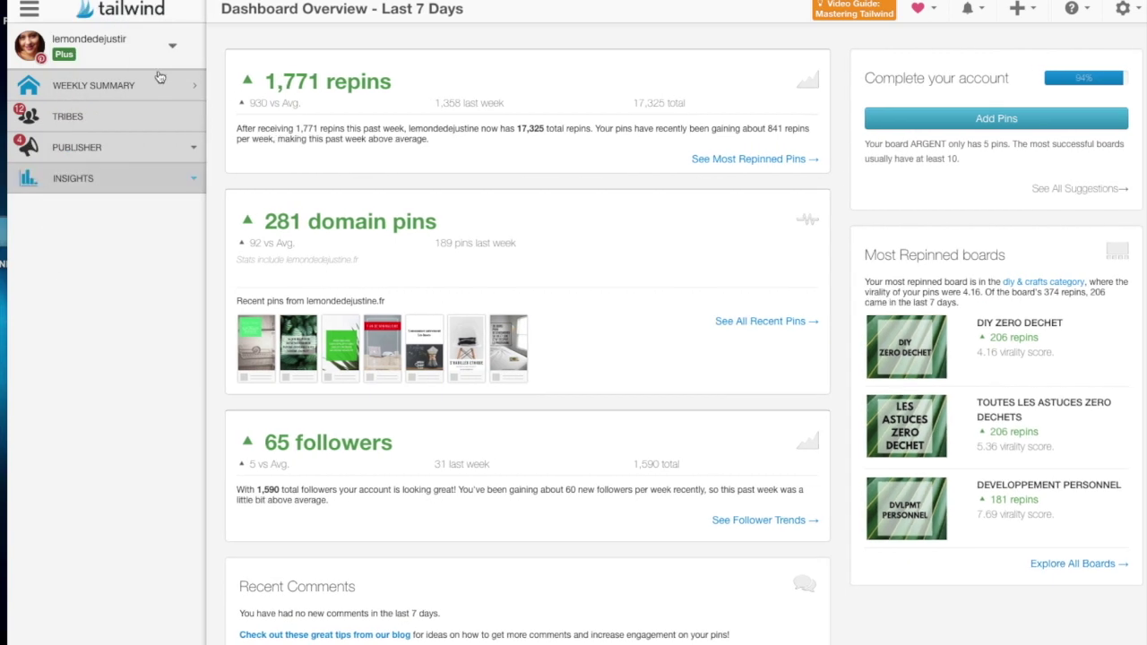
pyautogui.click(146, 48)
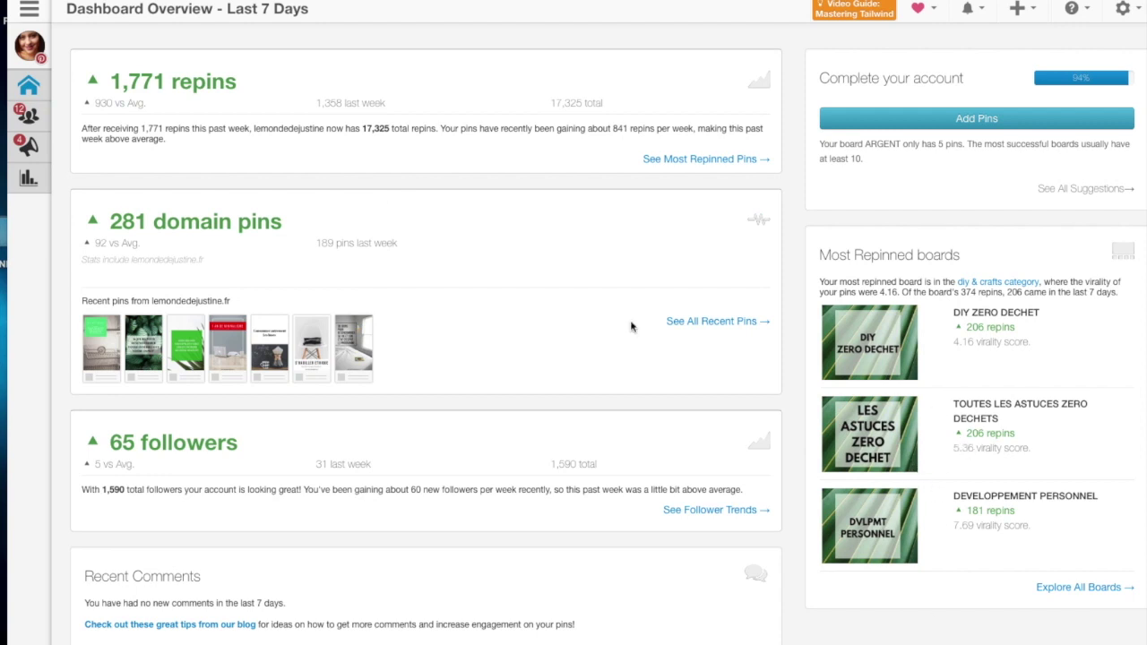
# Step: Open the scheduled pins in the Publisher
pyautogui.moveTo(47, 128)
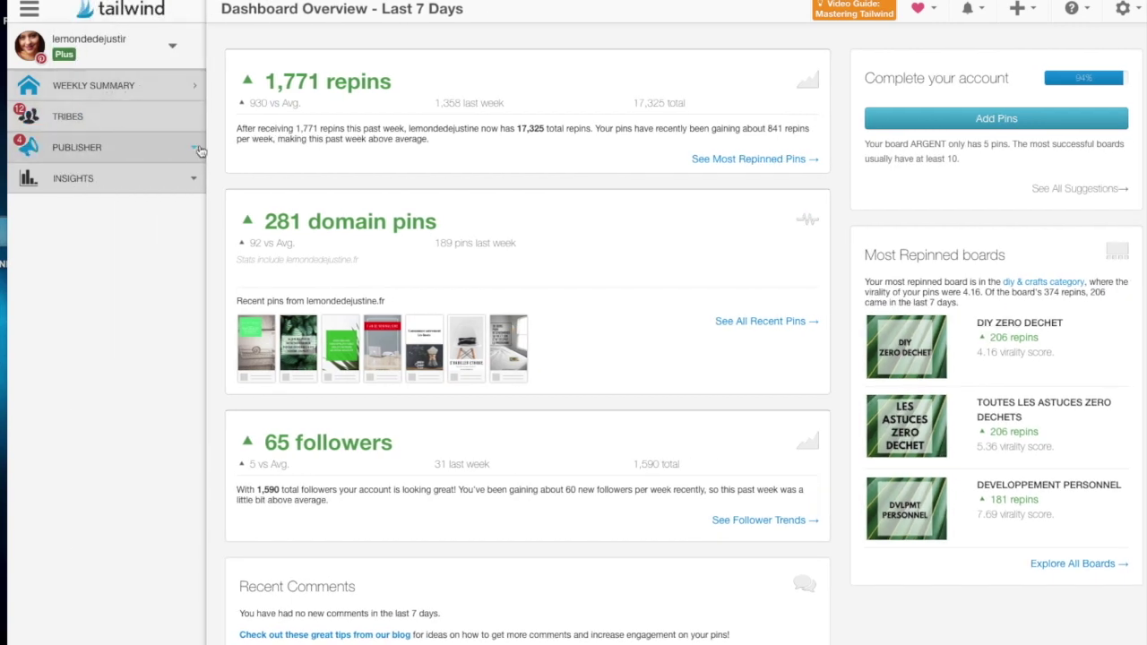
pyautogui.click(167, 147)
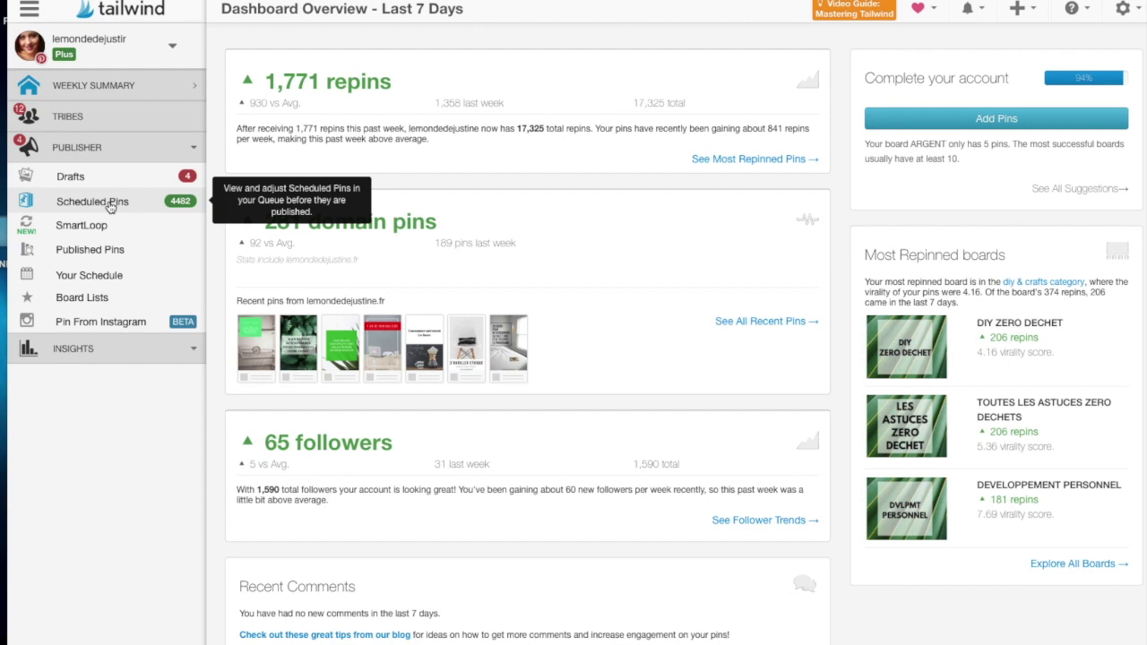
pyautogui.click(109, 204)
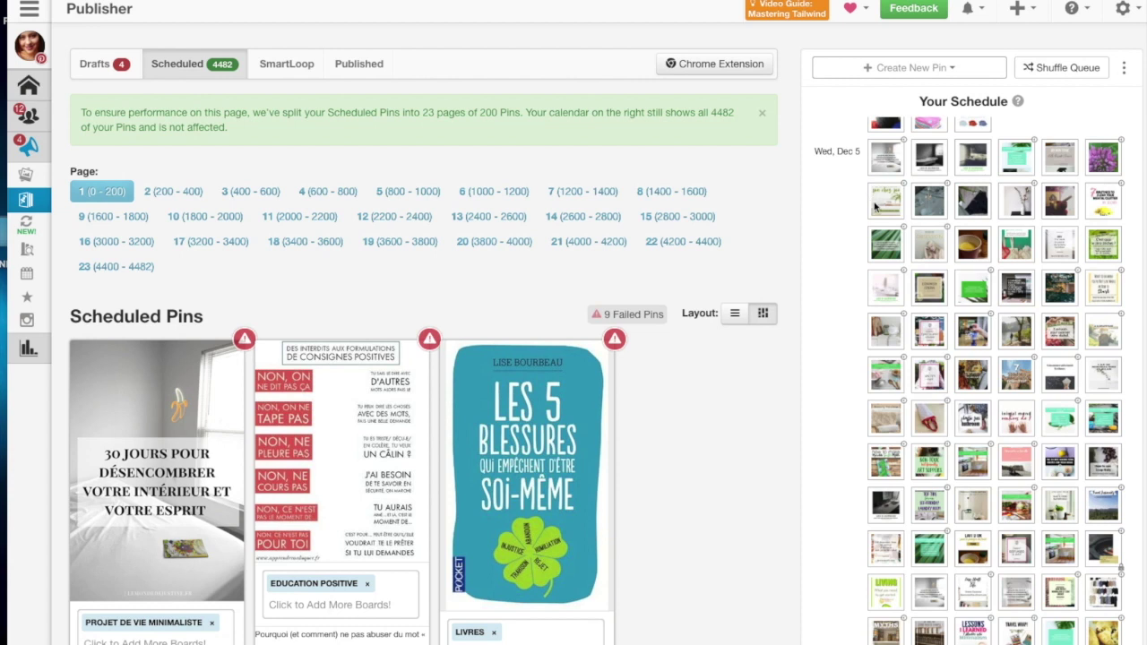
# Step: Examine the pins queued for each day in the schedule calendar, from today through mid-December
pyautogui.scroll(3, 874, 206)
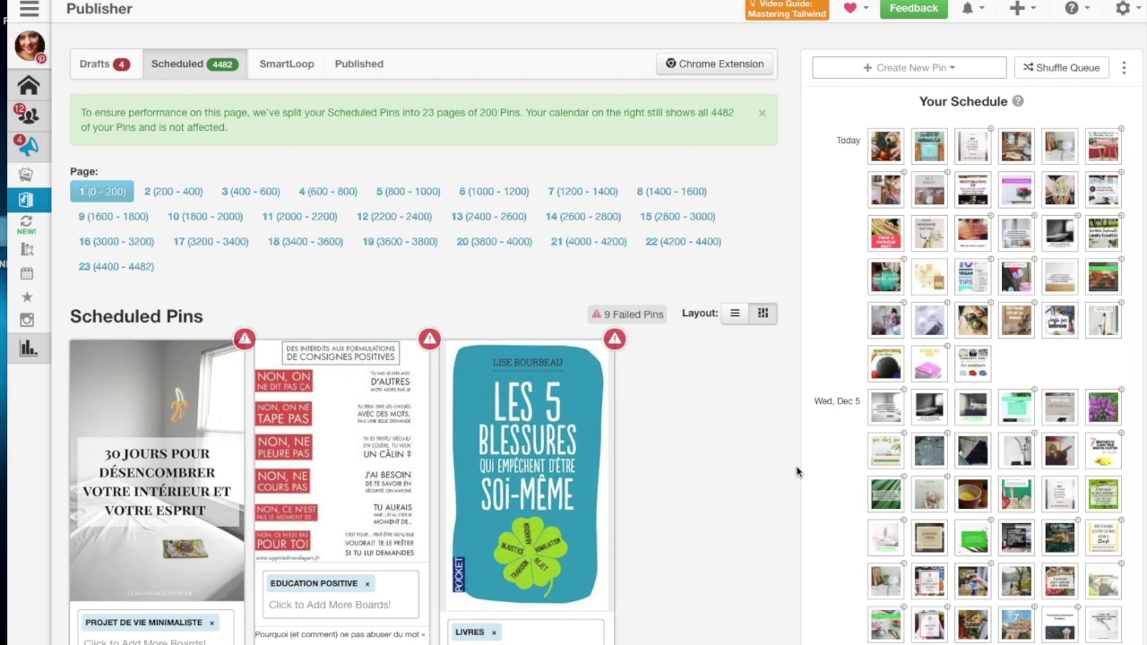
pyautogui.moveTo(892, 492)
pyautogui.scroll(-3, 941, 401)
pyautogui.scroll(-10, 941, 401)
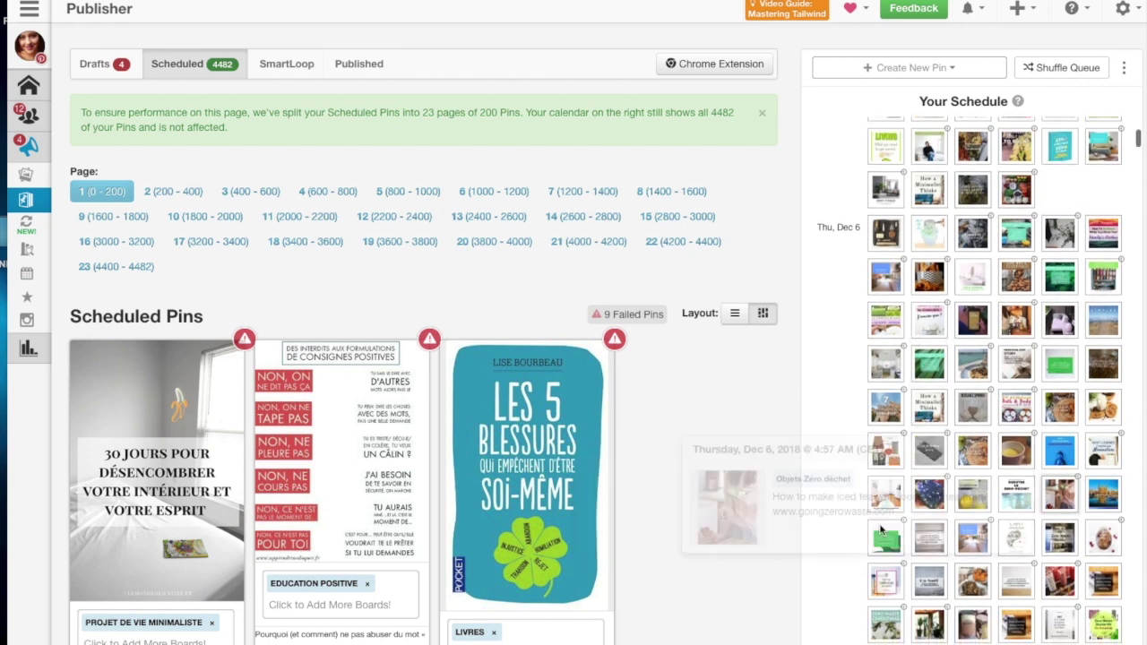
pyautogui.scroll(-3, 852, 530)
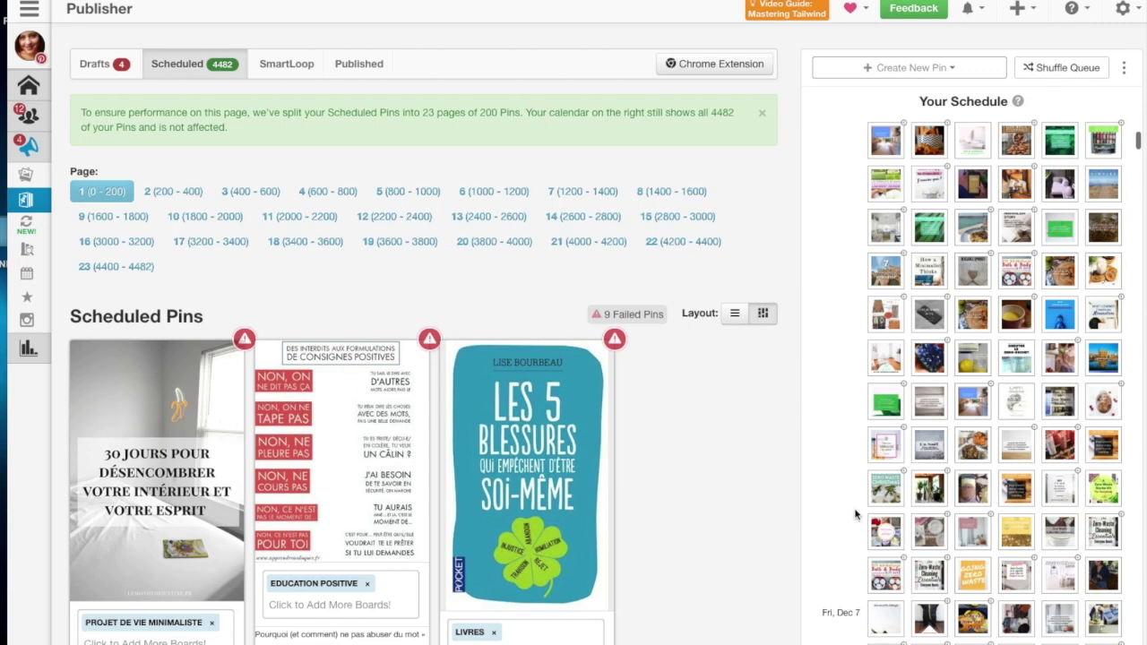
pyautogui.scroll(-20, 845, 517)
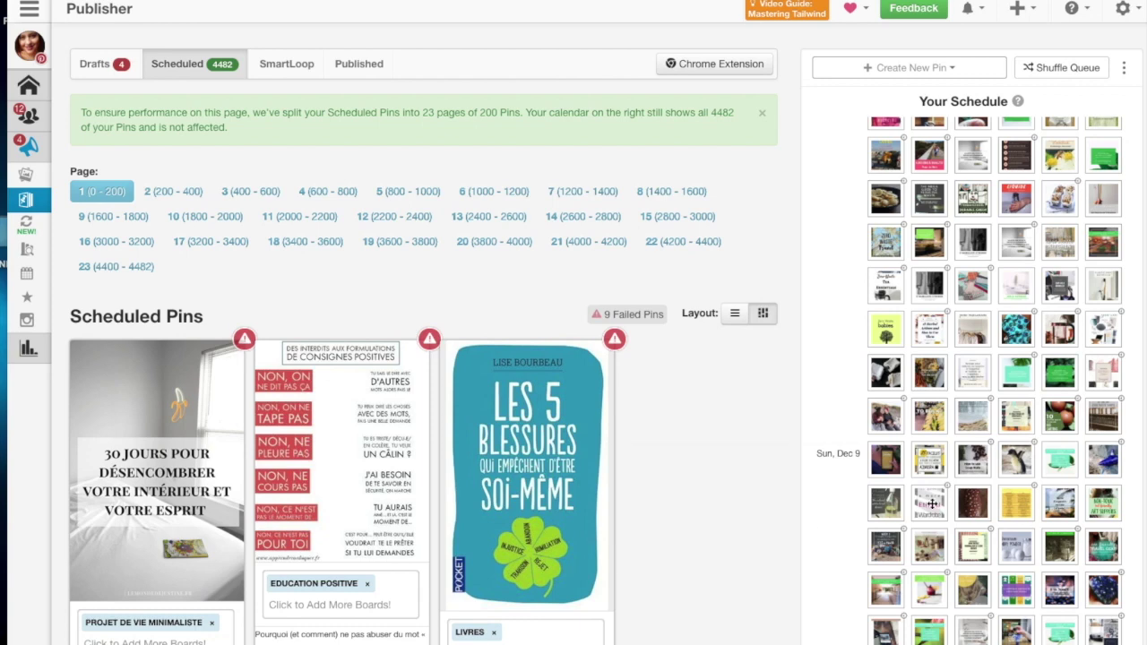
pyautogui.moveTo(930, 503)
pyautogui.scroll(-5, 932, 506)
pyautogui.scroll(-5, 937, 295)
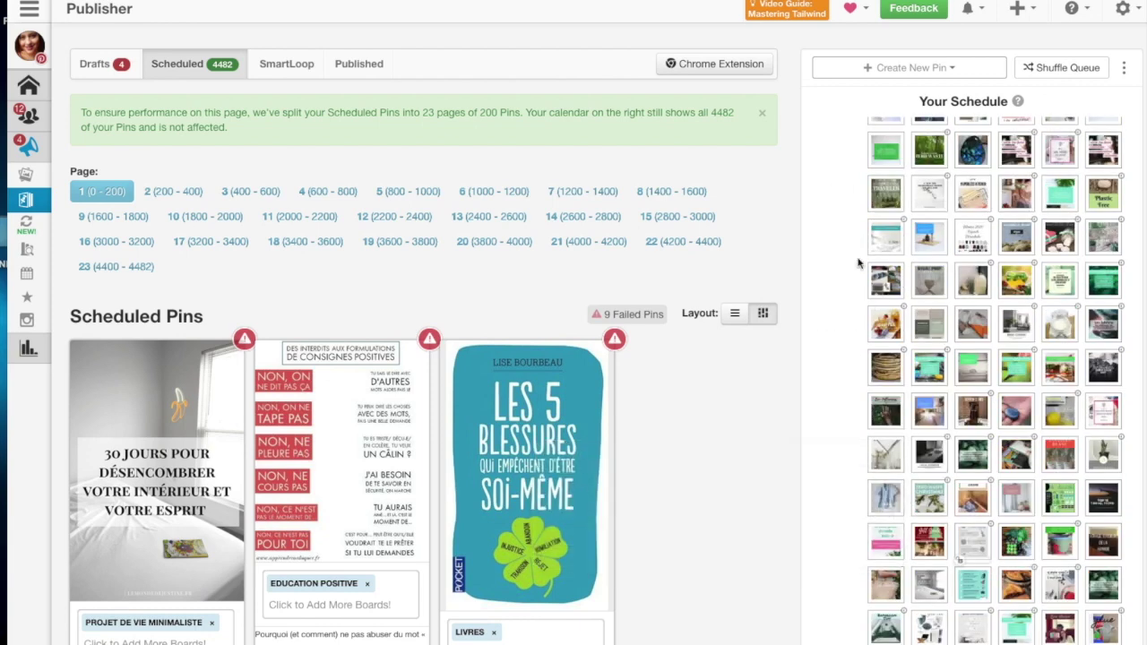
pyautogui.scroll(-5, 937, 300)
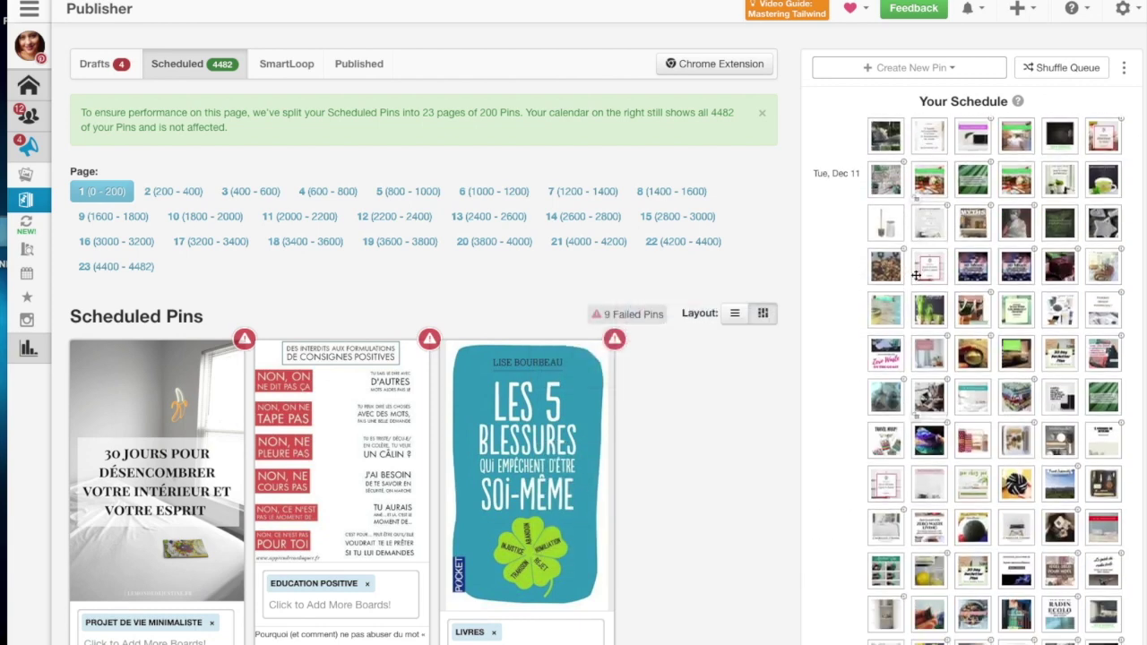
pyautogui.scroll(-3, 907, 431)
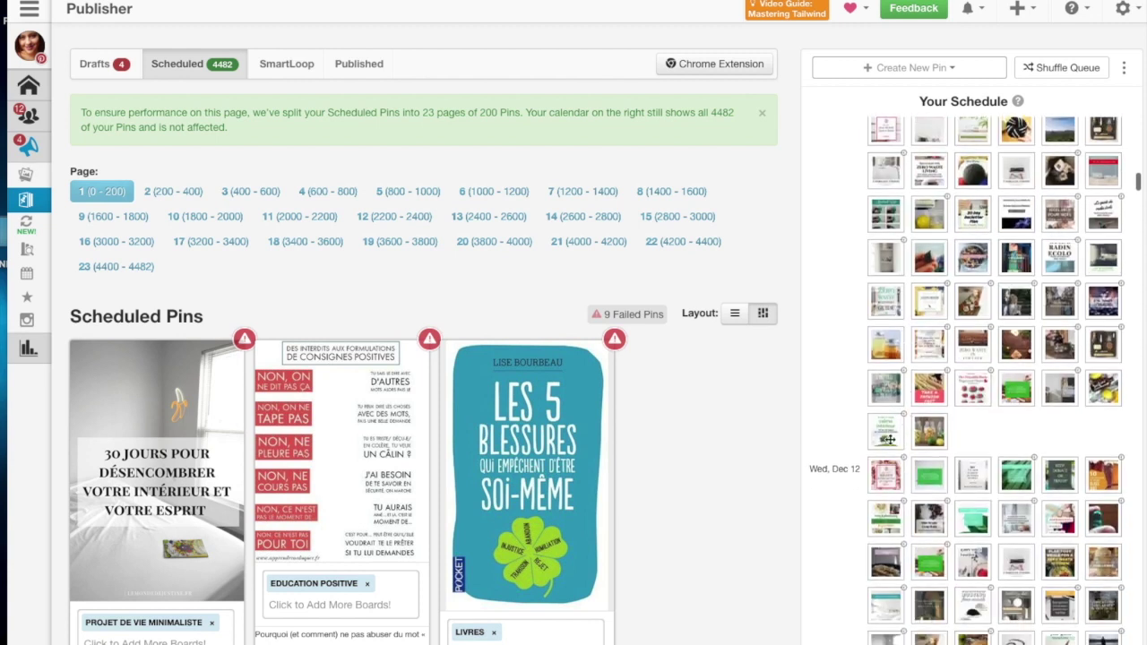
pyautogui.moveTo(895, 417)
pyautogui.scroll(-5, 945, 412)
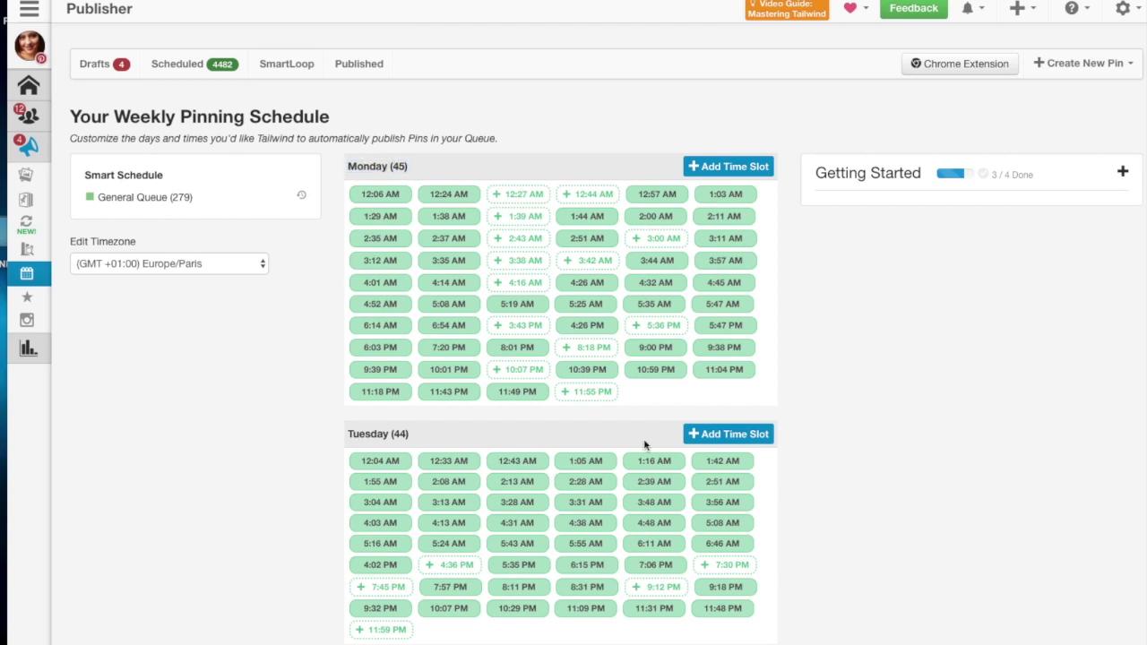
# Step: Examine the time slots of every day in the weekly pinning schedule, from Monday to Sunday
pyautogui.scroll(-1, 806, 449)
pyautogui.scroll(-10, 806, 449)
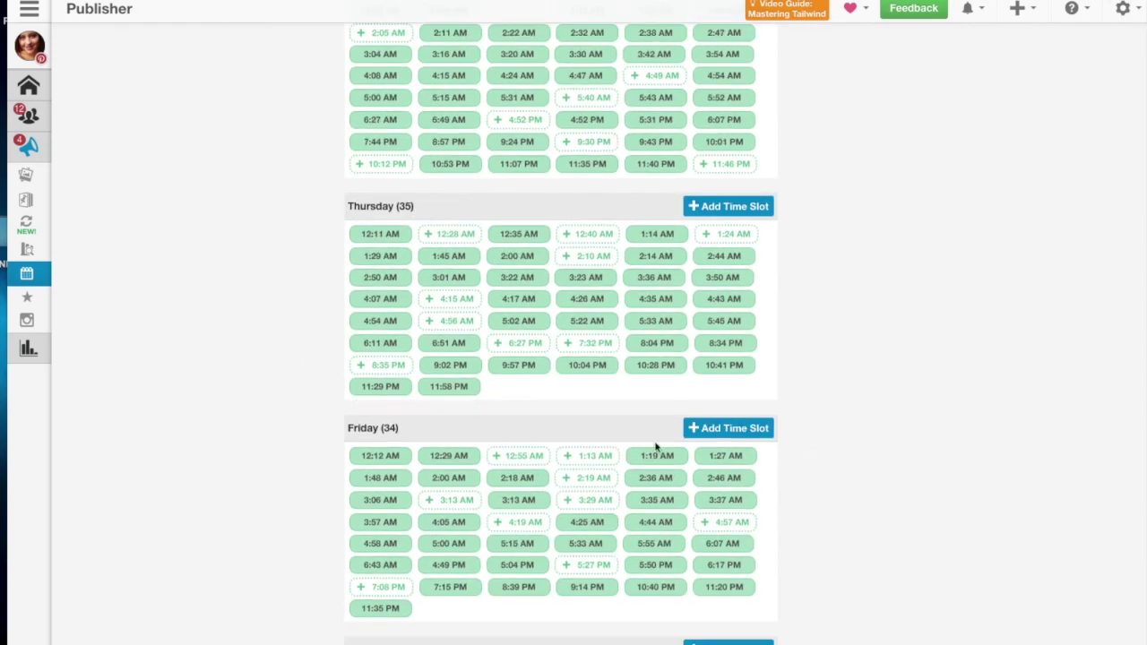
pyautogui.scroll(-6, 277, 410)
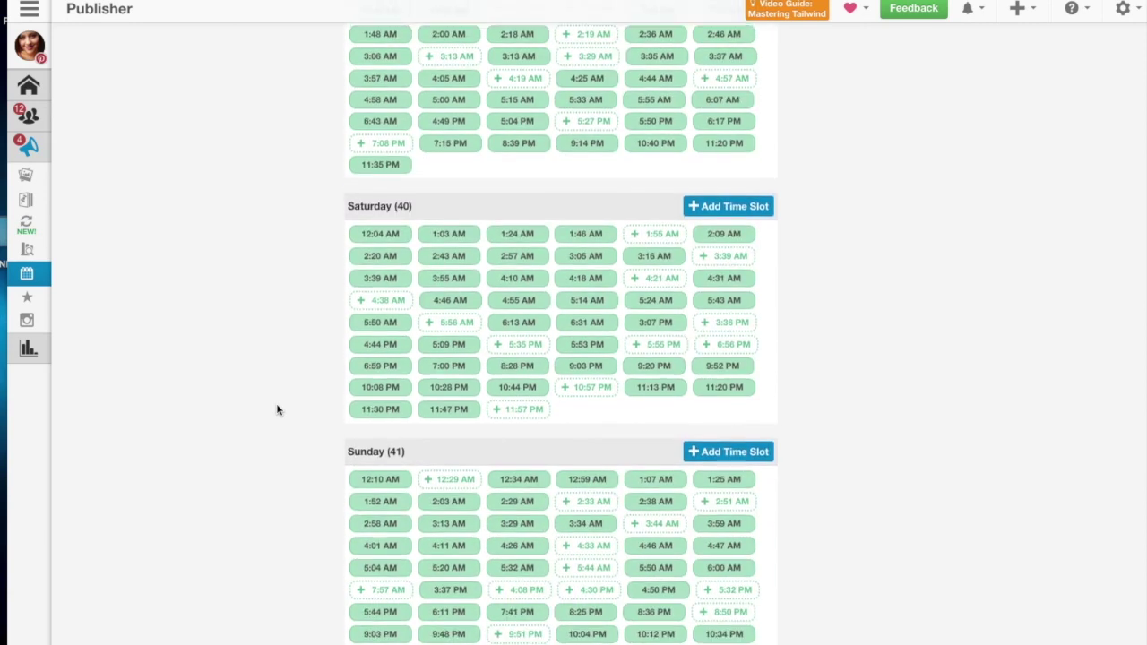
pyautogui.scroll(15, 277, 409)
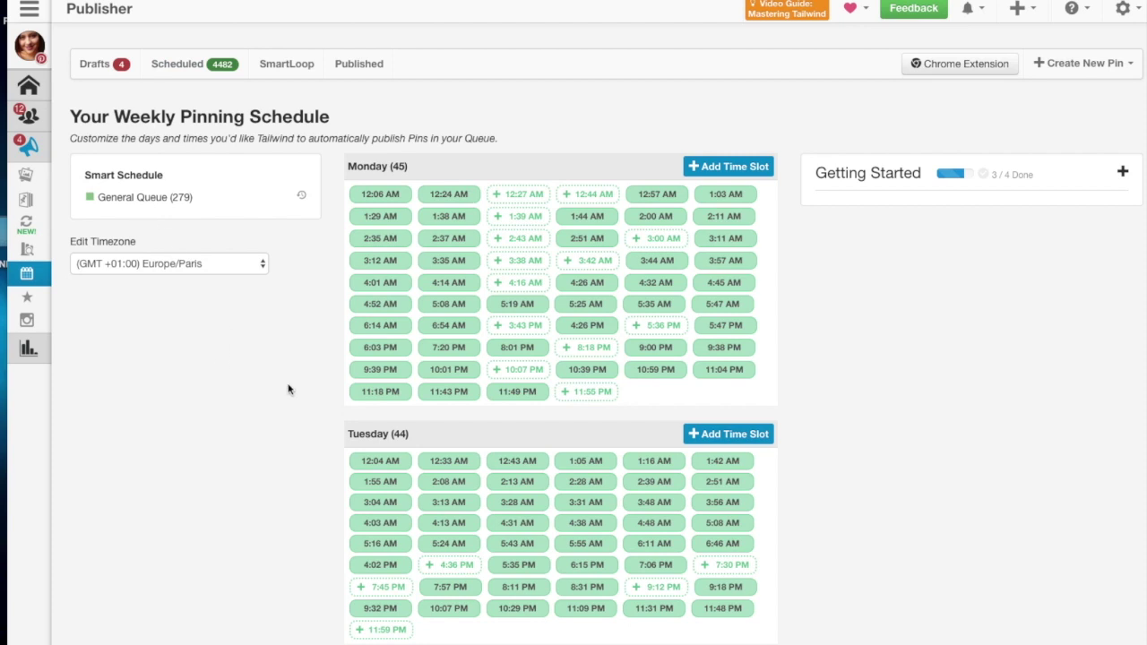
pyautogui.moveTo(32, 116)
pyautogui.scroll(-12, 170, 419)
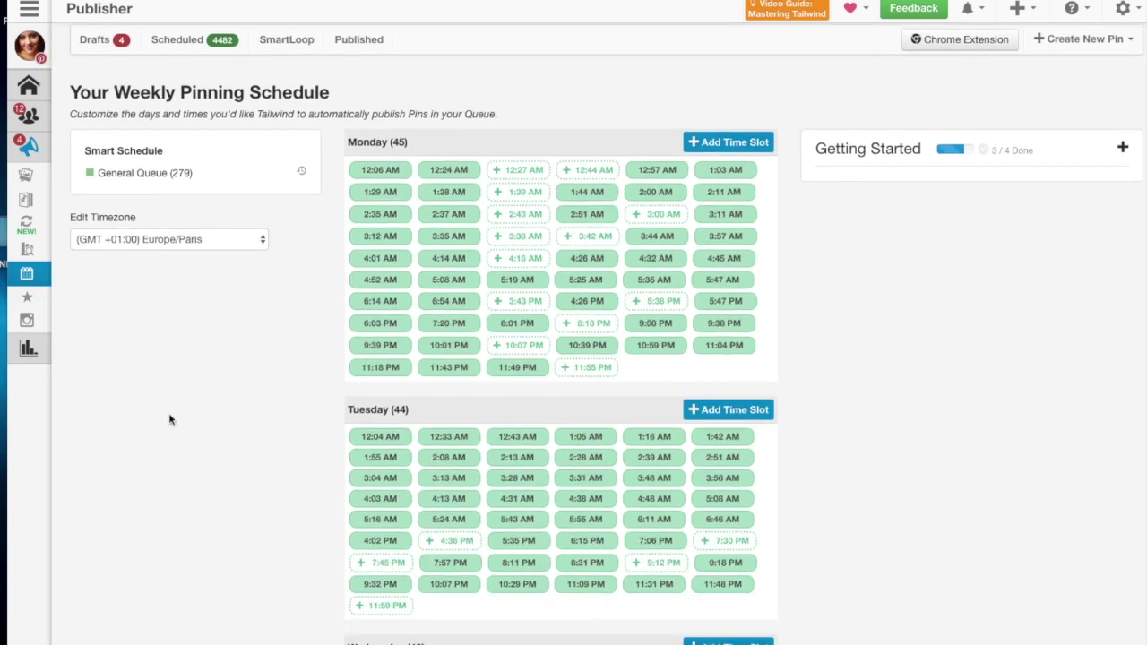
pyautogui.scroll(-3, 171, 419)
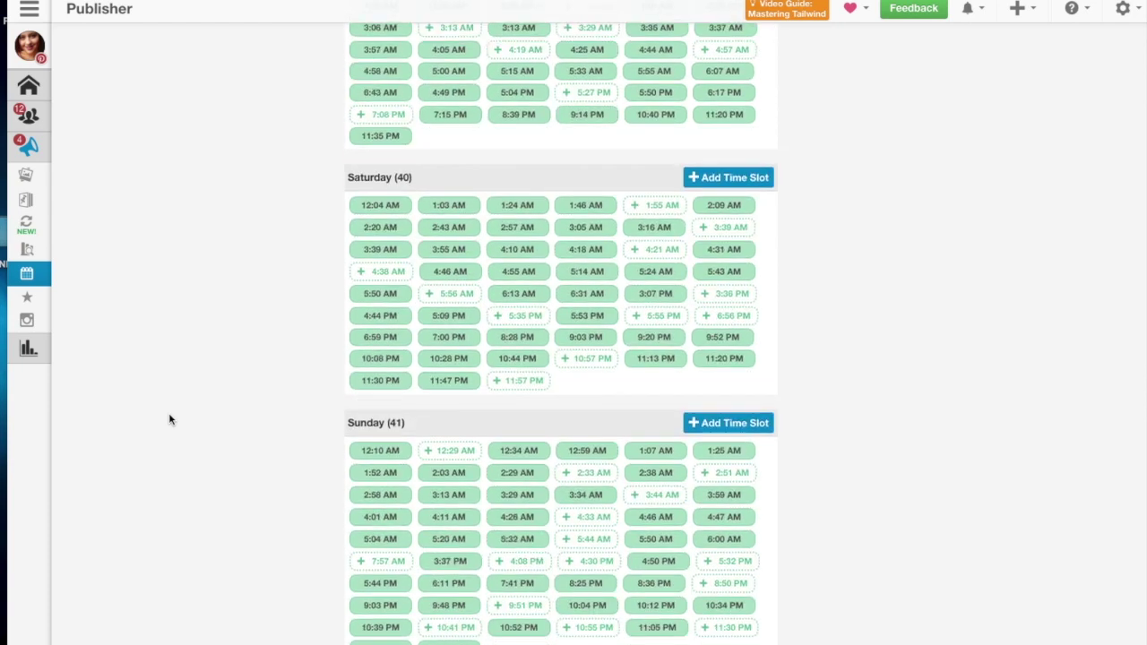
pyautogui.scroll(1, 378, 411)
pyautogui.scroll(14, 378, 412)
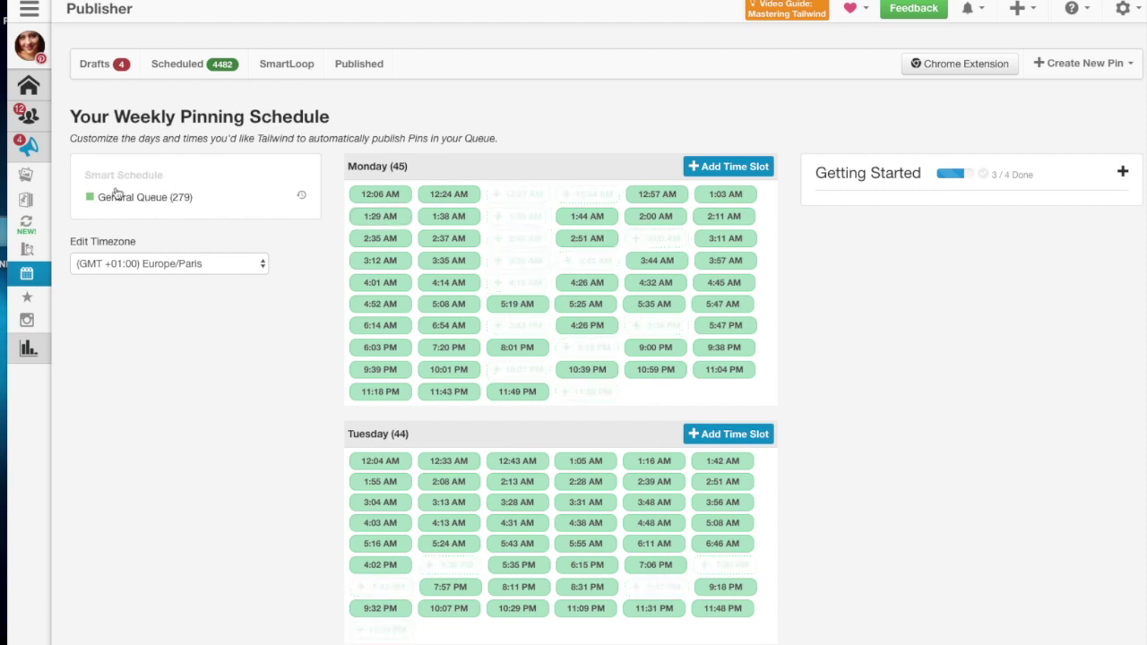
# Step: Inspect the posts-per-day setting for recreating the General Queue schedule, and dismiss the dialog without recreating it
pyautogui.click(303, 199)
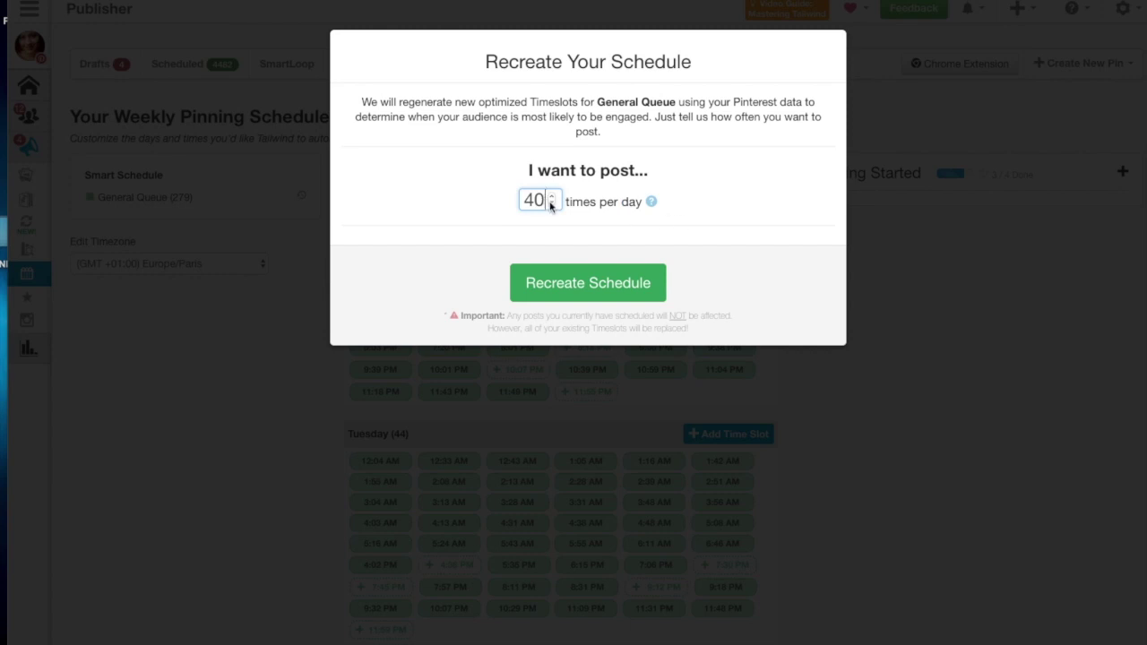
pyautogui.moveTo(541, 200); pyautogui.dragTo(518, 206)
pyautogui.click(955, 391)
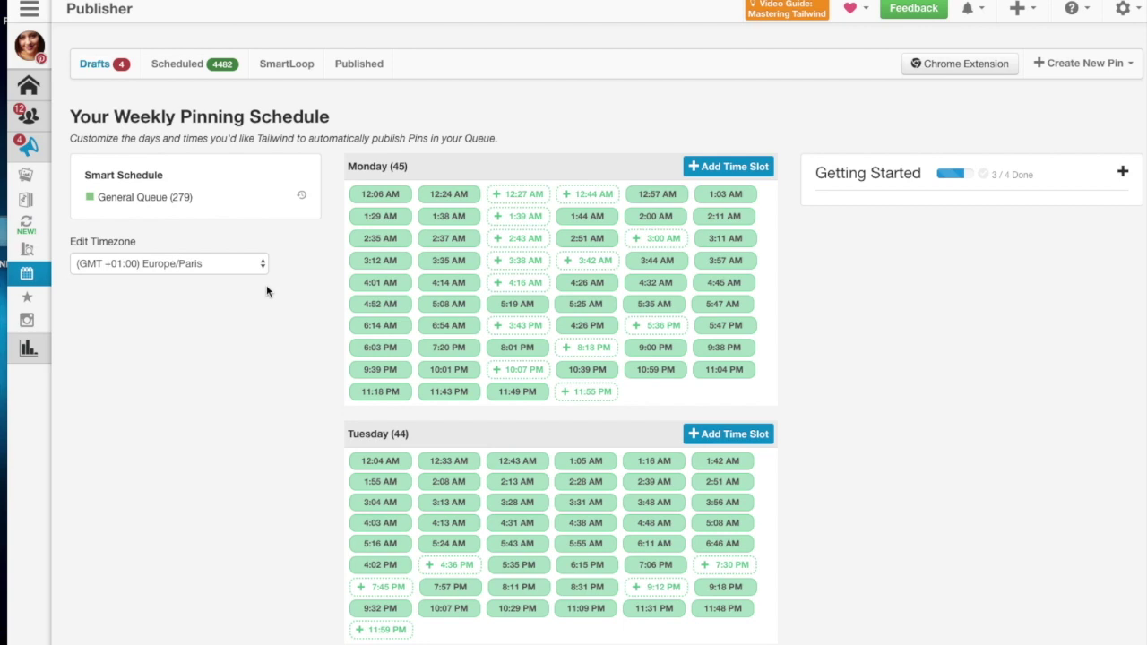
# Step: Open the drafts waiting to be scheduled and look through the upcoming days of the schedule calendar
pyautogui.scroll(-1, 224, 72)
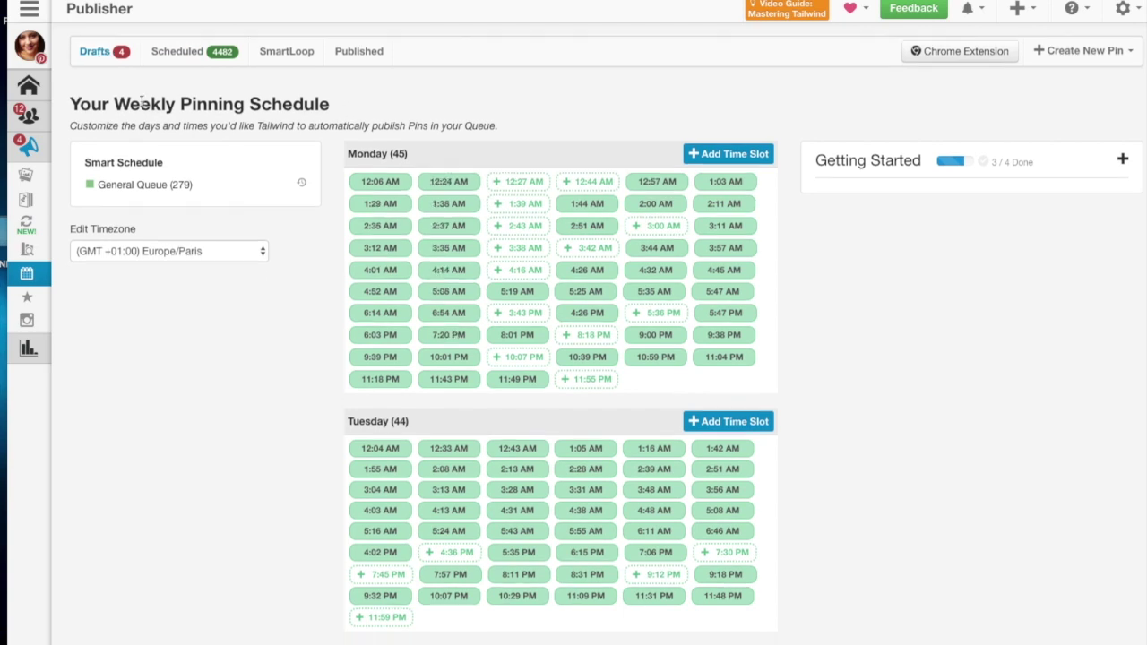
pyautogui.scroll(1, 218, 148)
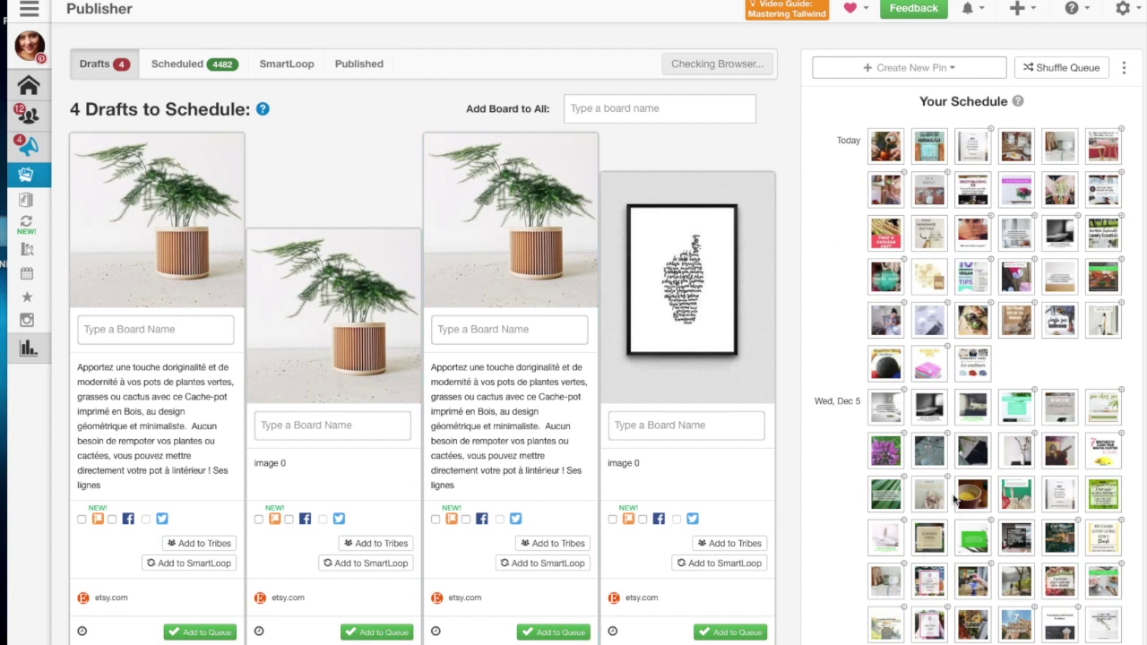
pyautogui.scroll(-10, 957, 498)
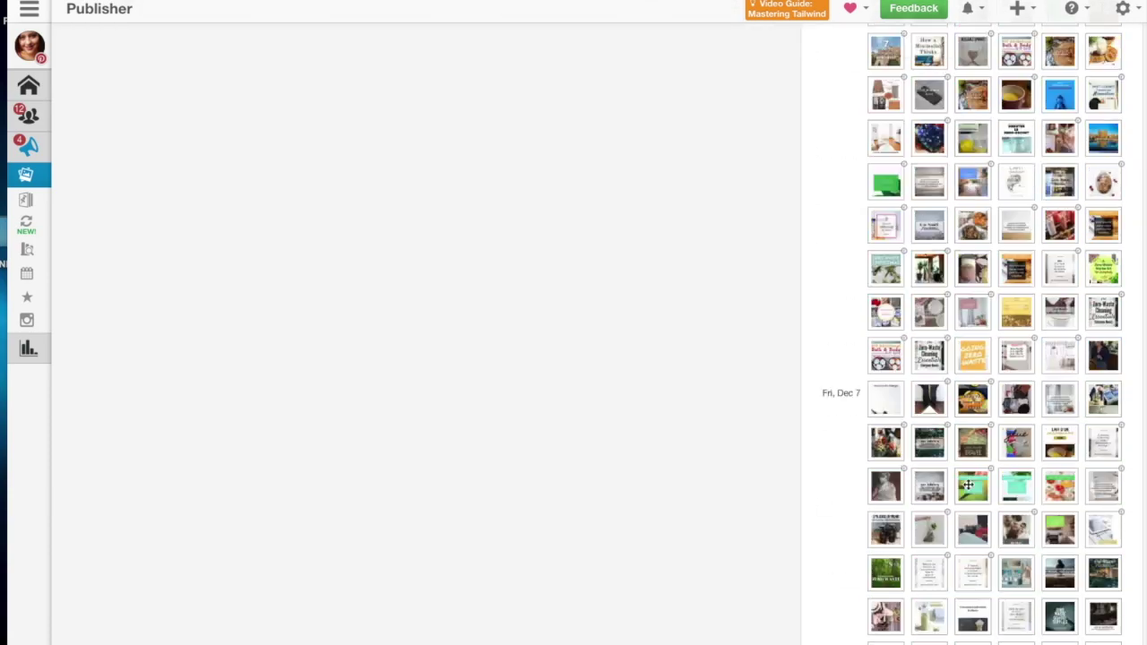
pyautogui.scroll(15, 967, 483)
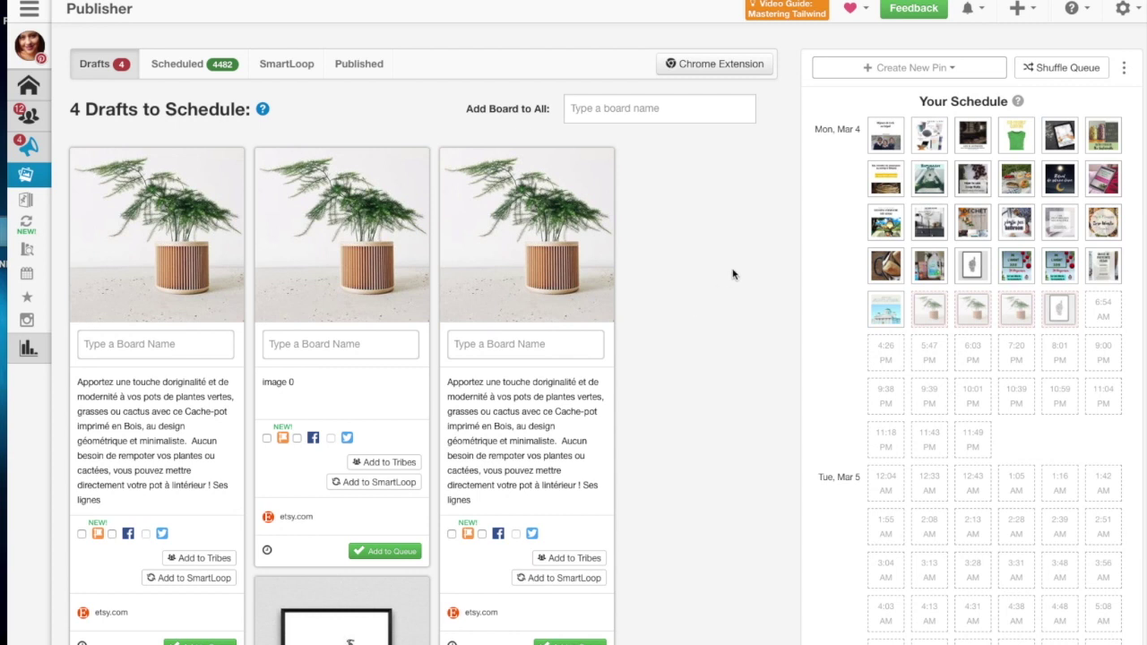
# Step: Open the board lists and highlight the name of the PARTAGE list
pyautogui.moveTo(39, 183)
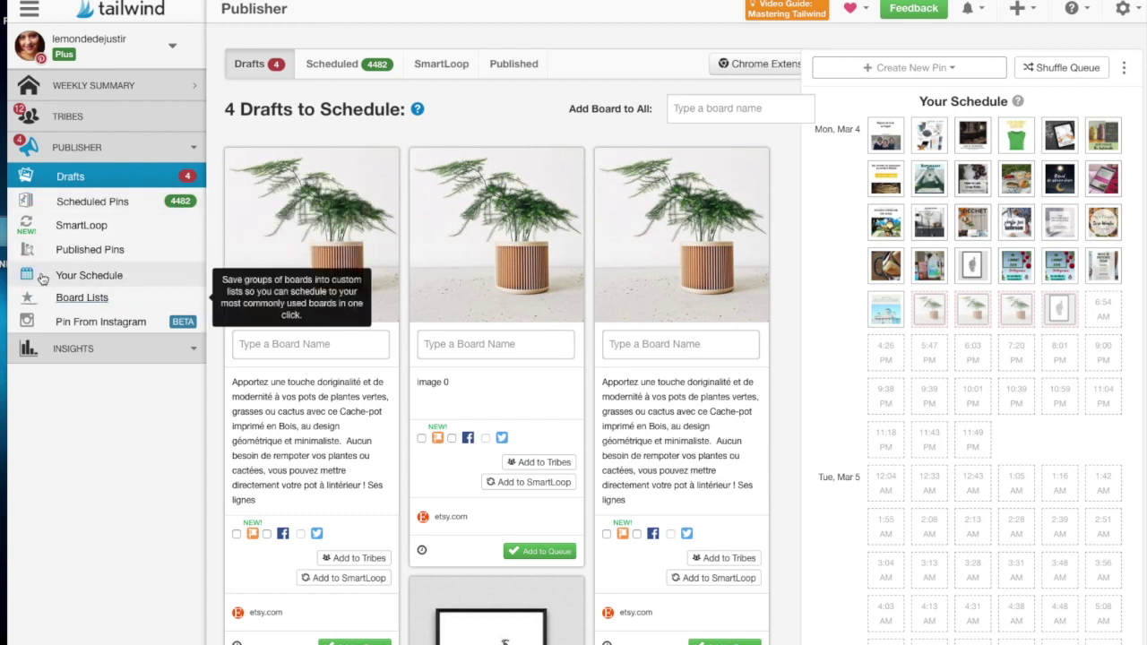
pyautogui.click(84, 304)
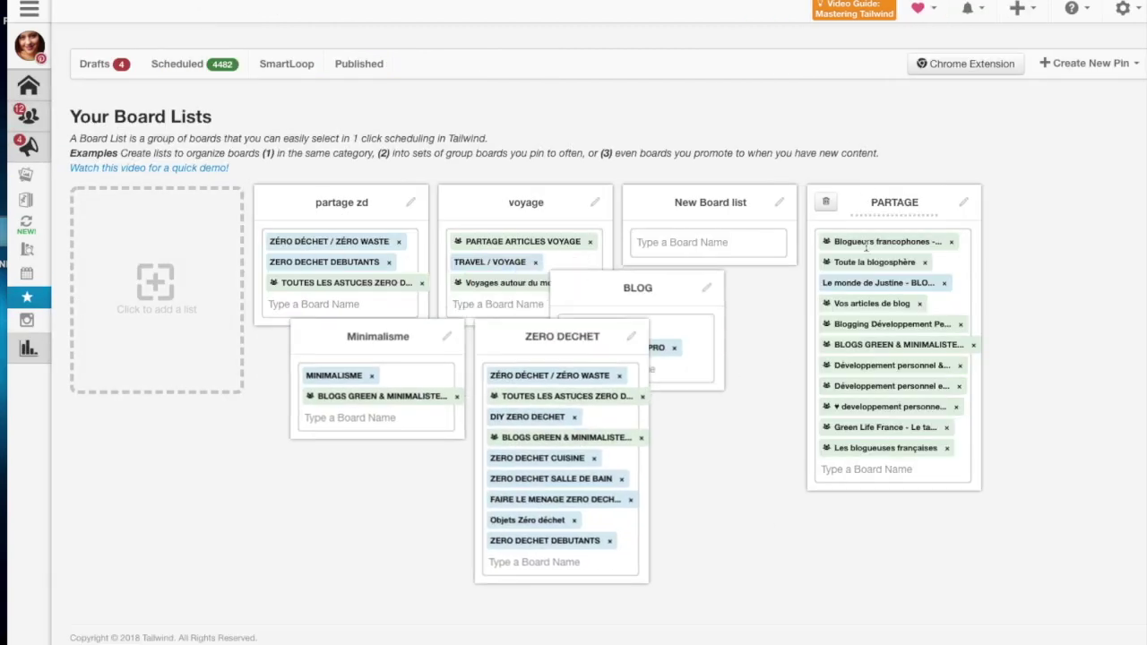
pyautogui.doubleClick(867, 202)
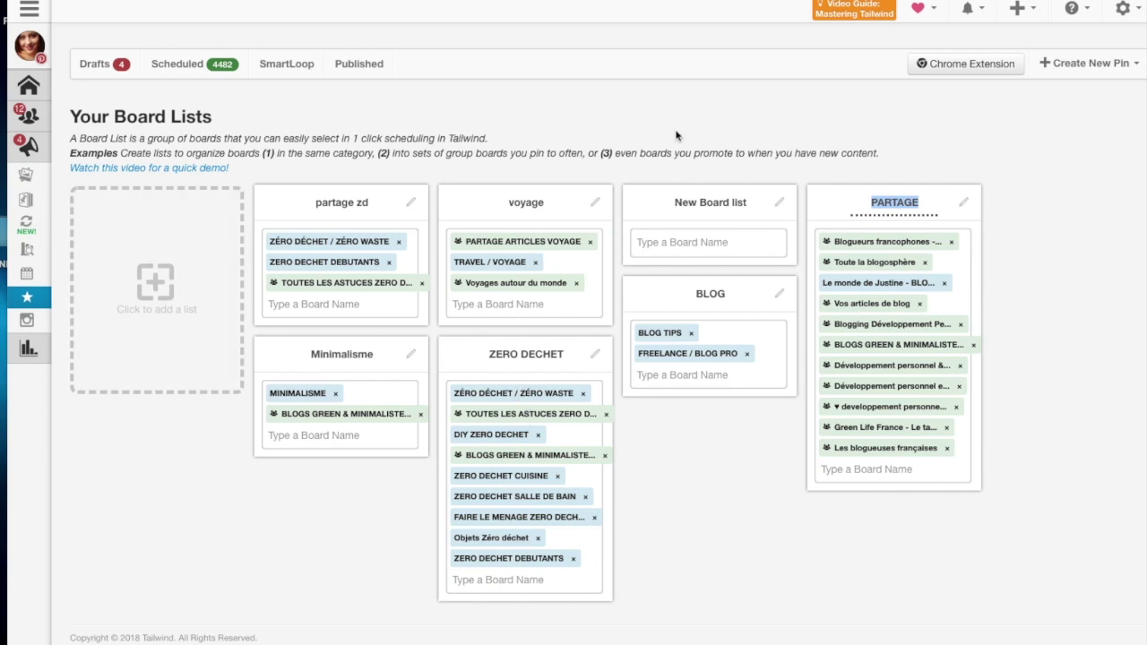
# Step: Open the Pinterest website in a new browser tab
pyautogui.hotkey('ctrl', 't')
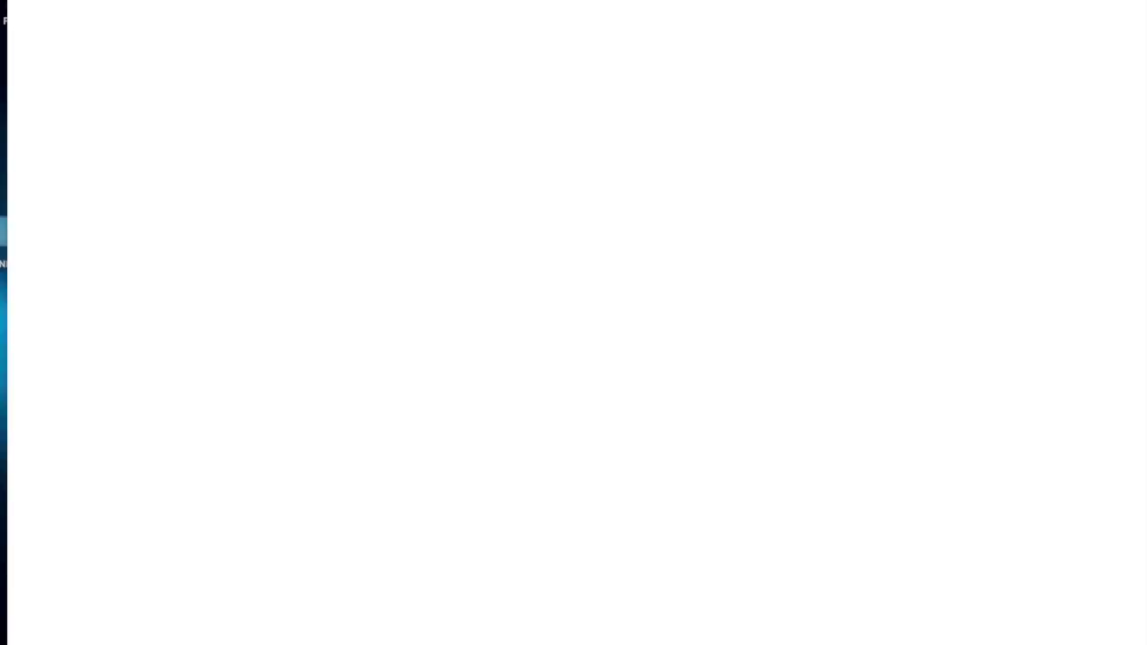
pyautogui.write('pinte')
pyautogui.press('Return')
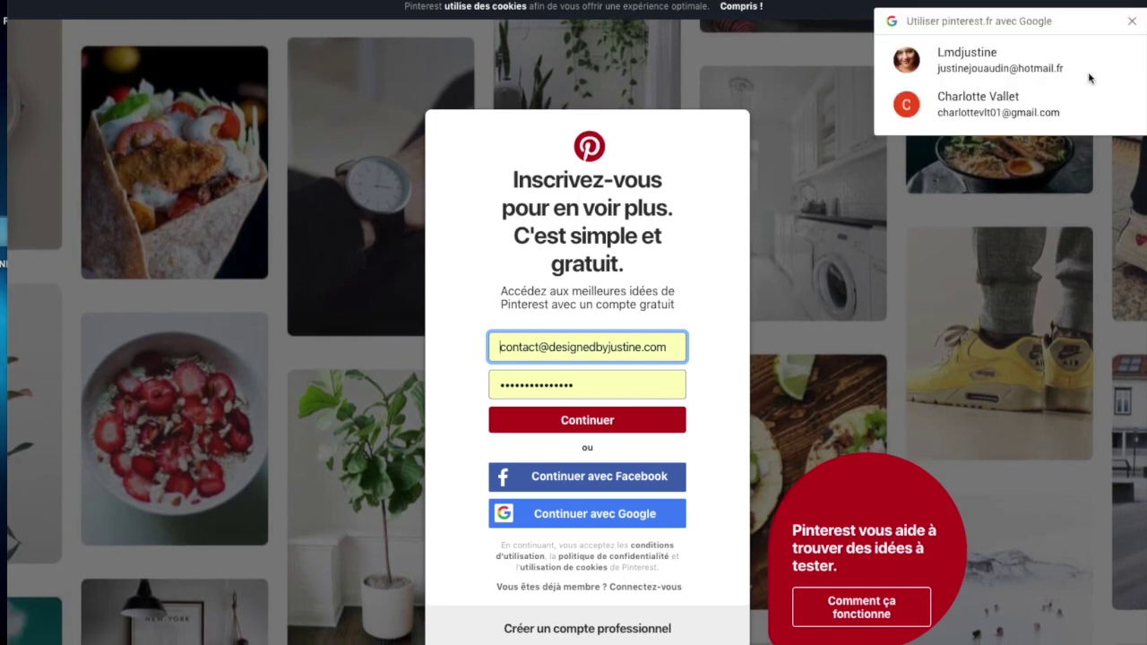
# Step: Log in to Pinterest with a different account through Facebook and open the account's own profile page
pyautogui.click(1088, 70)
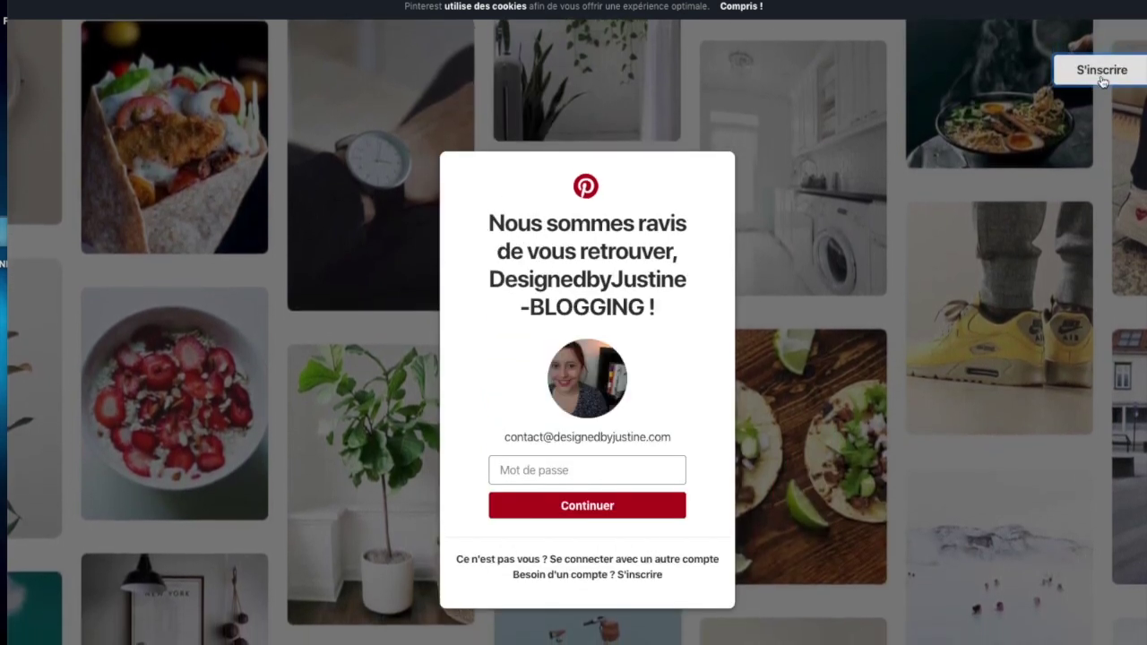
pyautogui.click(546, 559)
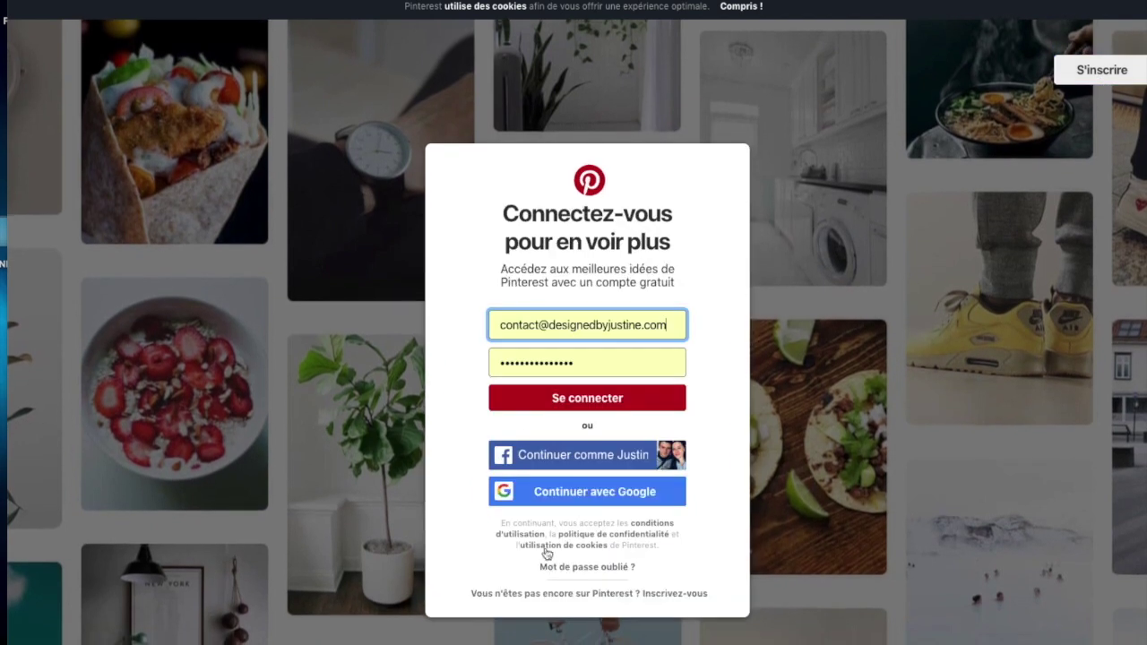
pyautogui.click(592, 454)
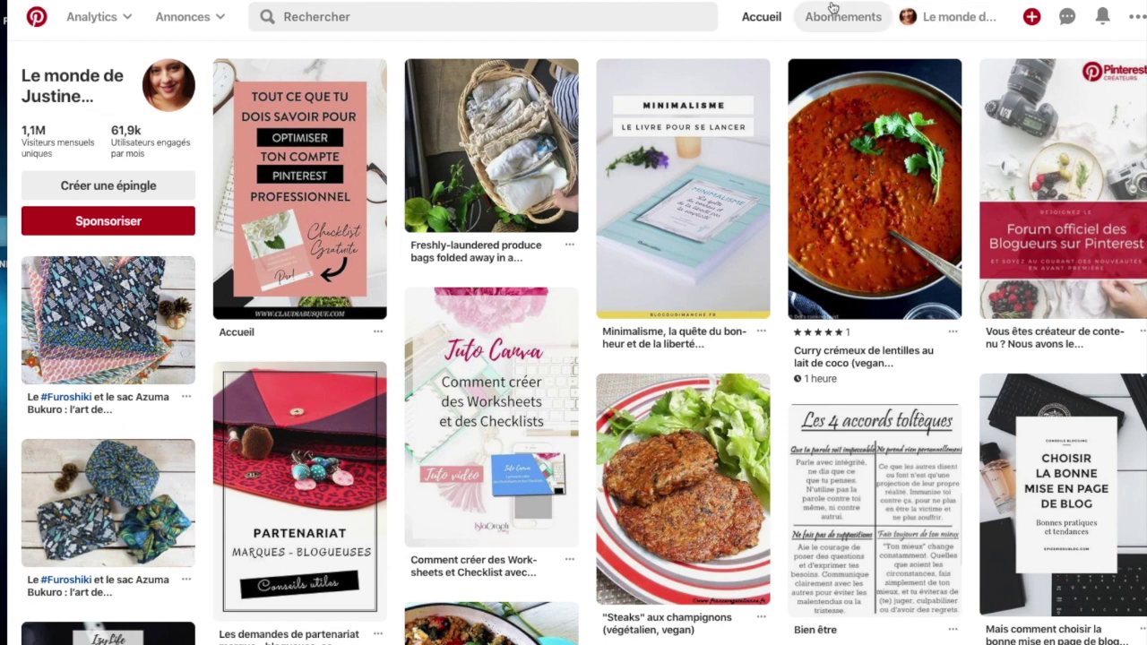
pyautogui.click(976, 28)
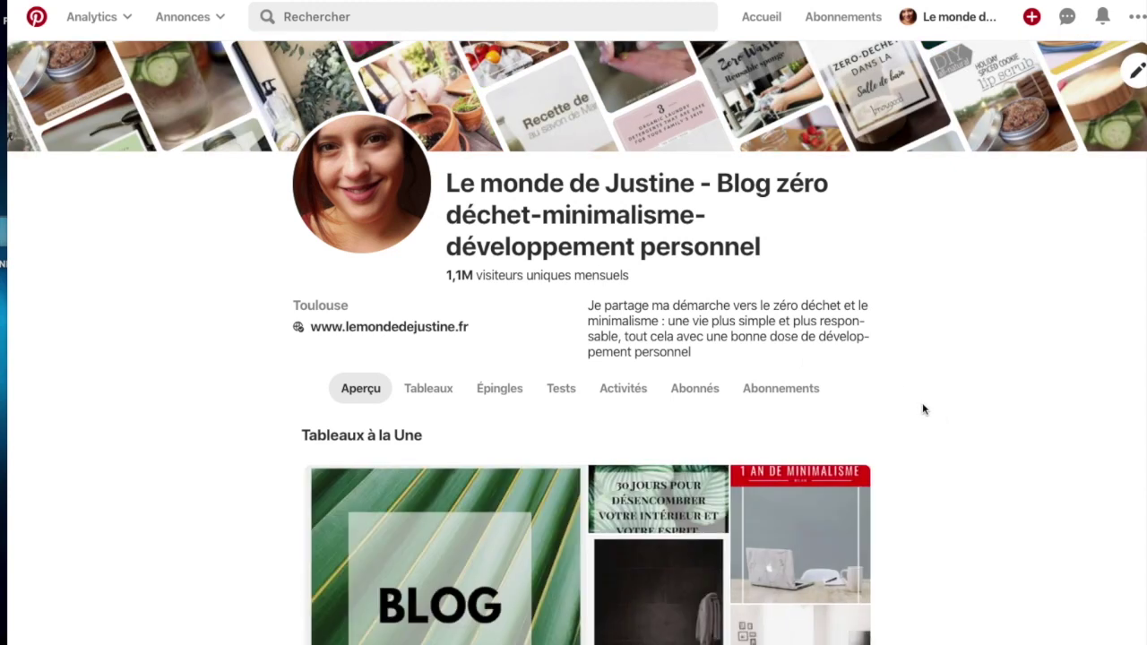
# Step: Look through the profile's featured boards and most recent pins
pyautogui.scroll(-3, 921, 404)
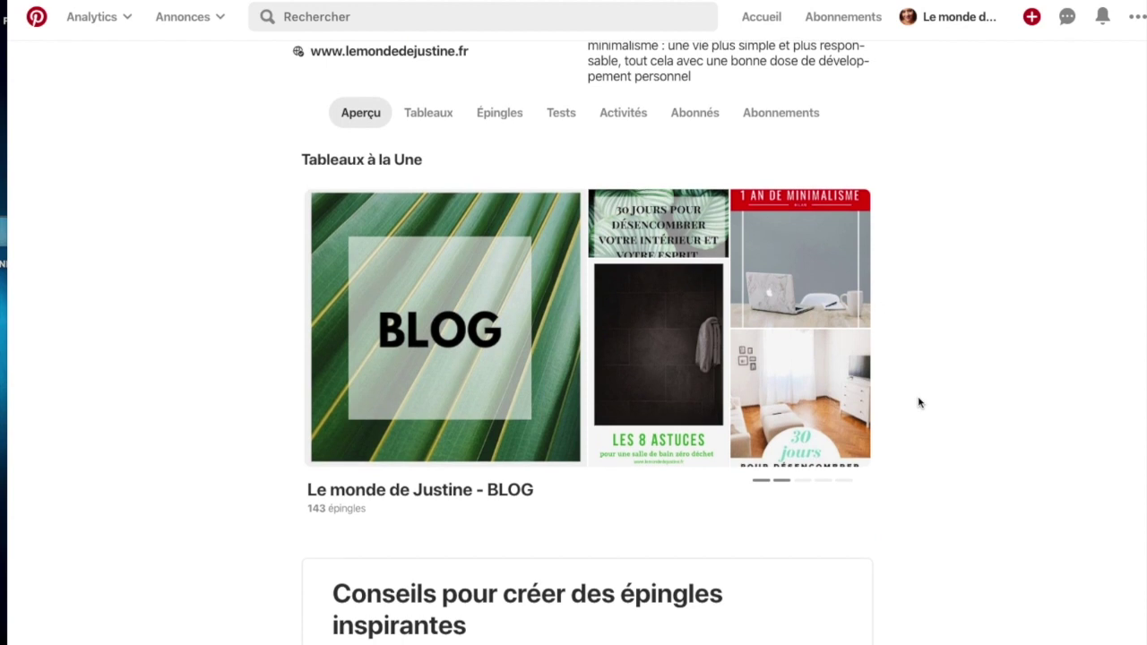
pyautogui.scroll(-2, 918, 403)
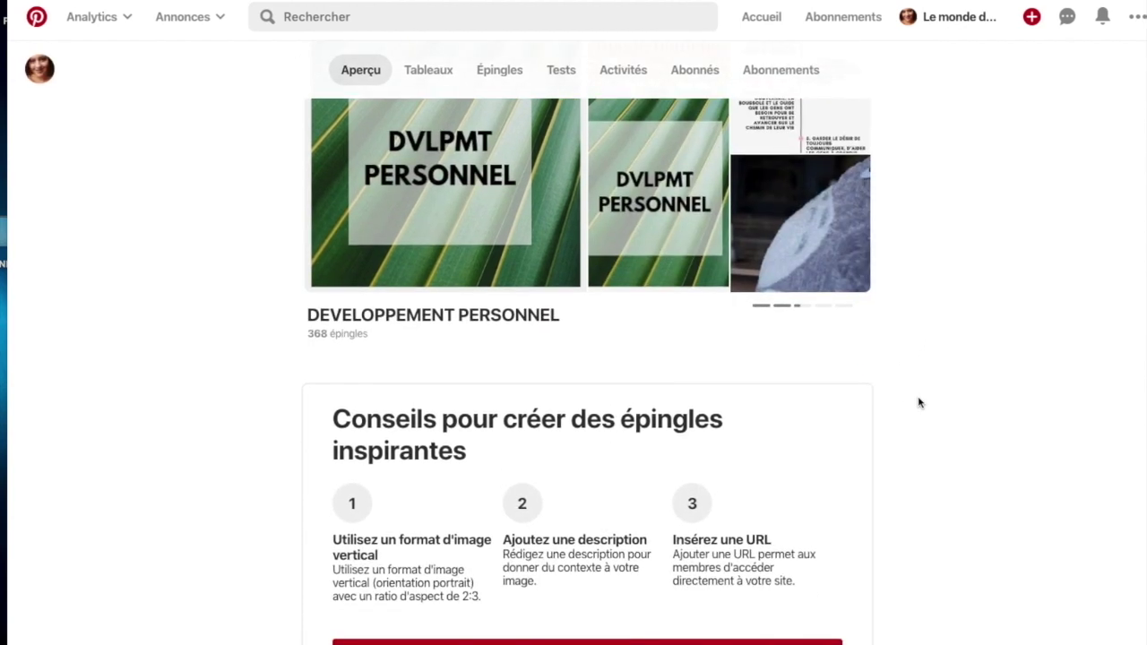
pyautogui.scroll(-7, 919, 404)
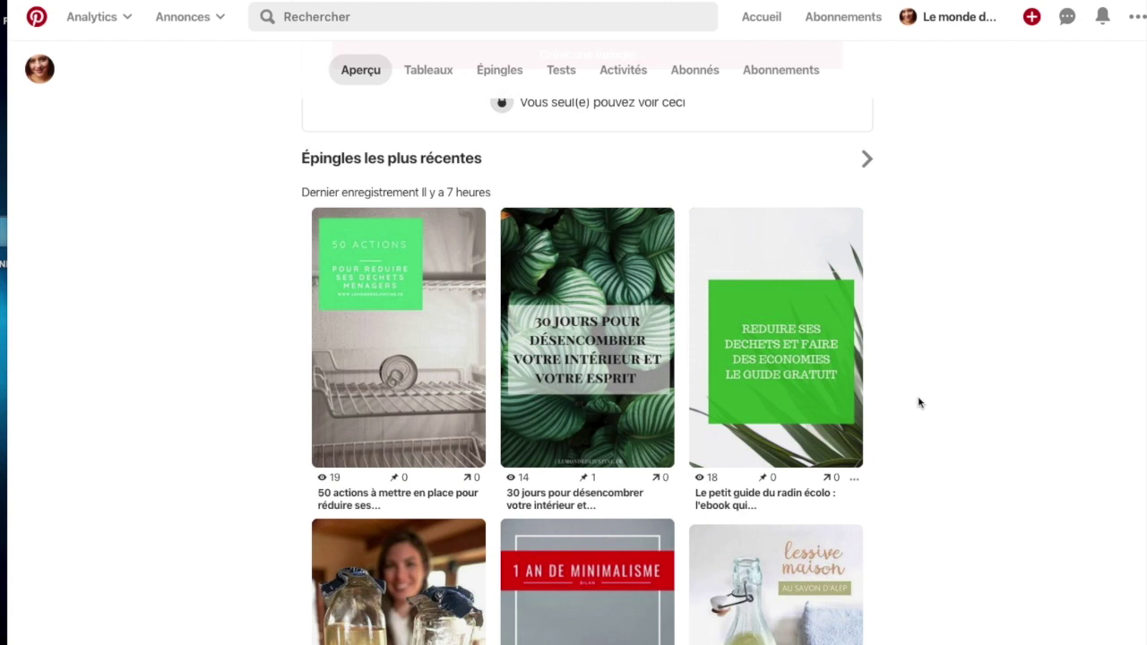
pyautogui.scroll(10, 918, 402)
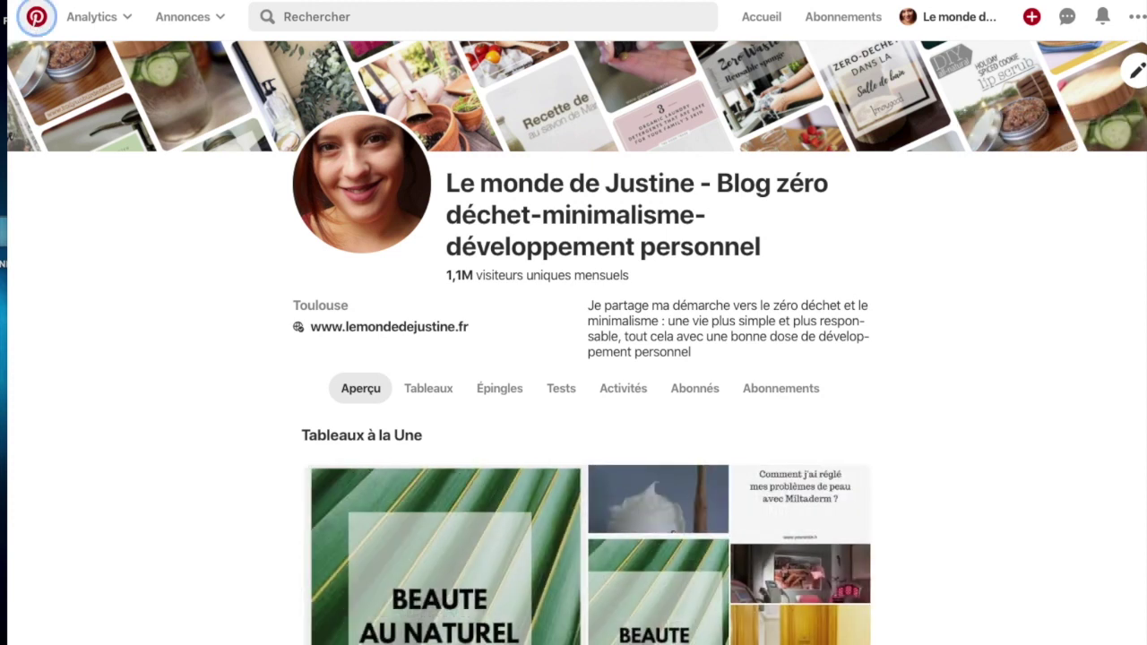
# Step: Open the Pinterest home feed, bring up Tailwind's pin selection for it, and cancel the selection
pyautogui.click(35, 16)
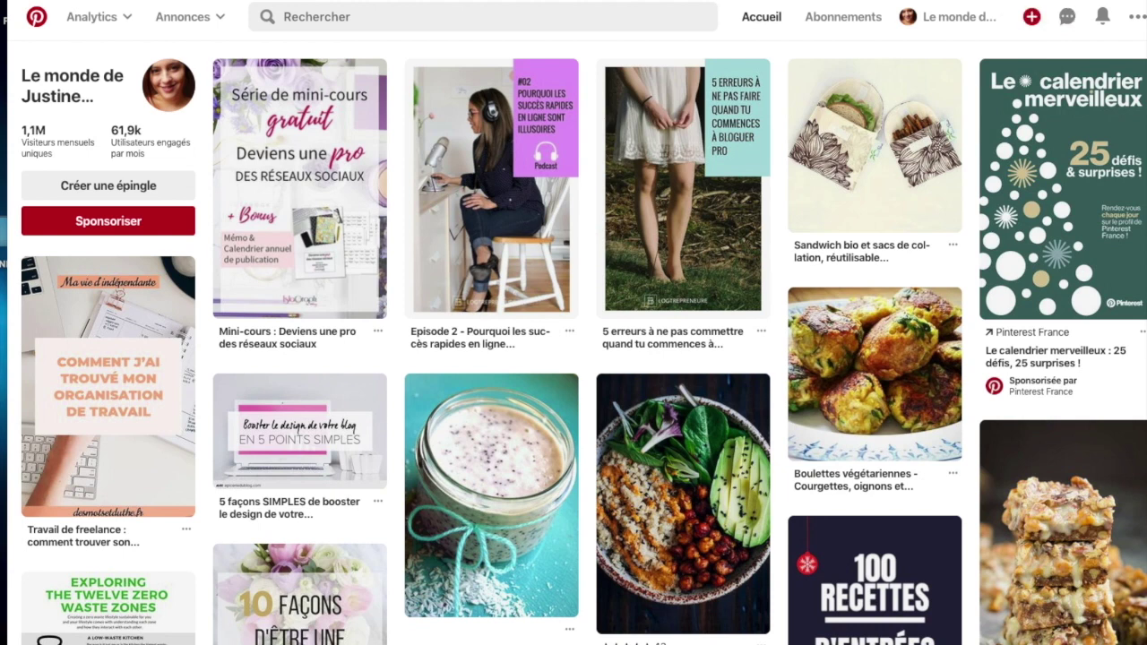
pyautogui.click(1005, 3)
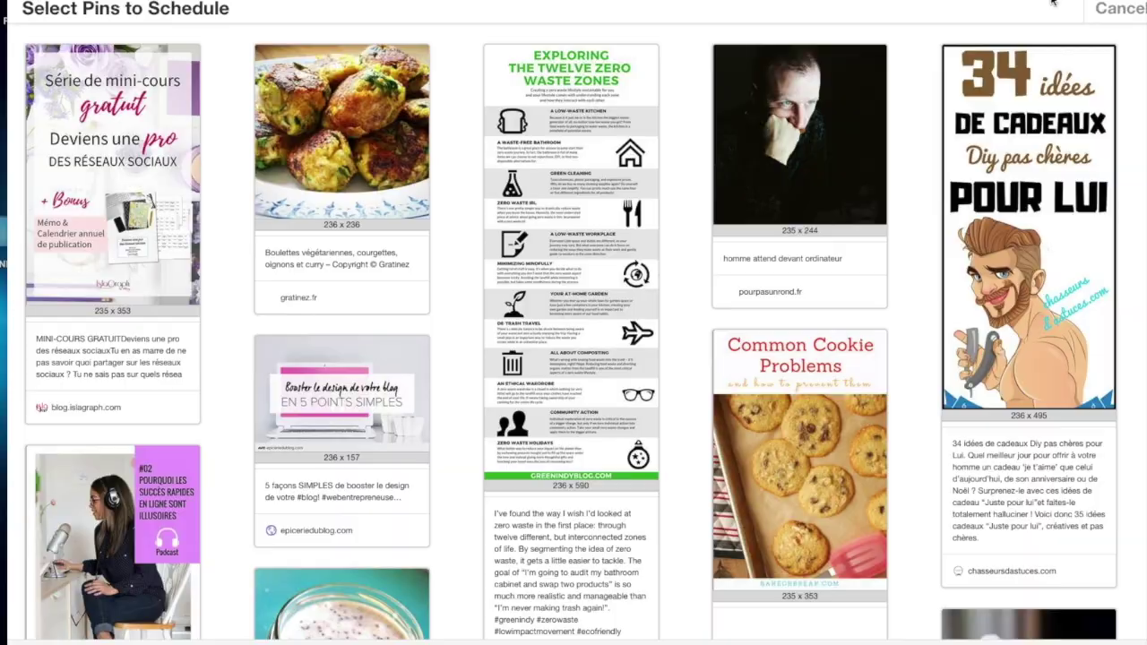
pyautogui.click(1119, 10)
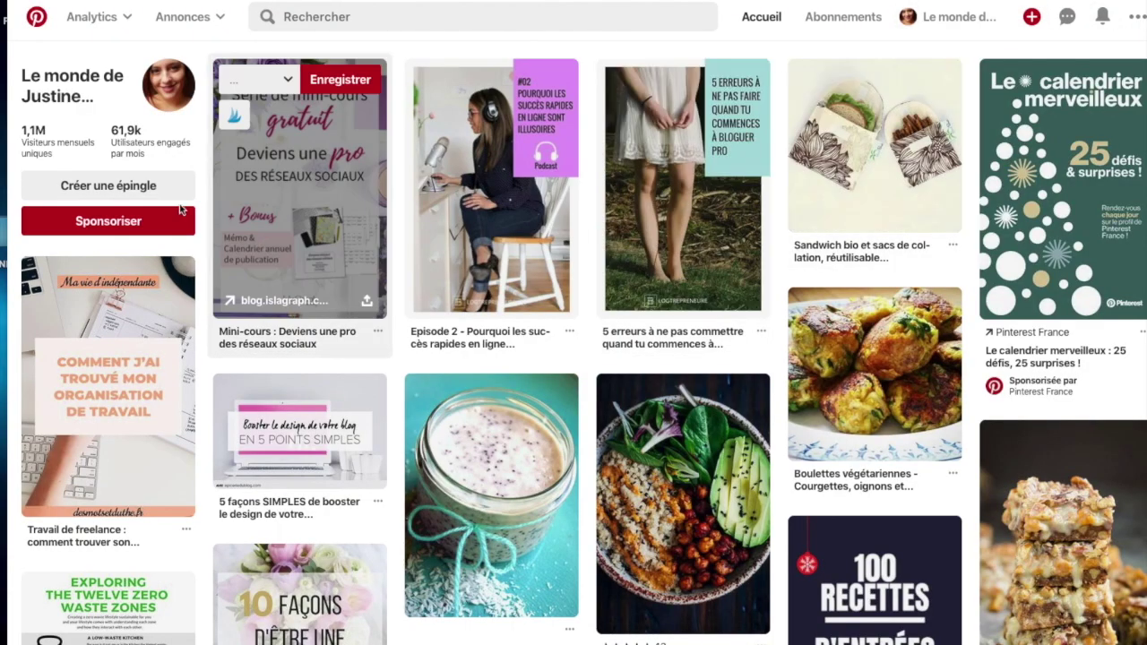
# Step: Search Pinterest for "minimalisme"
pyautogui.click(327, 16)
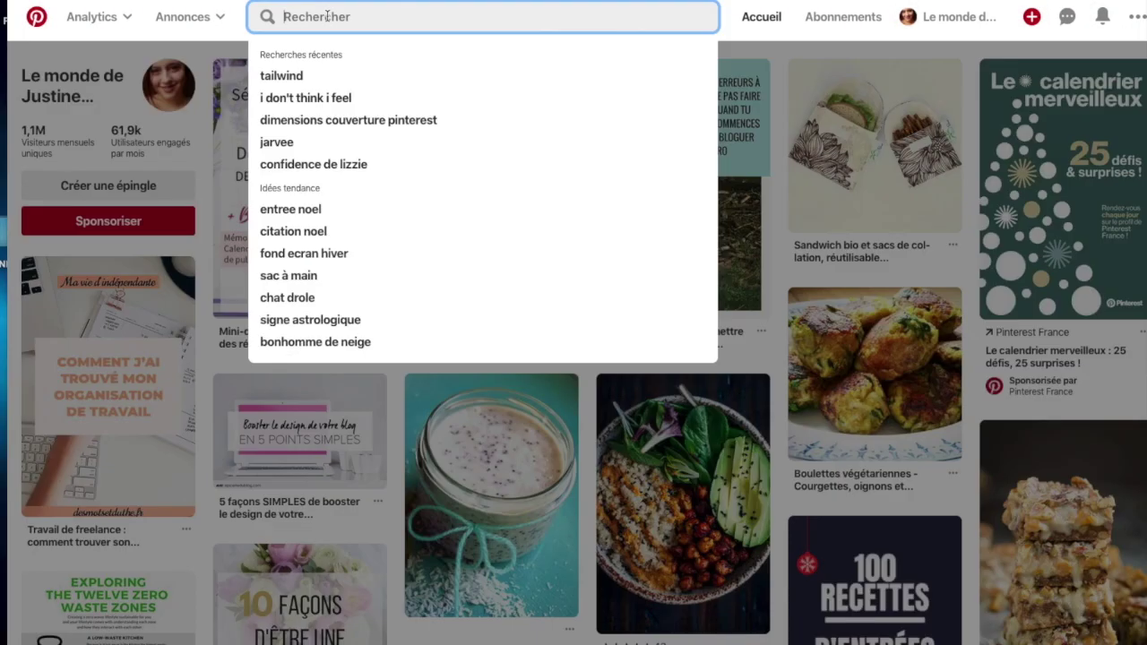
pyautogui.write('minimalisme')
pyautogui.press('Return')
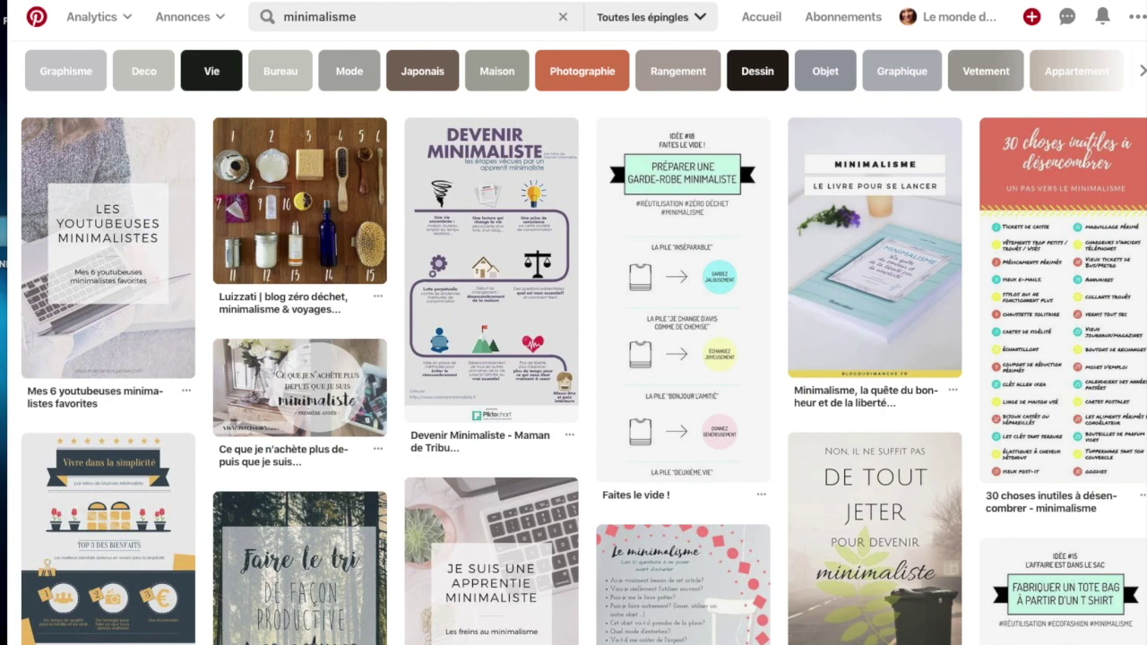
# Step: Send the "Devenir Minimaliste" pin to Tailwind, dismiss the translation offer, and assign the Minimalisme board list to the pin
pyautogui.moveTo(121, 346)
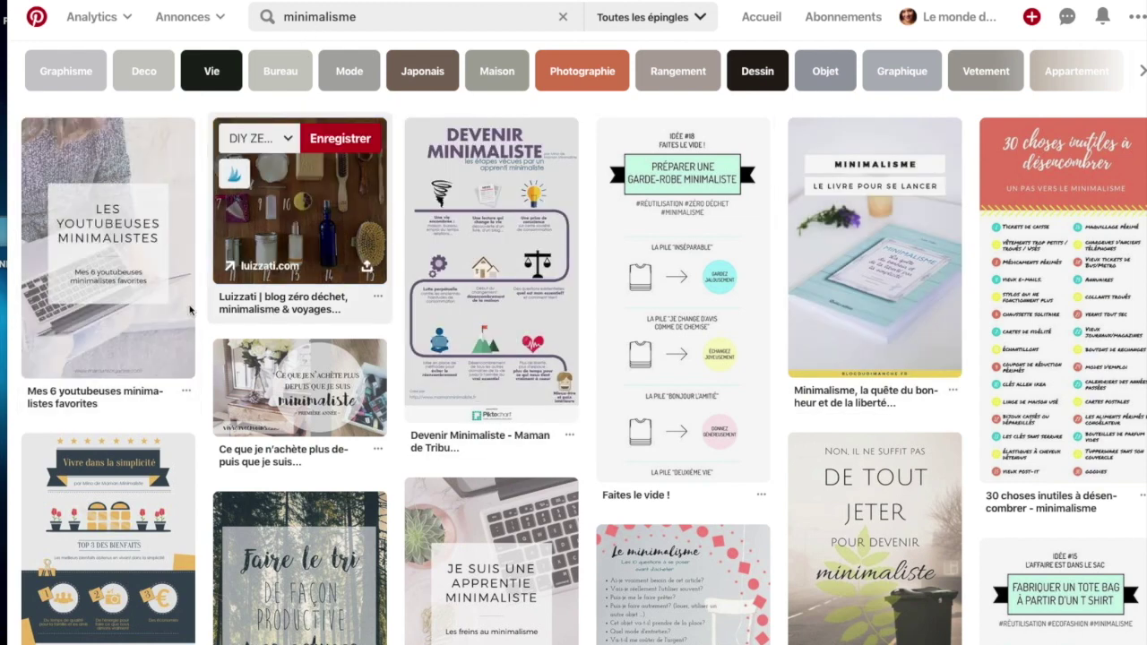
pyautogui.moveTo(497, 240)
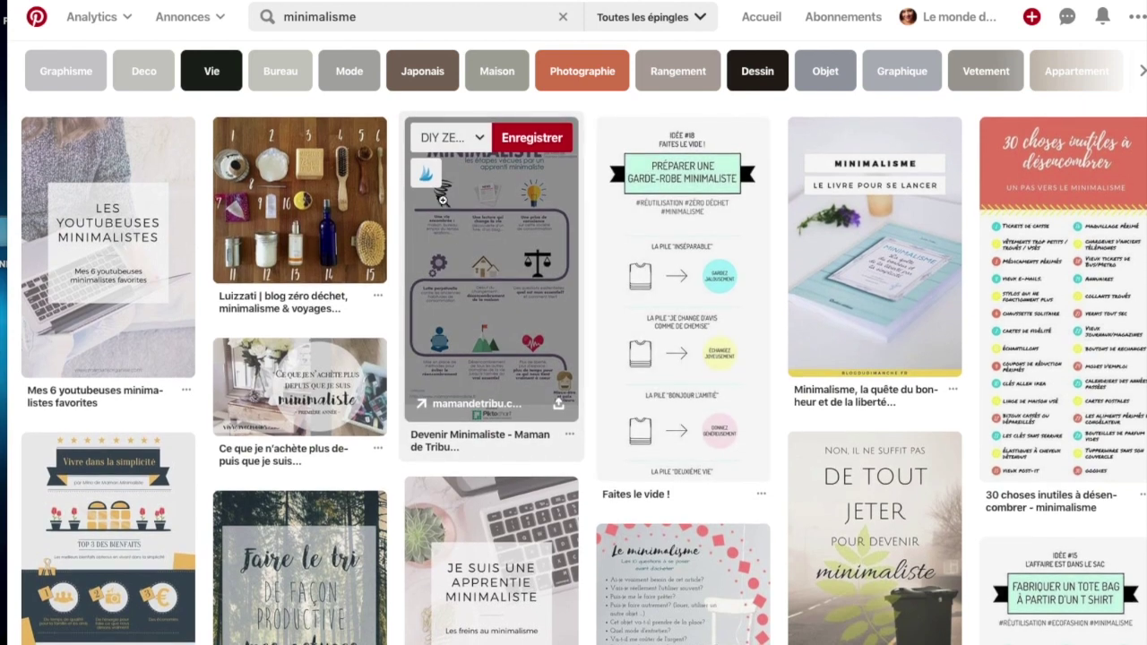
pyautogui.click(429, 176)
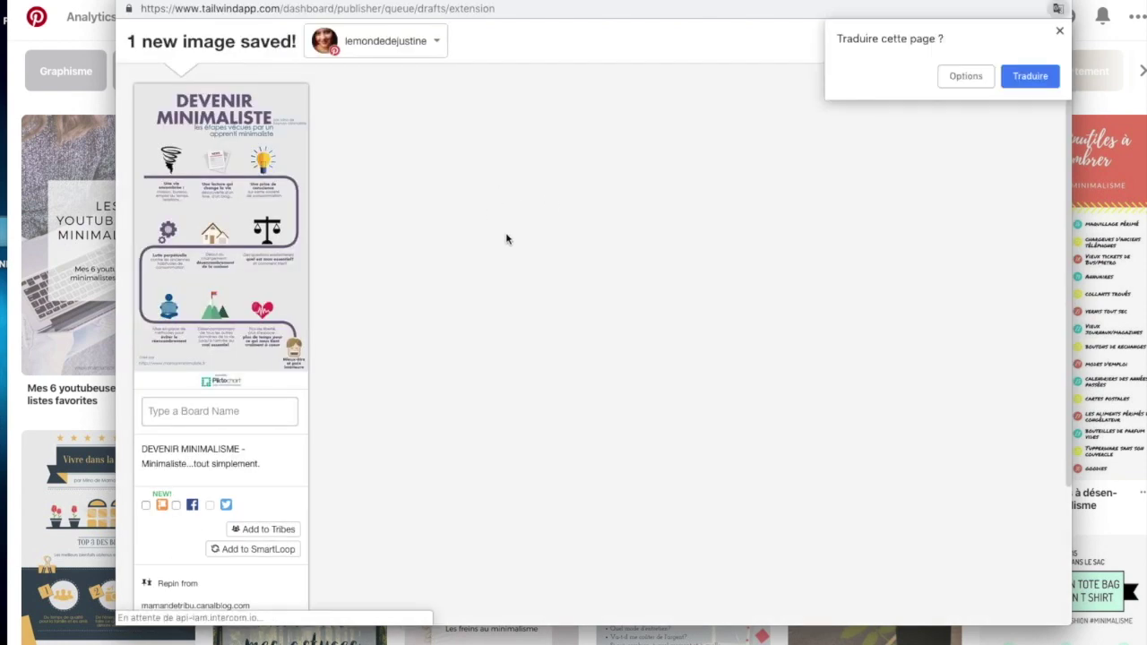
pyautogui.click(1058, 33)
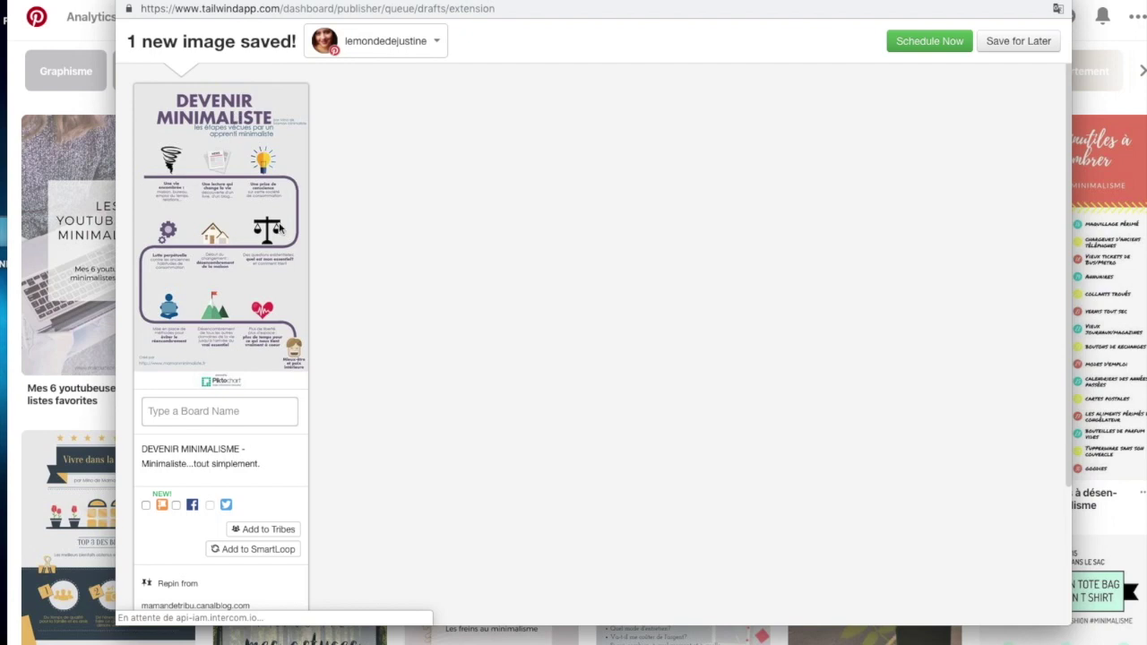
pyautogui.click(176, 410)
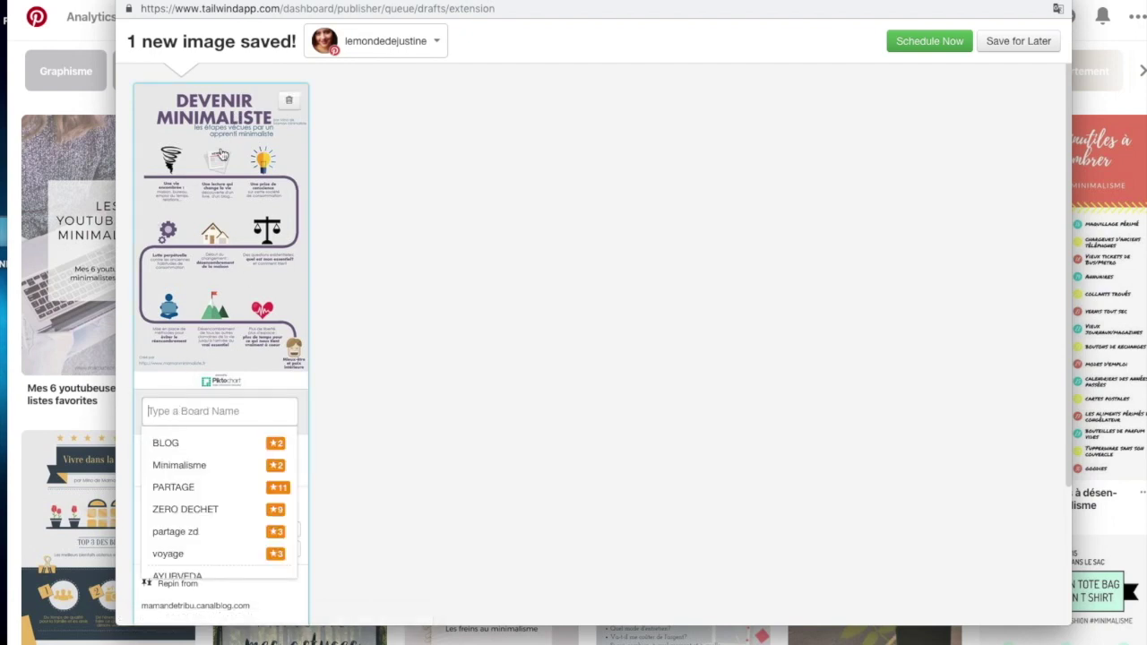
pyautogui.click(197, 467)
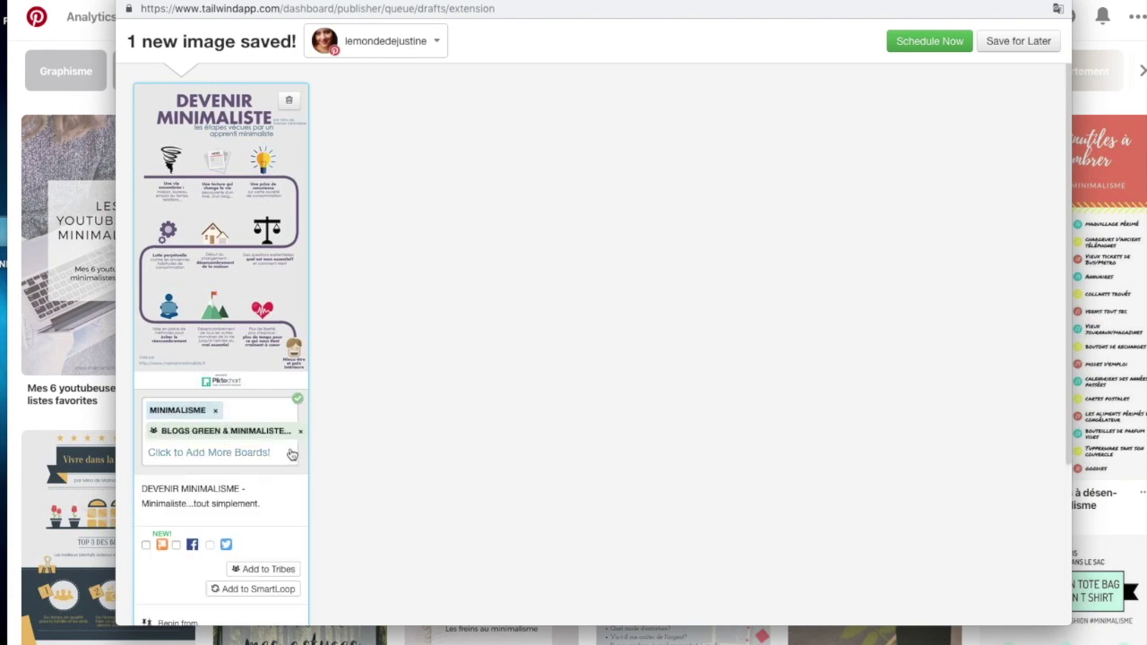
# Step: Highlight the pin's description, schedule the pin immediately, and close the Tailwind window
pyautogui.scroll(-2, 215, 461)
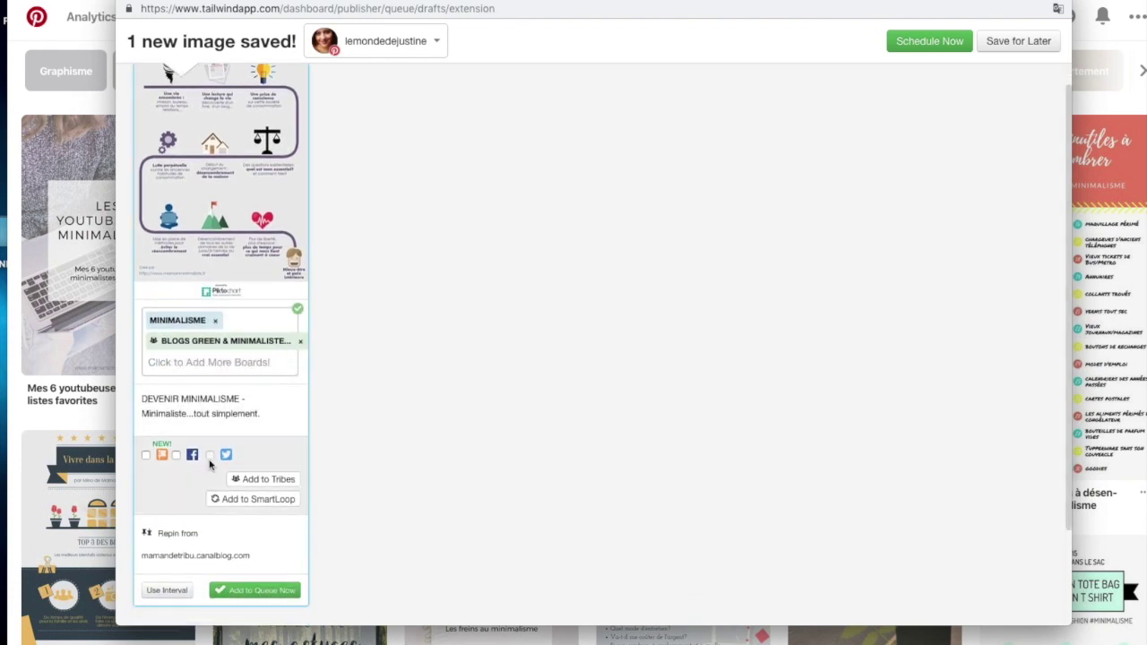
pyautogui.click(245, 413)
pyautogui.moveTo(272, 417); pyautogui.dragTo(138, 387)
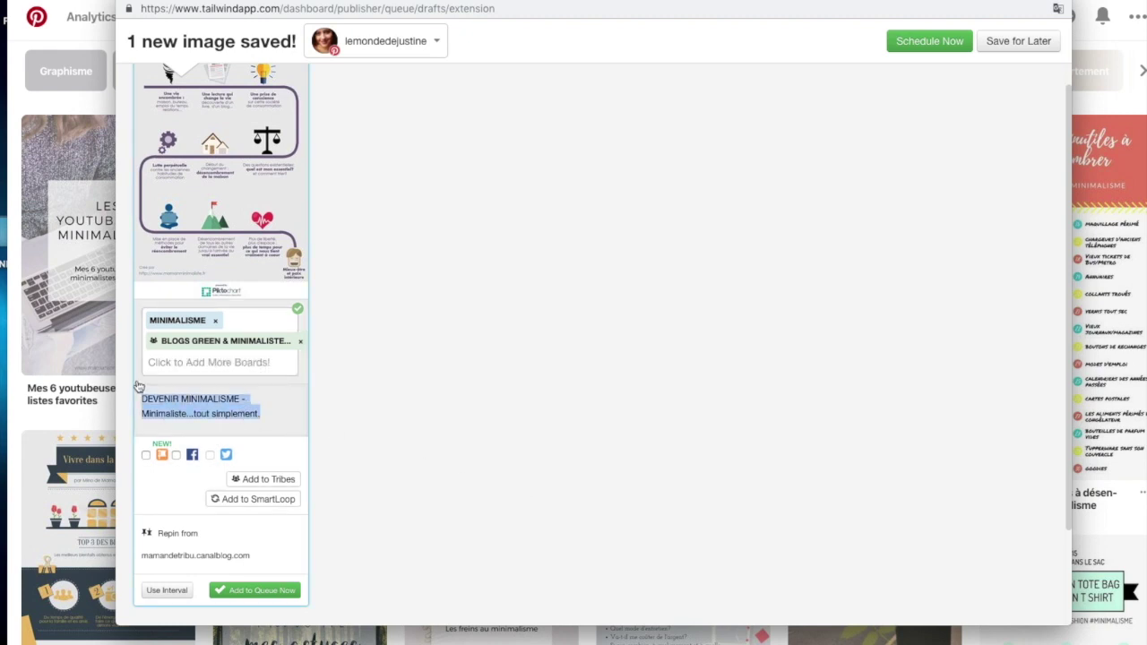
pyautogui.click(383, 470)
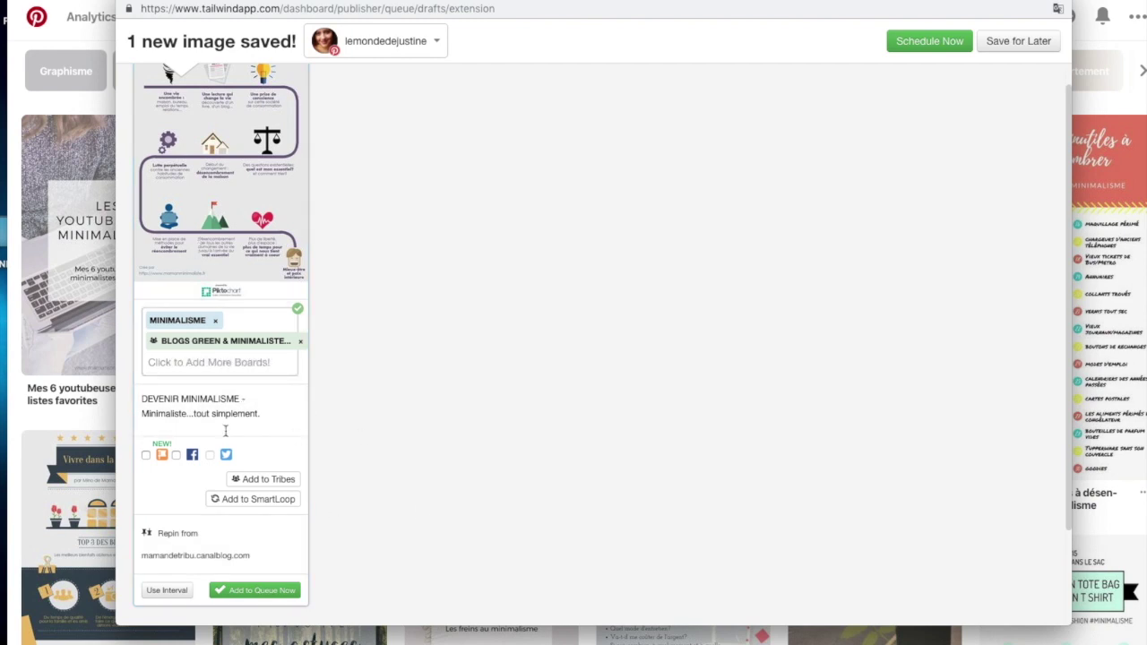
pyautogui.click(215, 368)
pyautogui.scroll(1, 383, 485)
pyautogui.click(363, 510)
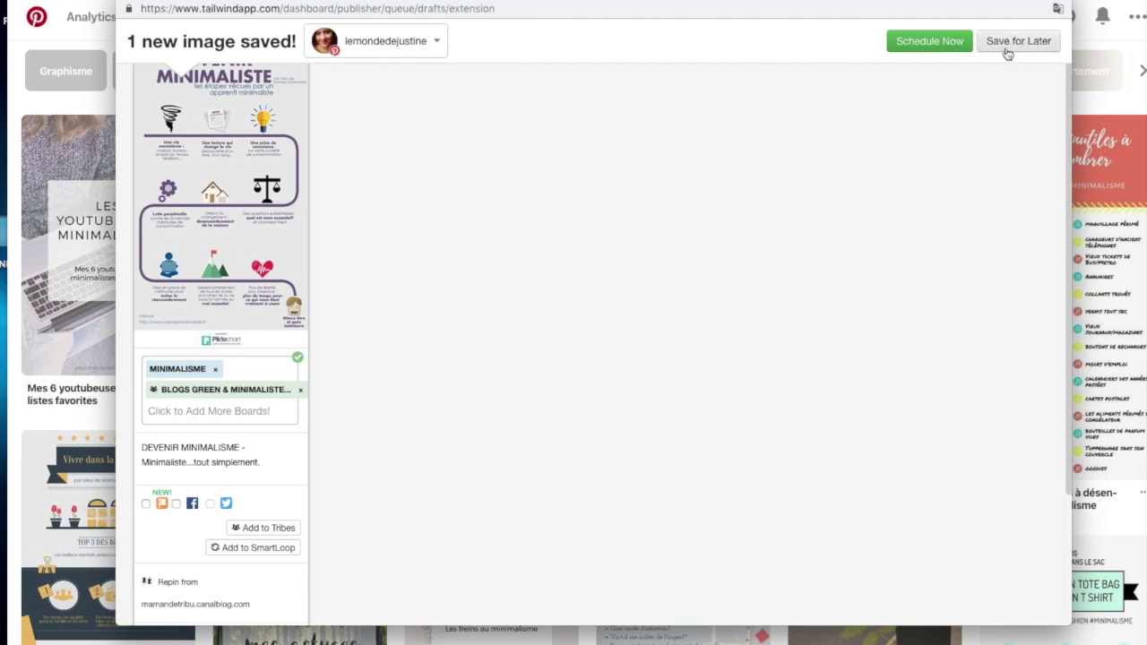
pyautogui.click(928, 47)
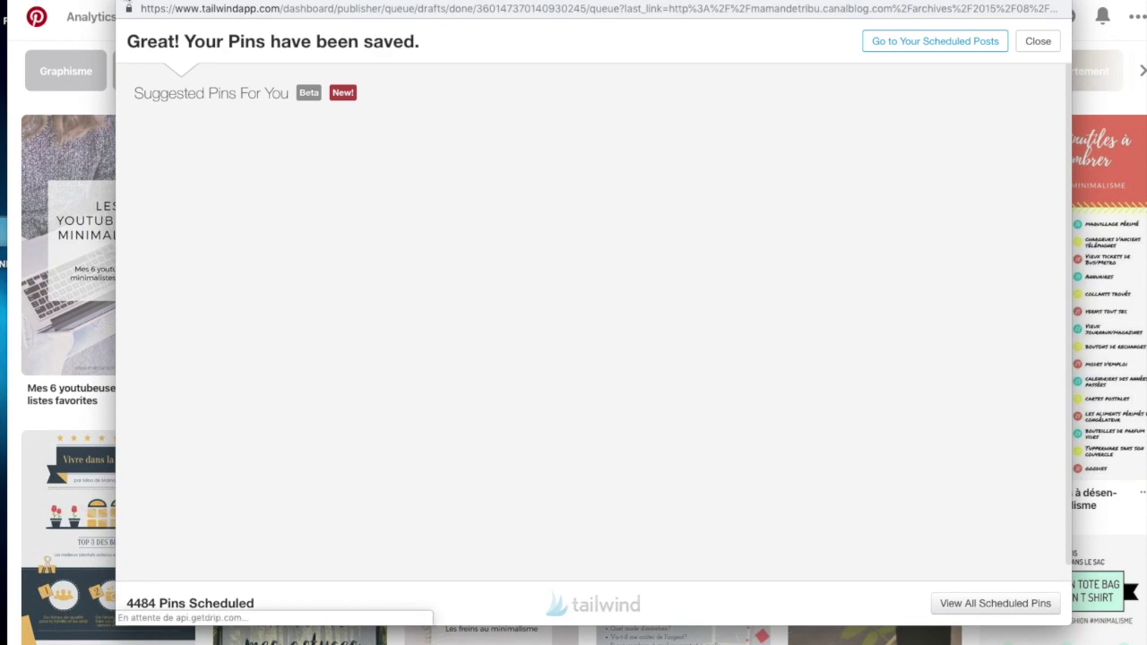
pyautogui.click(128, 1)
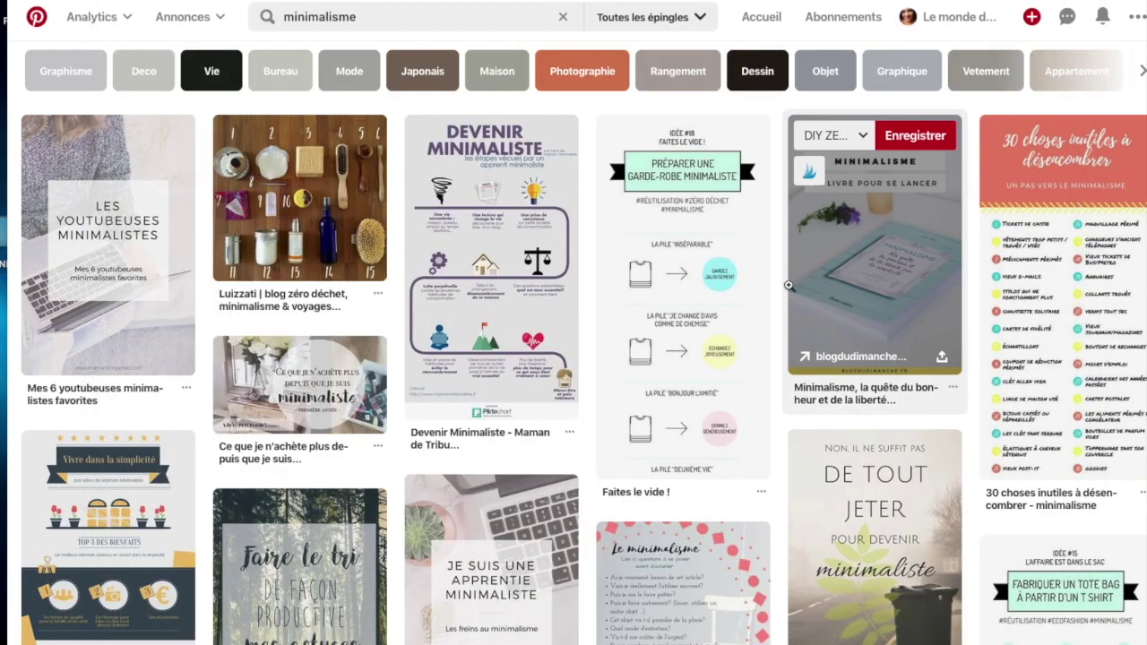
# Step: Browse the "minimalisme" results and open Tailwind's selection of multiple pins to schedule from them
pyautogui.scroll(-5, 780, 281)
pyautogui.scroll(-10, 775, 282)
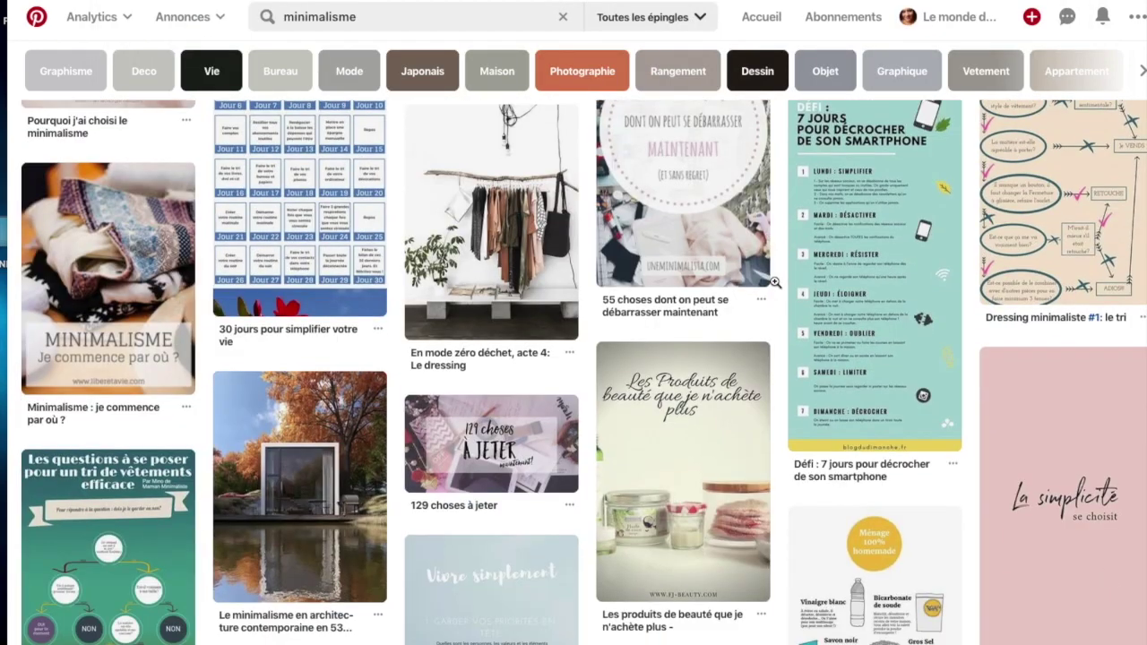
pyautogui.scroll(15, 775, 282)
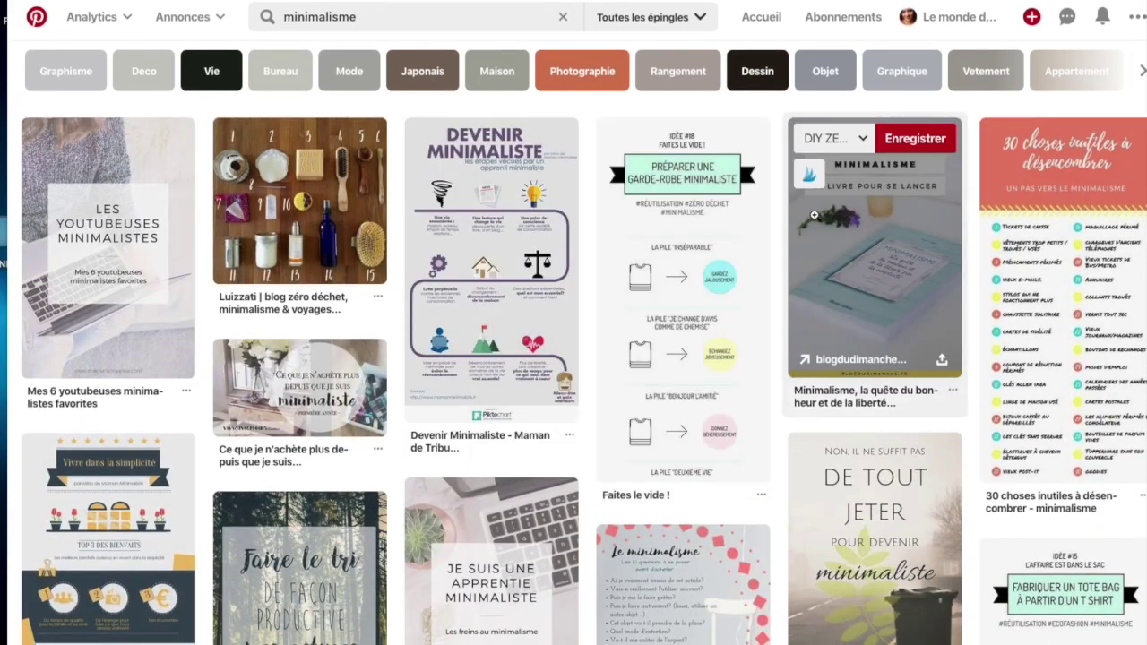
pyautogui.scroll(-1, 783, 208)
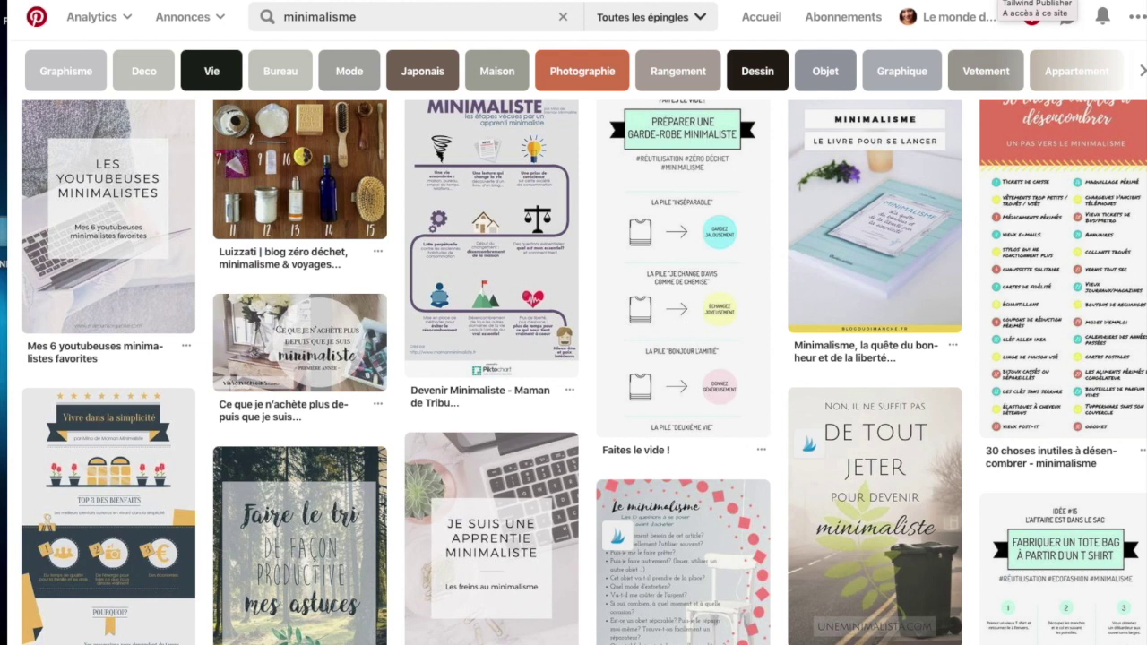
pyautogui.click(999, 1)
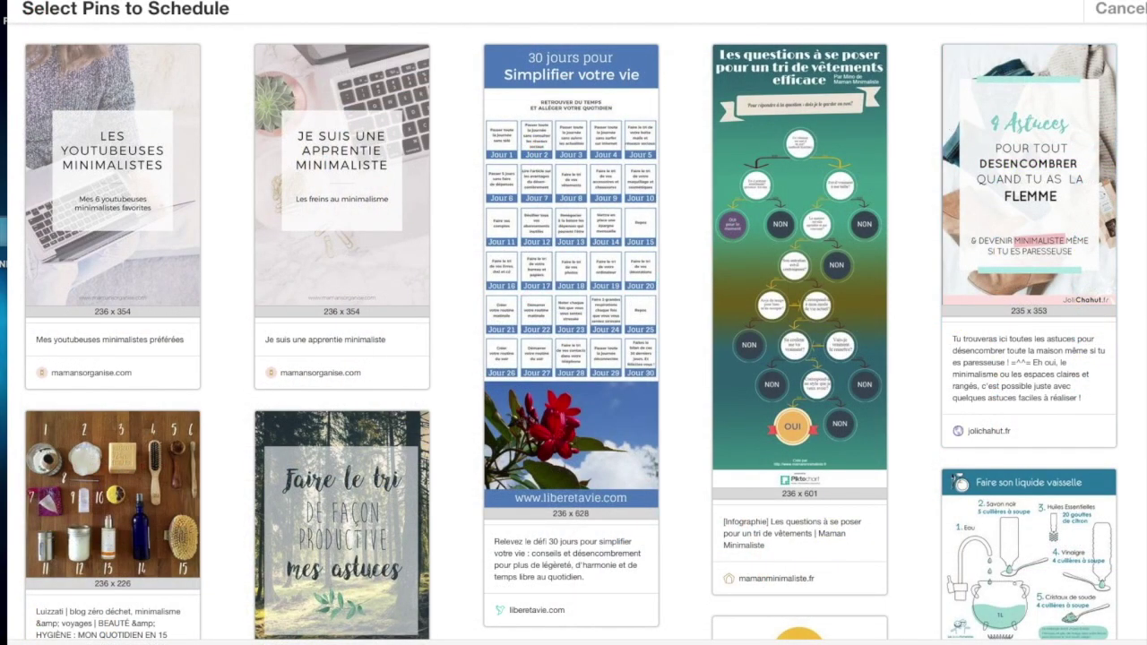
# Step: Select the YouTubers, apprentie minimaliste, 30 jours pour simplifier votre vie, tri de vêtements and 4 Astuces pins for scheduling
pyautogui.click(104, 240)
pyautogui.click(392, 247)
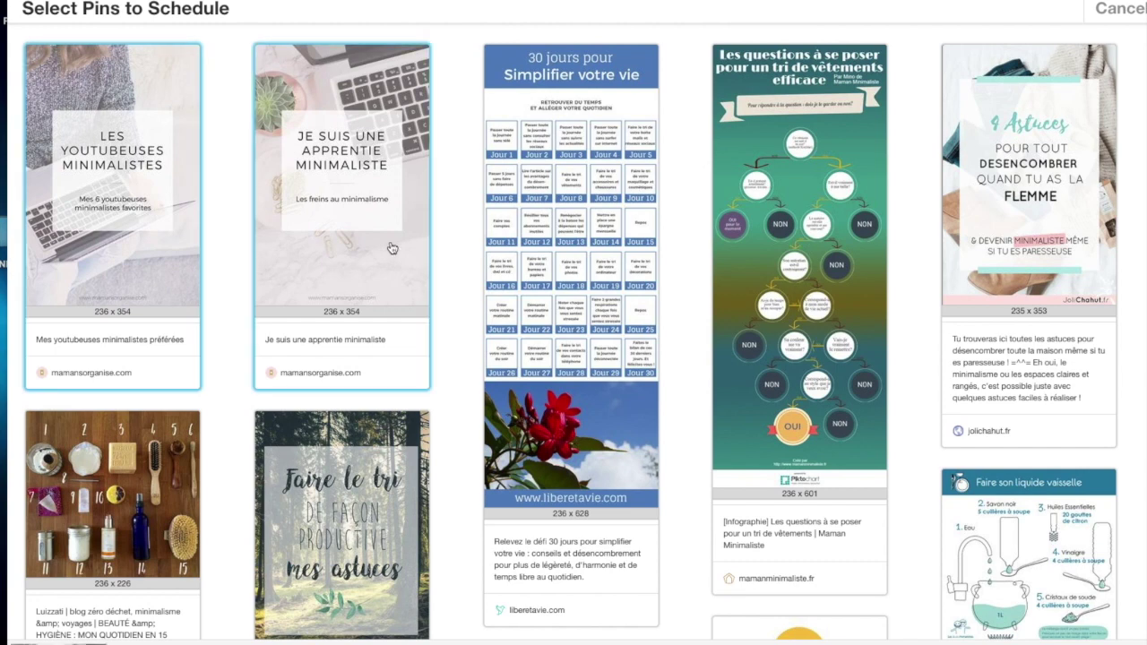
pyautogui.click(645, 255)
pyautogui.click(838, 257)
pyautogui.click(1018, 240)
# Step: Add the liquide vaisselle, ménage, 55 choses, Faire le tri, "Le minimalisme" questions and luizzati.com pins to the selection
pyautogui.scroll(-4, 997, 370)
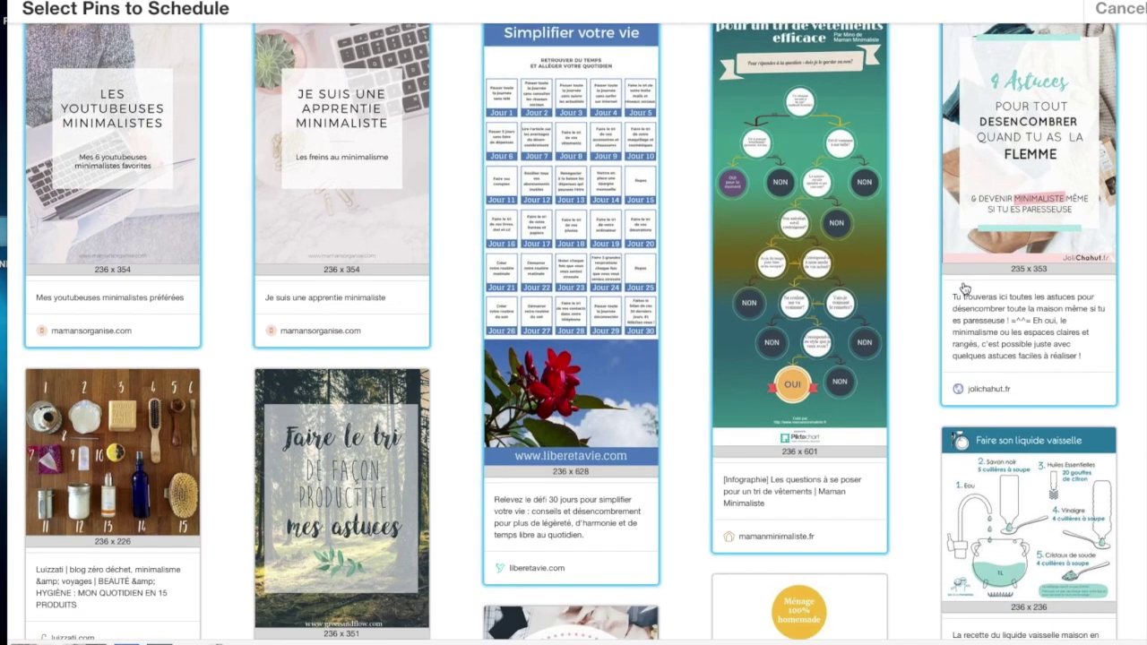
pyautogui.click(997, 370)
pyautogui.click(751, 444)
pyautogui.click(599, 470)
pyautogui.click(355, 209)
pyautogui.click(291, 589)
pyautogui.click(124, 514)
pyautogui.click(144, 239)
# Step: Add the "Défi : 7 jours" smartphone and "Vivre simplement" pins, and send the selected pins to Tailwind's drafts
pyautogui.scroll(-3, 157, 394)
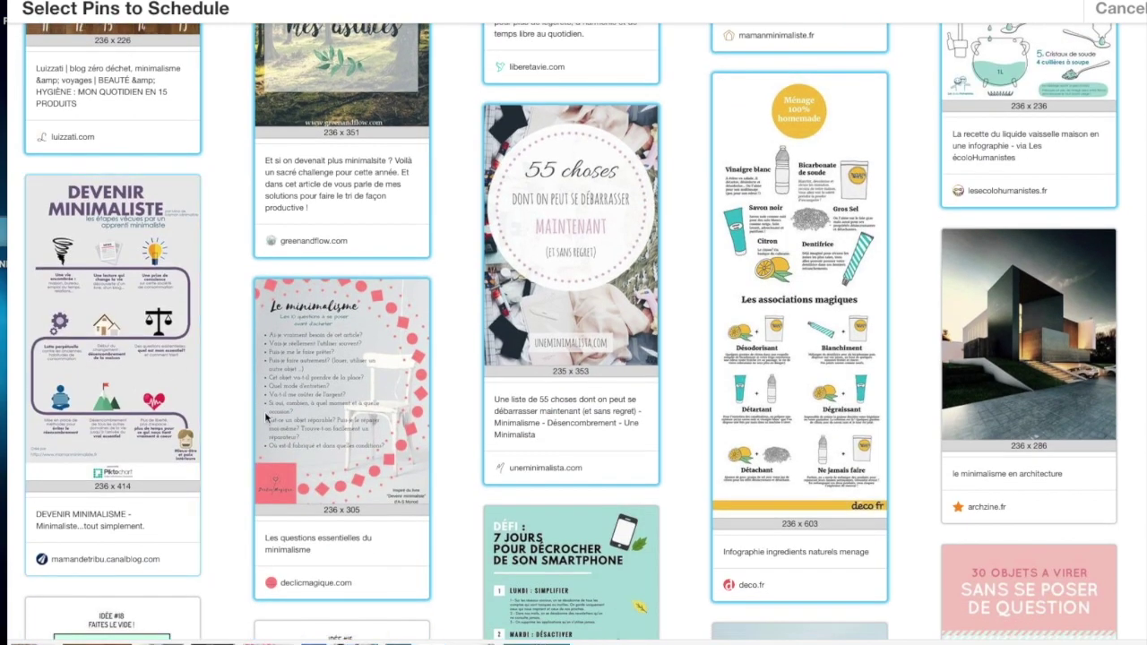
pyautogui.scroll(-2, 605, 459)
pyautogui.scroll(-2, 607, 458)
pyautogui.click(565, 446)
pyautogui.click(832, 488)
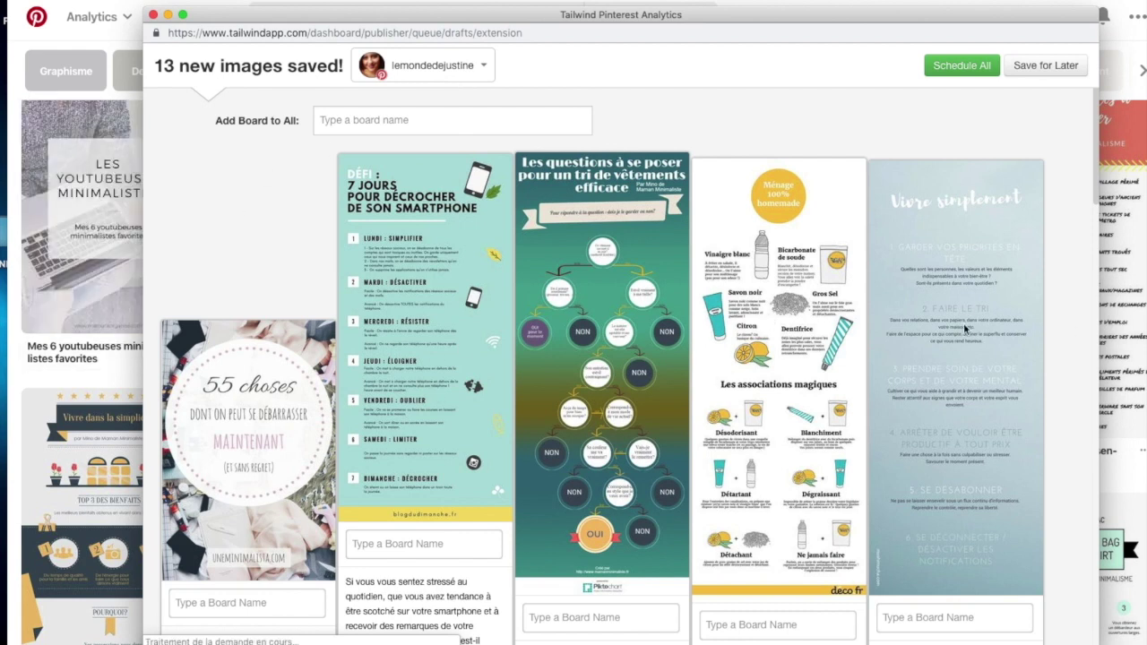
# Step: Look over the drafted pins and add the Minimalisme board list to all of them at once
pyautogui.scroll(-5, 961, 329)
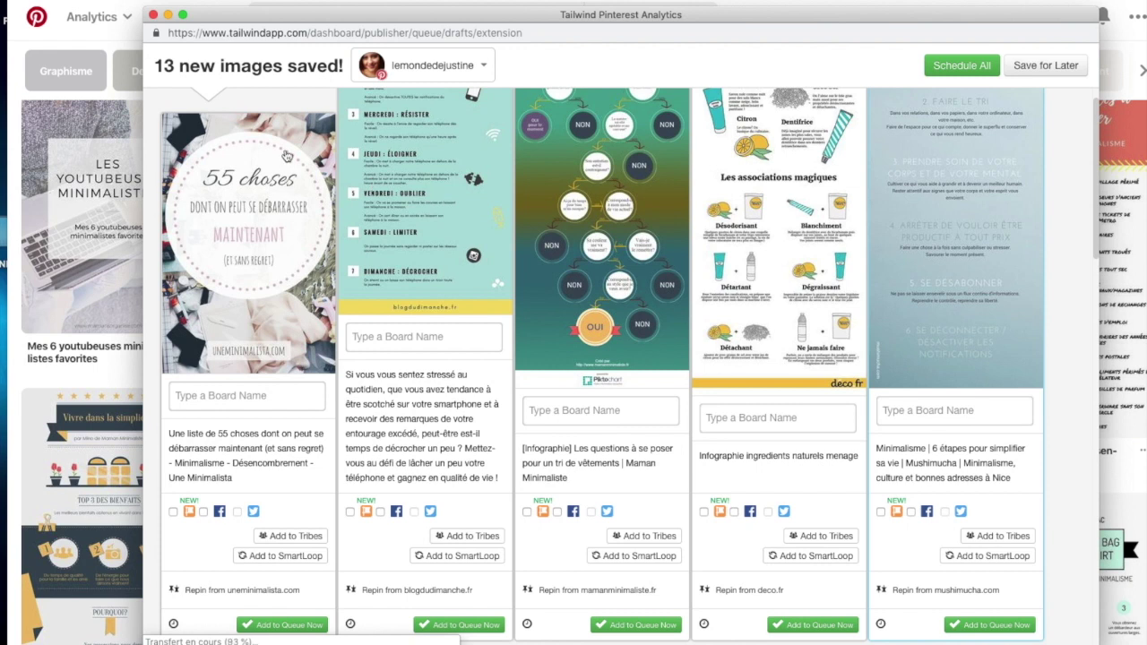
pyautogui.scroll(5, 1087, 224)
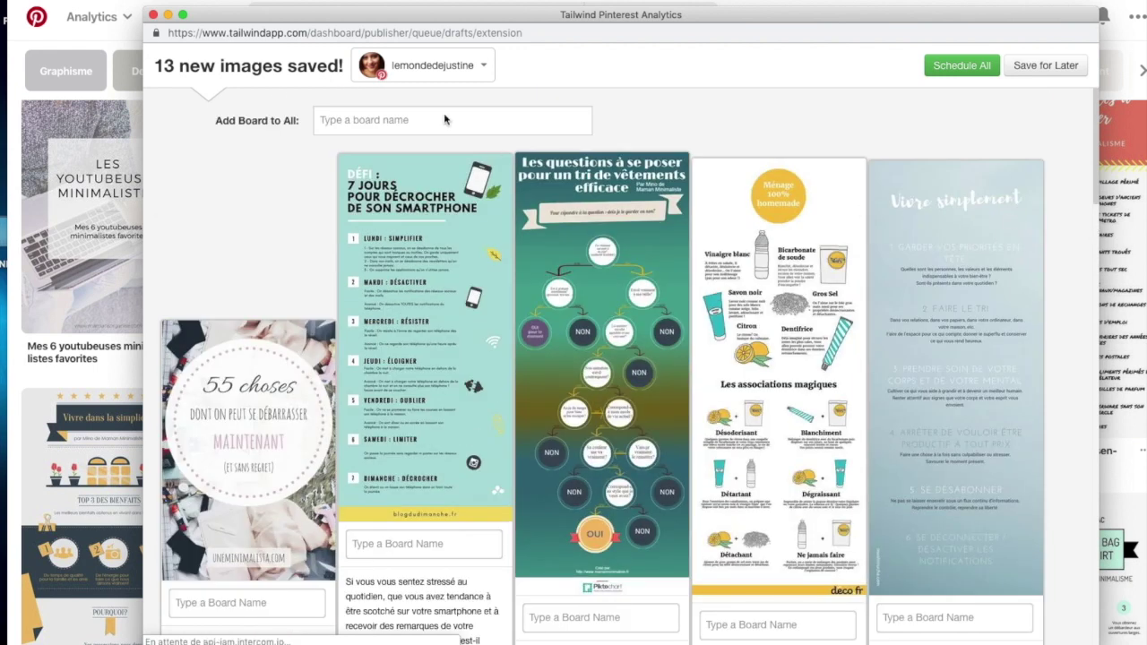
pyautogui.click(318, 125)
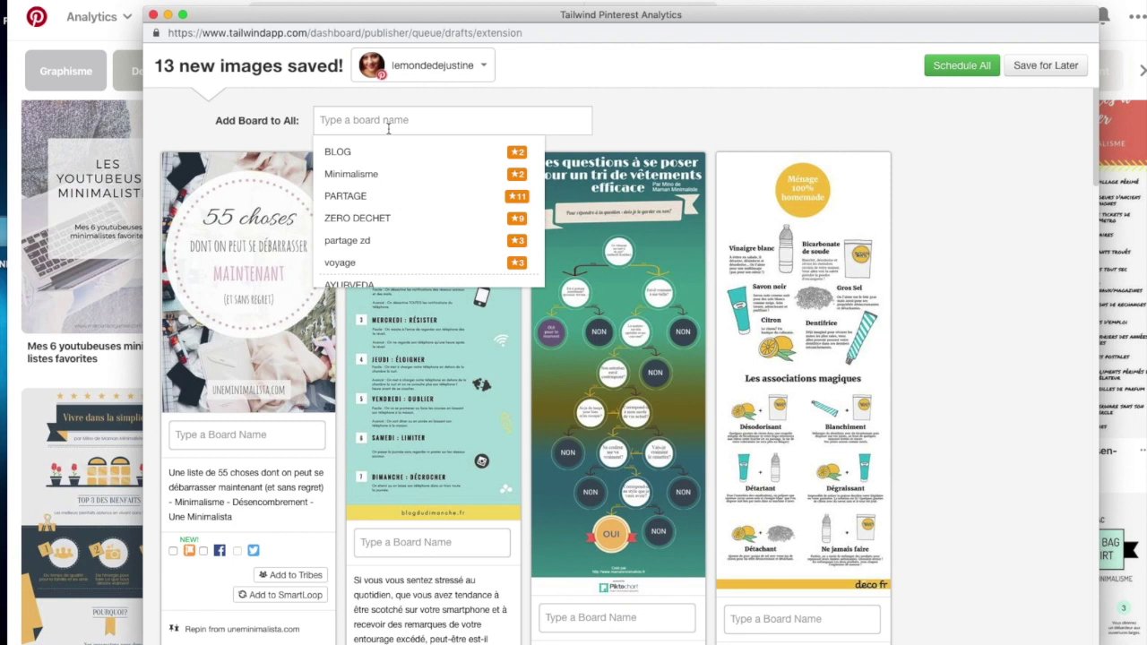
pyautogui.click(401, 176)
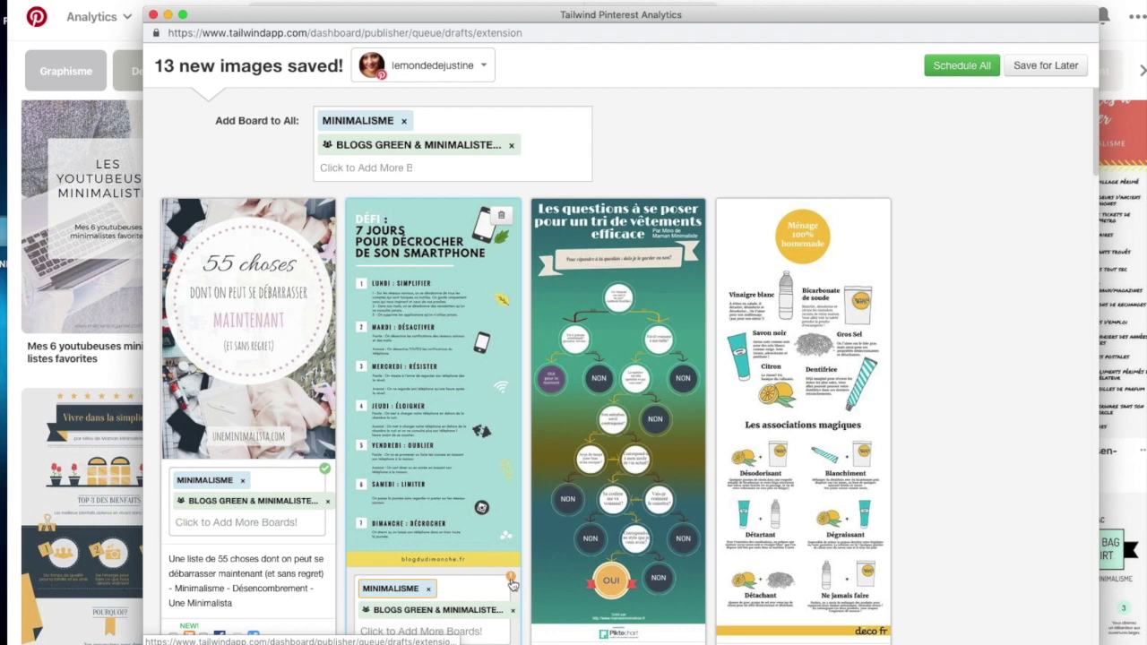
# Step: Remove the MINIMALISME board from the drafted "Défi : 7 jours" smartphone pin and the tri de vêtements questions pin
pyautogui.scroll(-5, 512, 584)
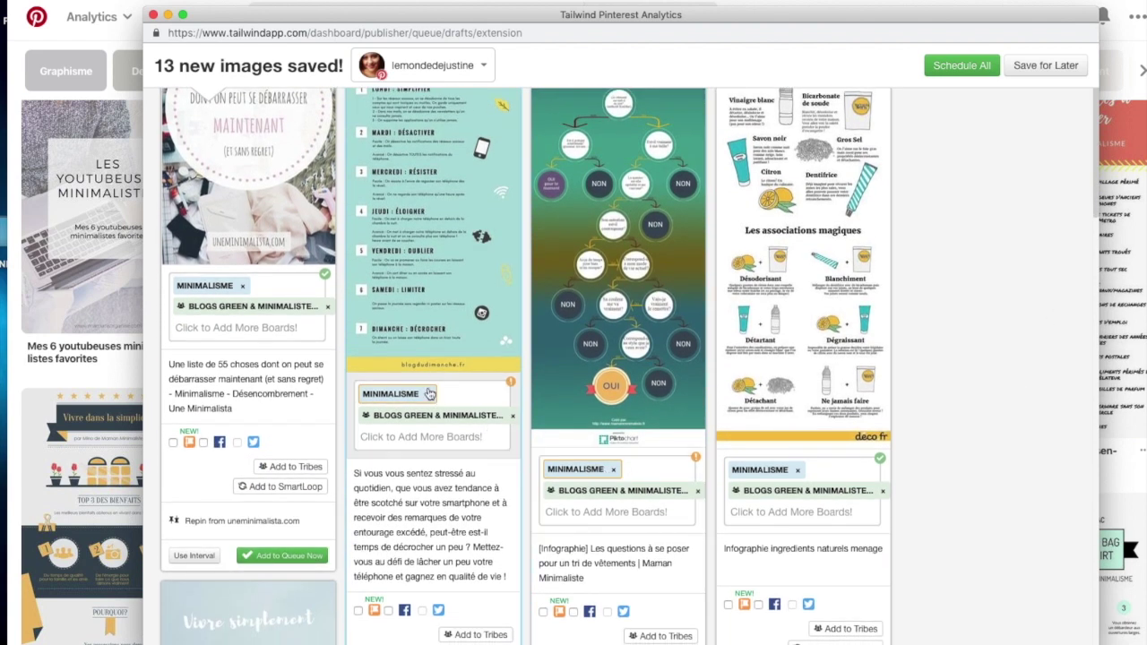
pyautogui.click(428, 395)
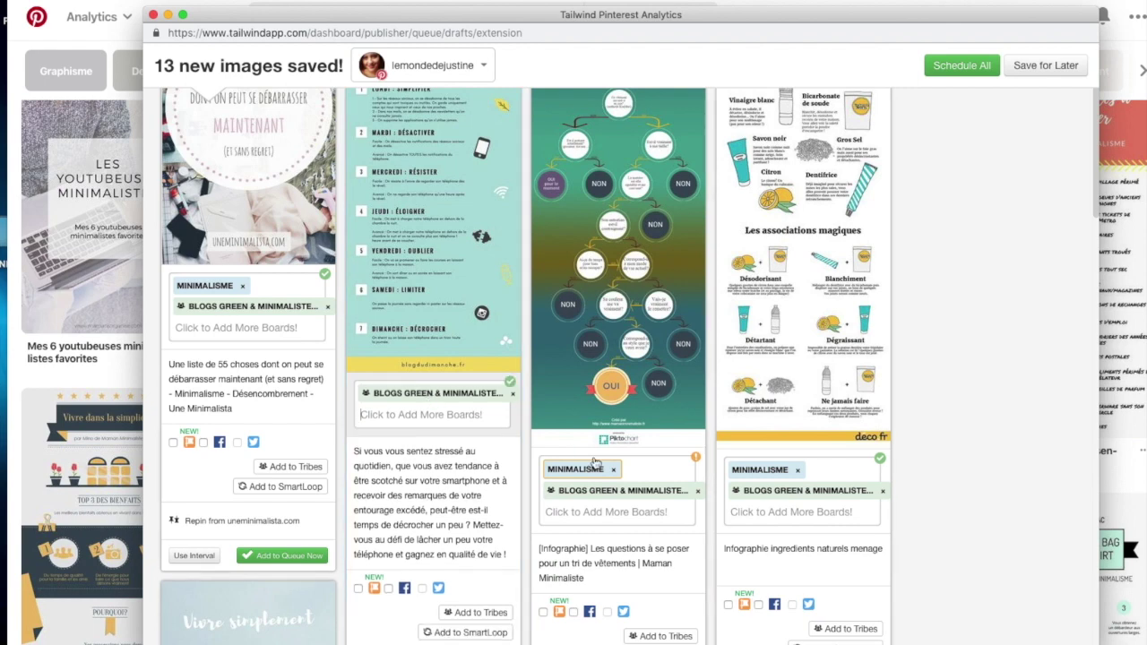
pyautogui.click(612, 468)
# Step: Remove the MINIMALISME board from the drafted "Les youtubeuses minimalistes" and jolichahut.fr decluttering pins
pyautogui.scroll(-2, 612, 472)
pyautogui.scroll(-15, 611, 472)
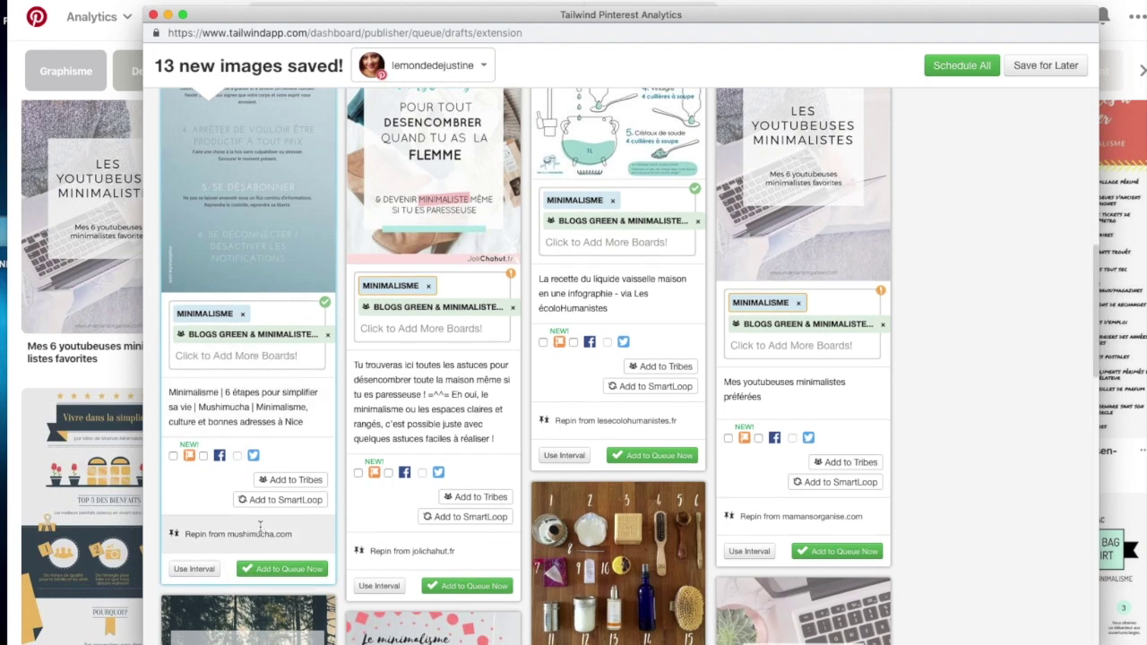
pyautogui.scroll(-1, 972, 468)
pyautogui.scroll(-1, 976, 468)
pyautogui.click(797, 218)
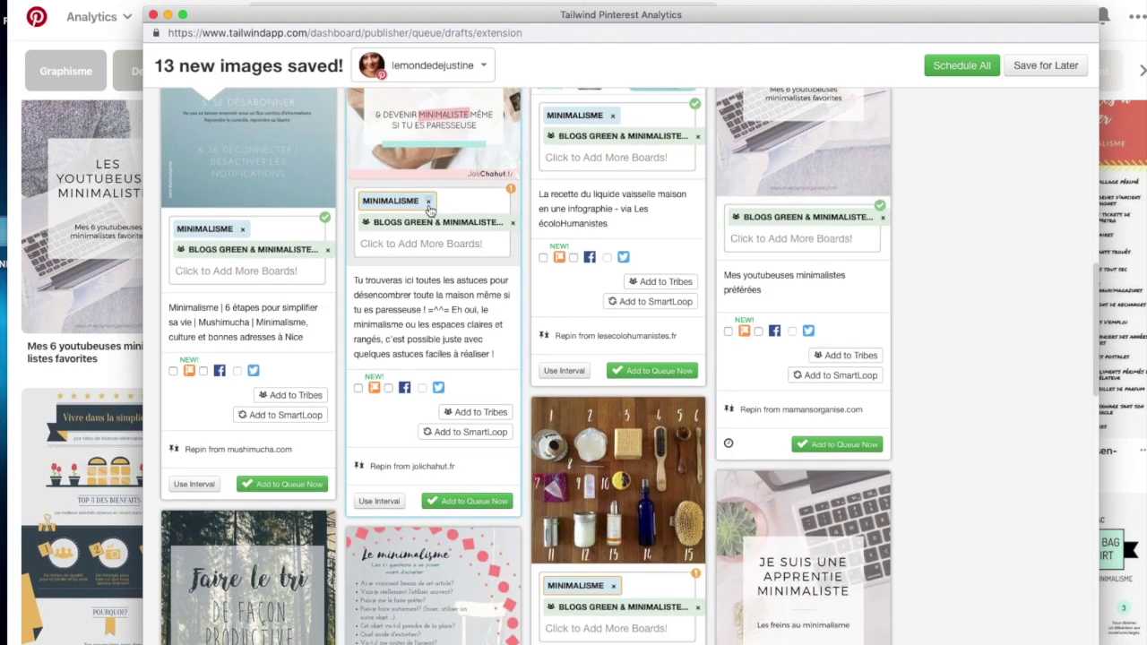
# Step: Remove the MINIMALISME board from the "Le minimalisme" questions, luizzati.com and "Je suis une apprentie minimaliste" drafts
pyautogui.scroll(-9, 467, 360)
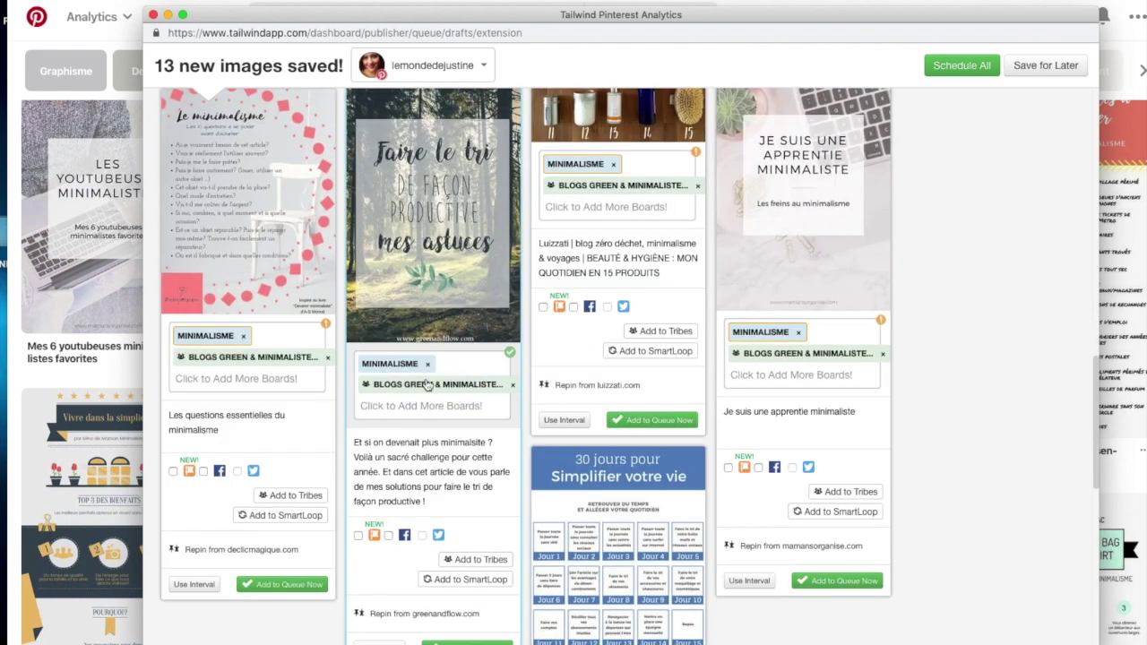
pyautogui.click(243, 335)
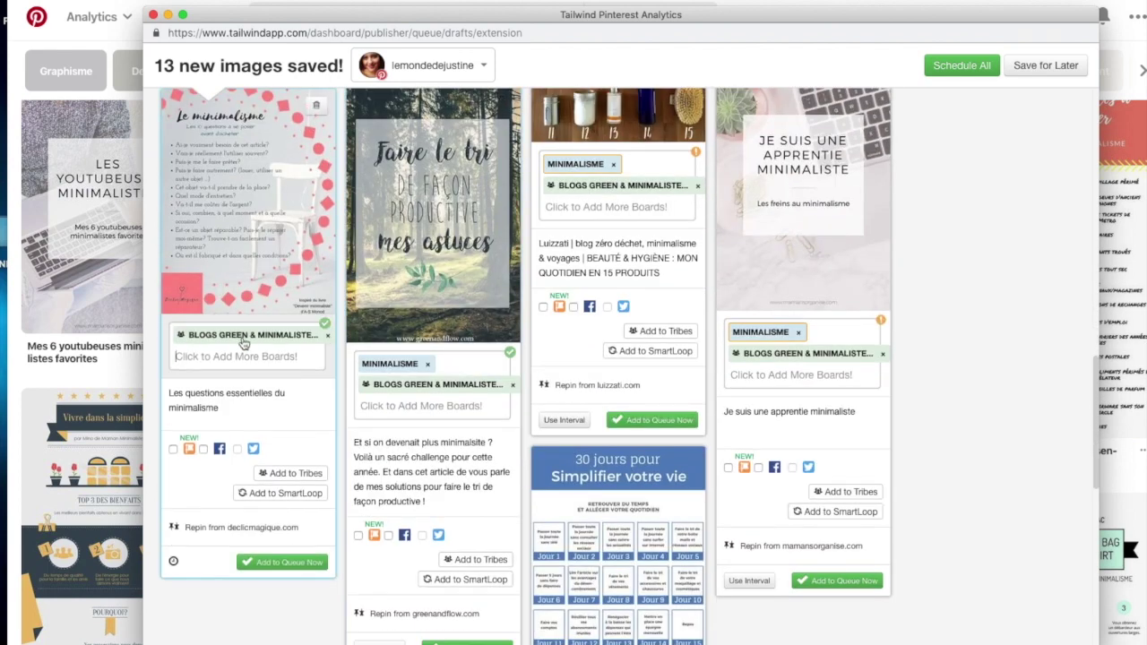
pyautogui.click(613, 164)
pyautogui.click(797, 332)
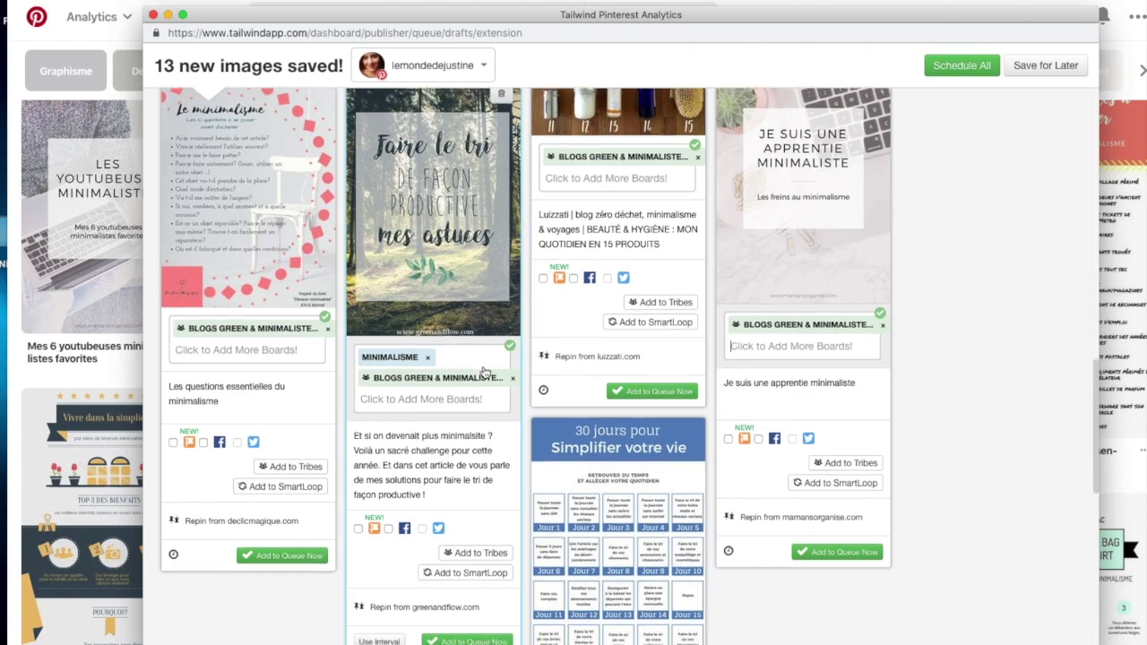
# Step: Remove the MINIMALISME board from the "30 jours pour simplifier votre vie" draft and schedule all the drafted pins
pyautogui.scroll(-10, 501, 376)
pyautogui.click(614, 443)
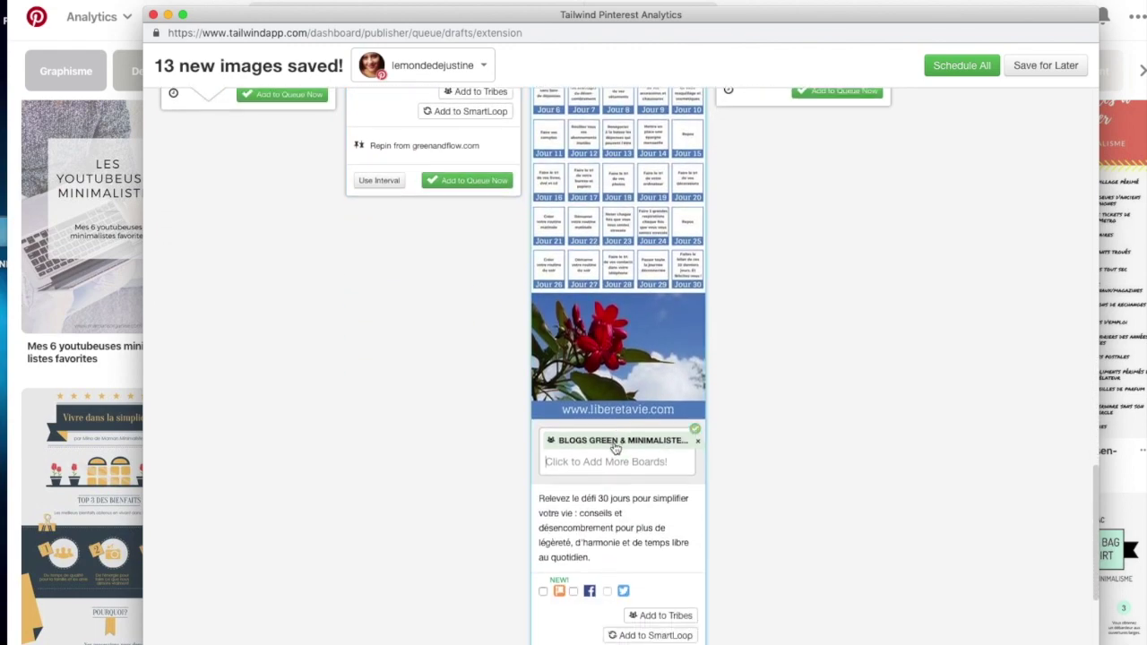
pyautogui.scroll(-5, 909, 435)
pyautogui.scroll(15, 983, 448)
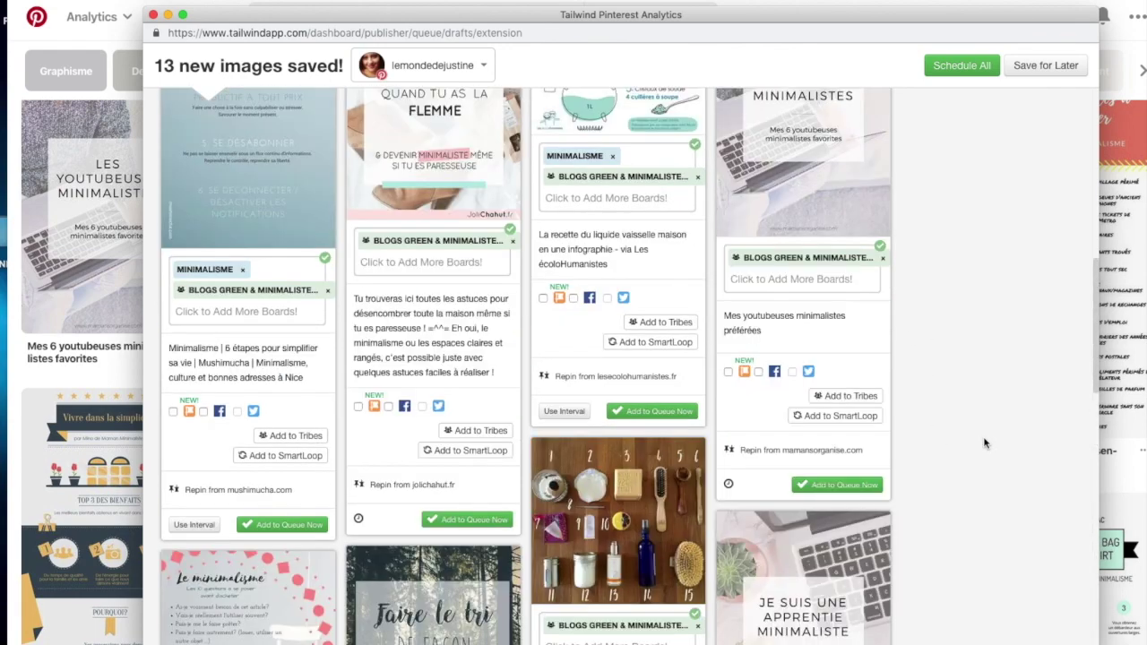
pyautogui.click(961, 65)
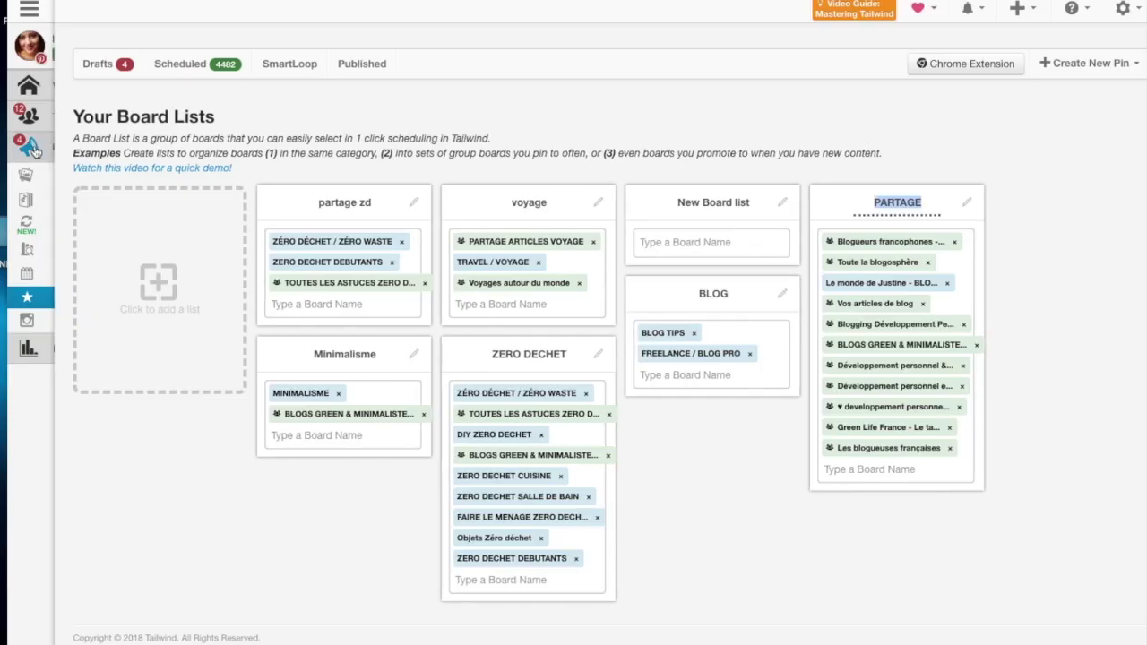
# Step: Open the scheduled pins and look through the whole schedule to find where the newly queued pins were placed
pyautogui.moveTo(33, 151)
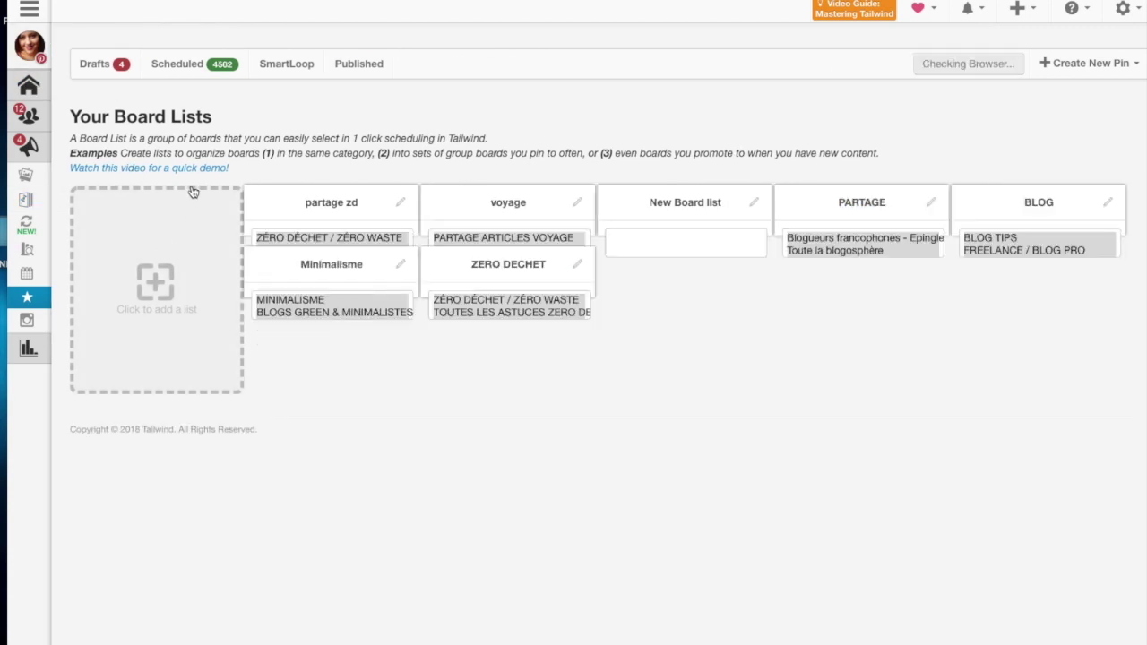
pyautogui.moveTo(54, 224)
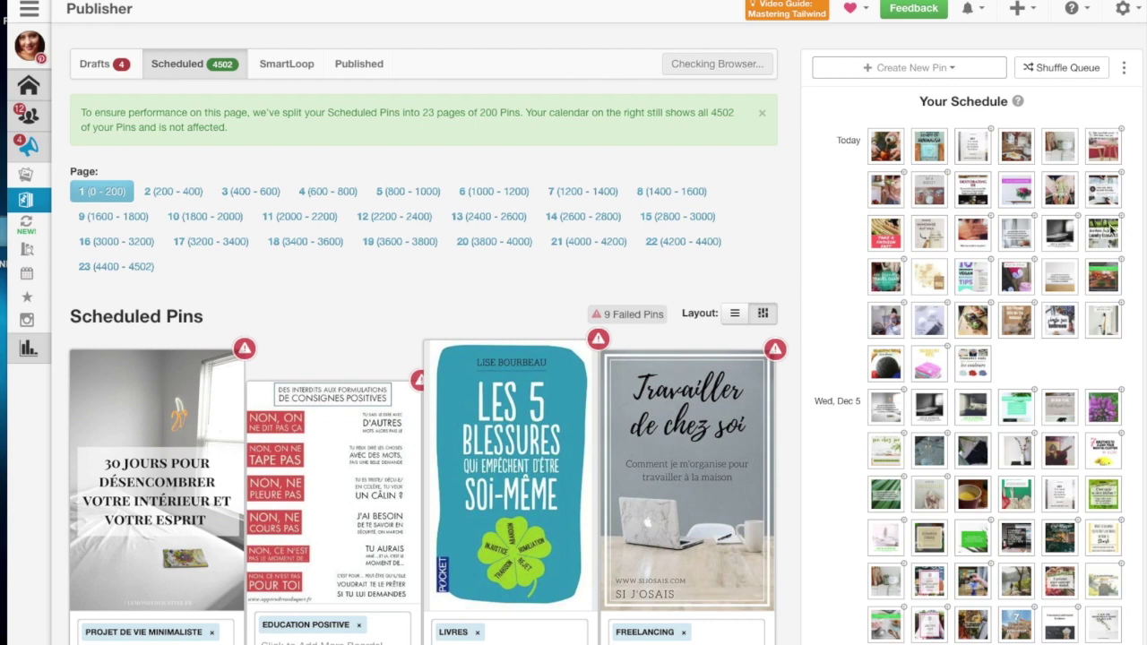
pyautogui.scroll(-10, 1102, 265)
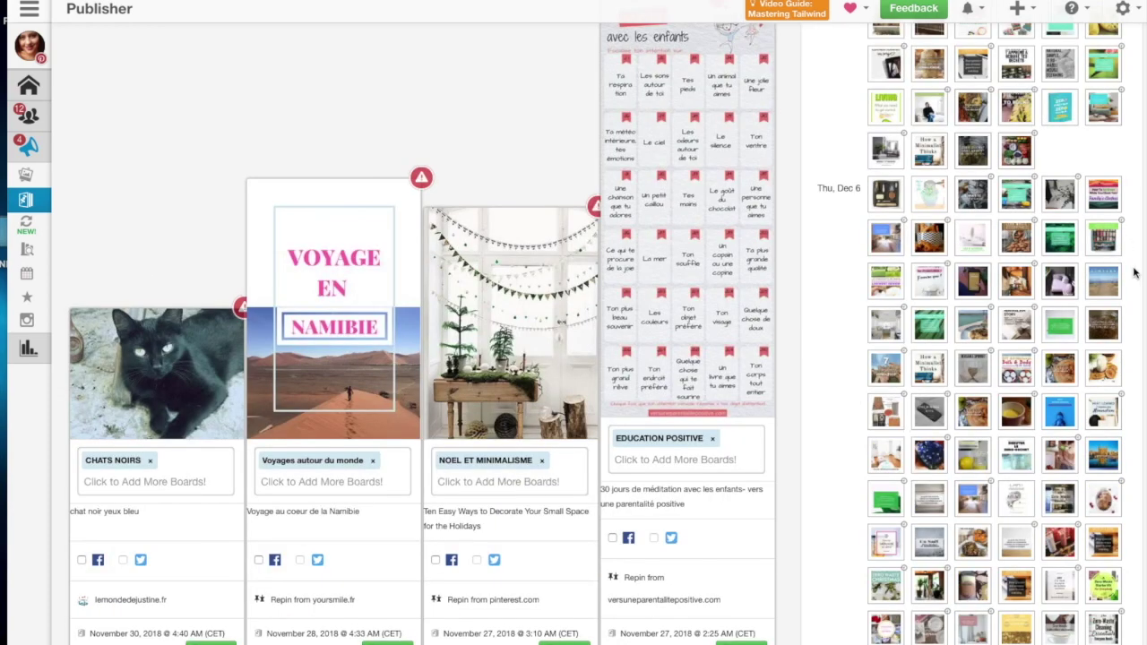
pyautogui.scroll(-15, 1131, 270)
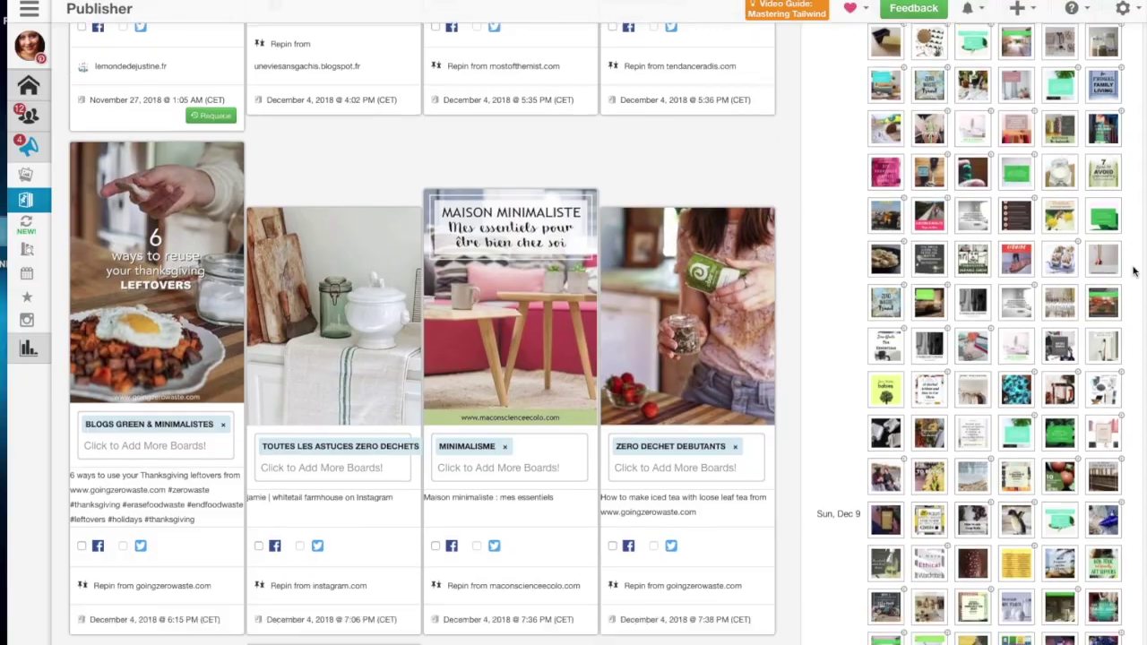
pyautogui.scroll(-15, 1133, 270)
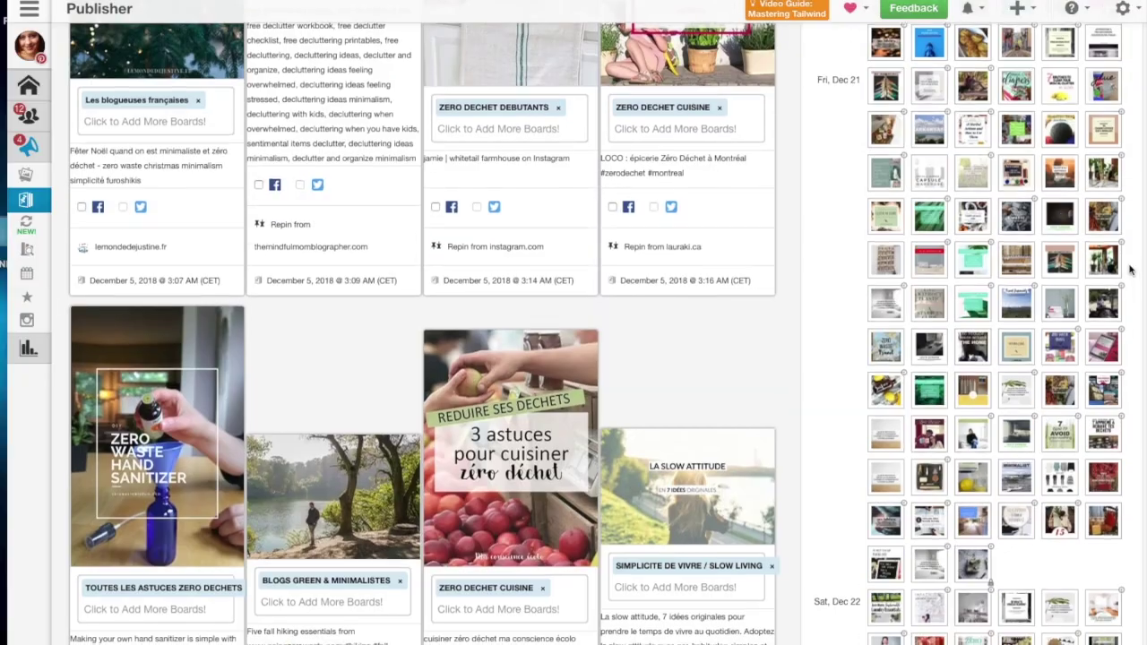
pyautogui.scroll(-15, 1131, 270)
pyautogui.scroll(-15, 1131, 270)
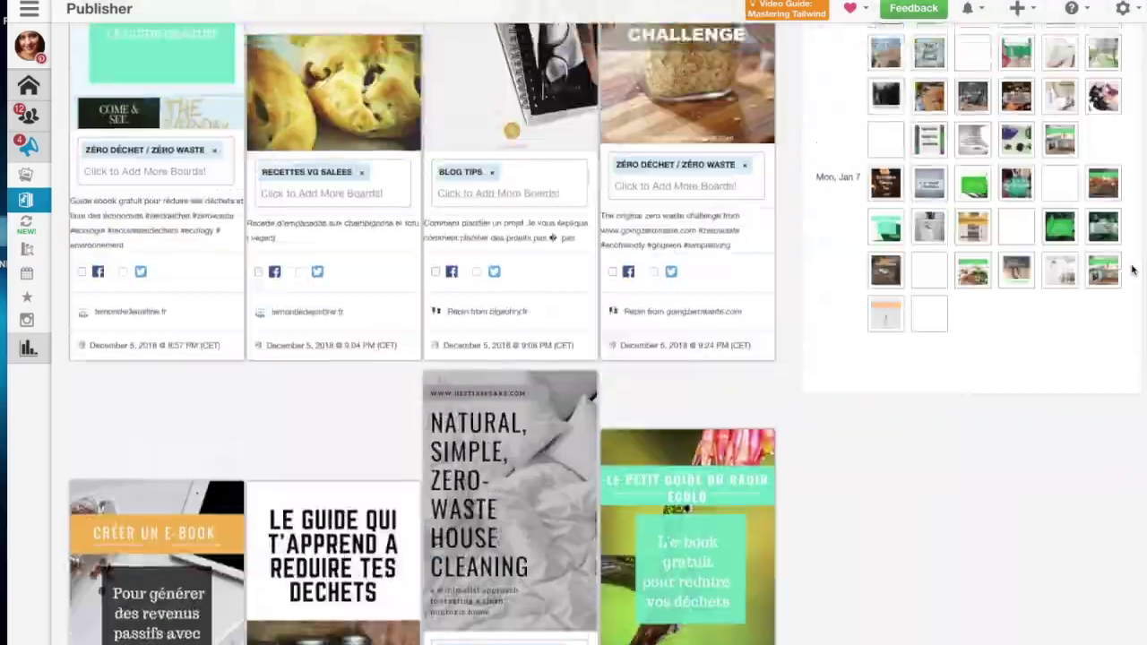
pyautogui.scroll(-1, 1132, 271)
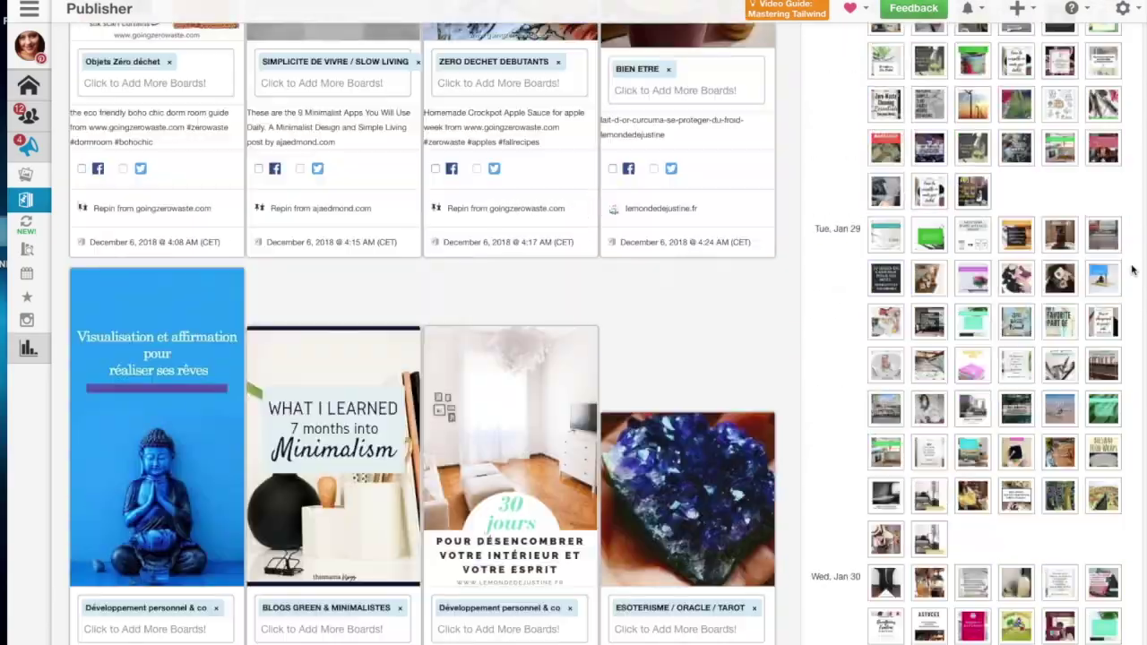
pyautogui.scroll(-7, 1132, 270)
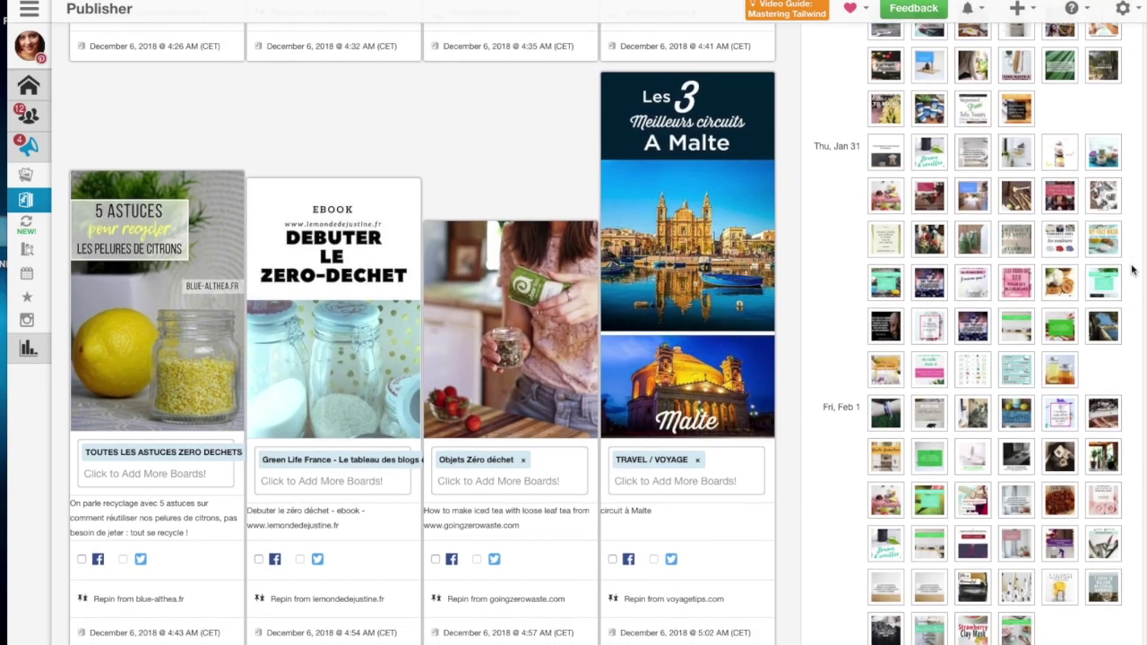
pyautogui.scroll(-13, 1132, 269)
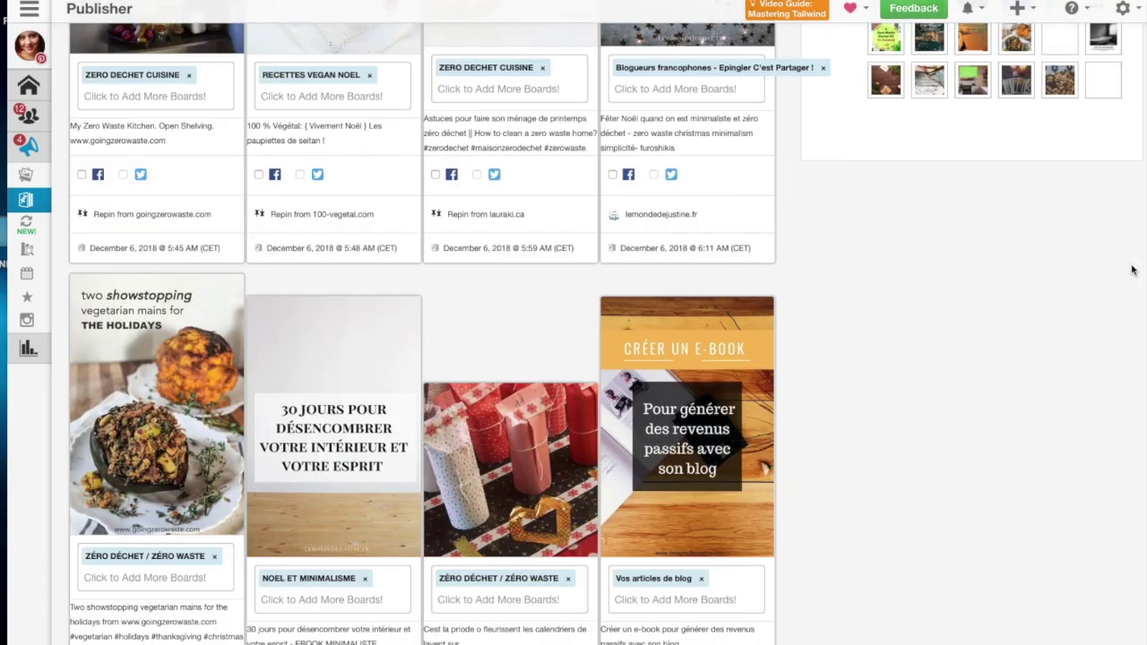
pyautogui.scroll(-12, 1132, 269)
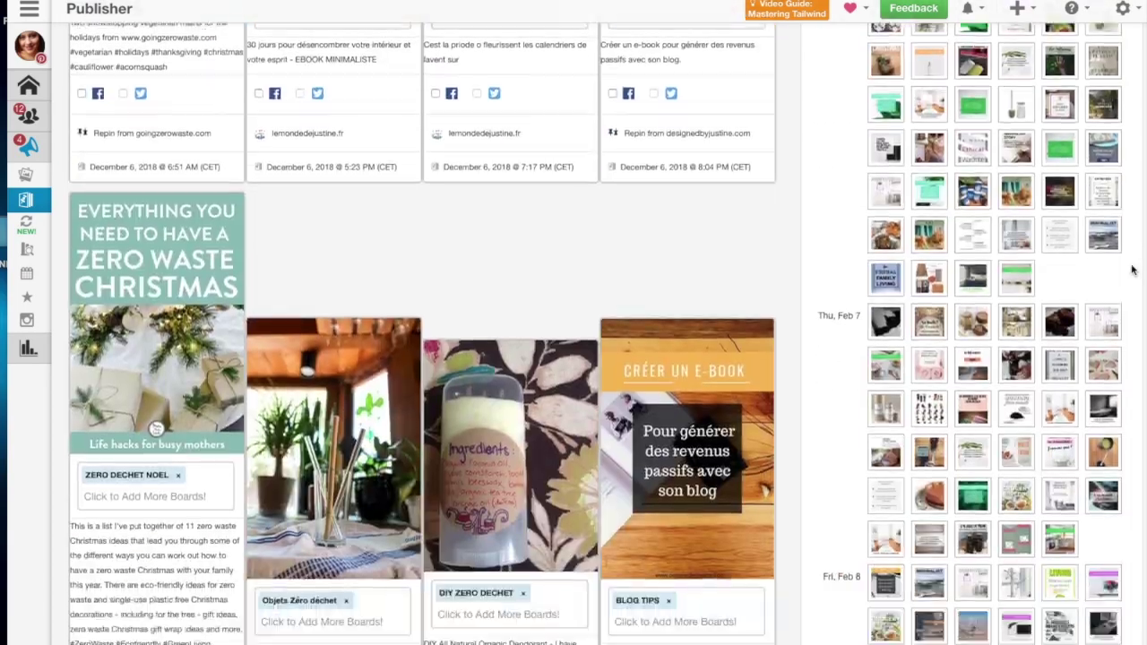
pyautogui.scroll(-12, 1131, 269)
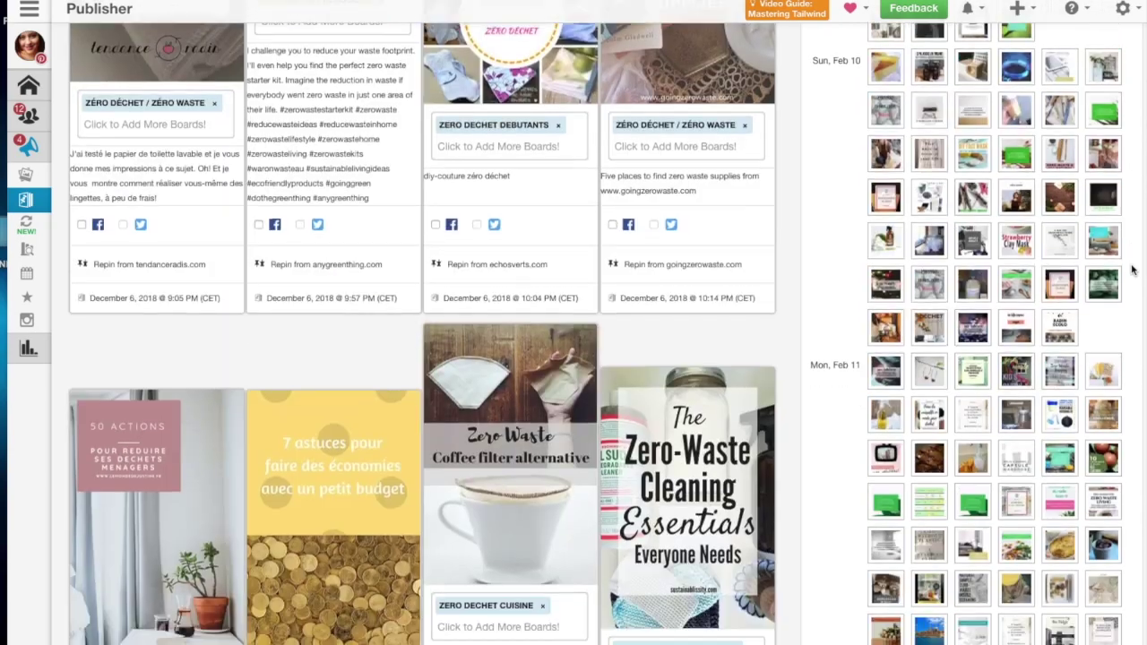
pyautogui.scroll(-12, 1131, 269)
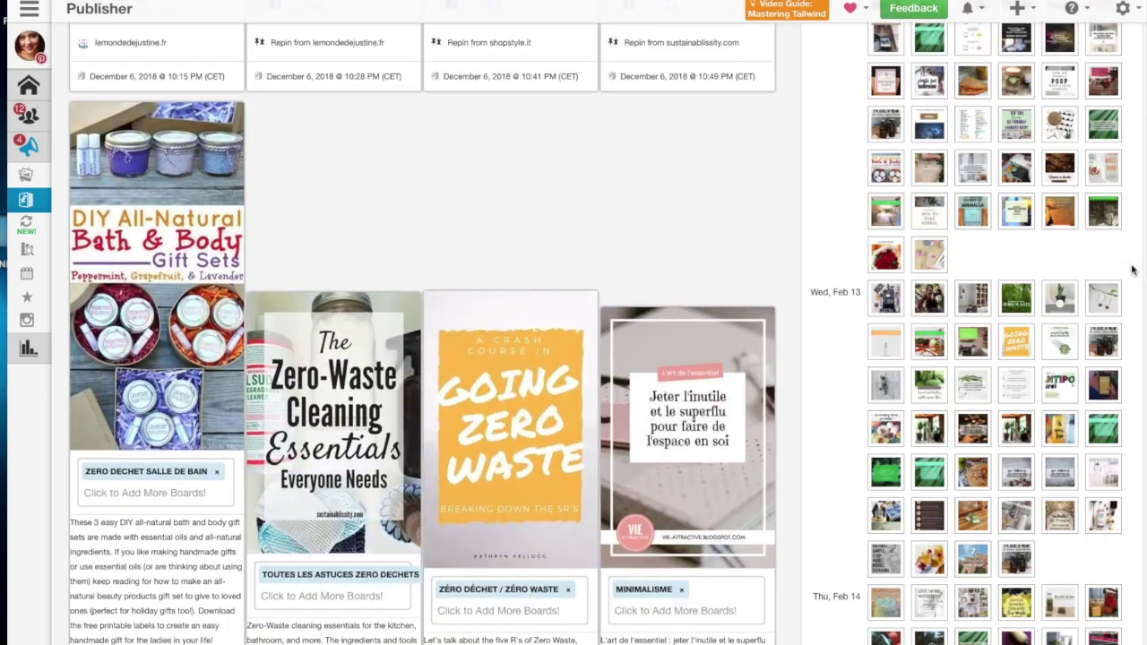
pyautogui.scroll(-12, 1131, 270)
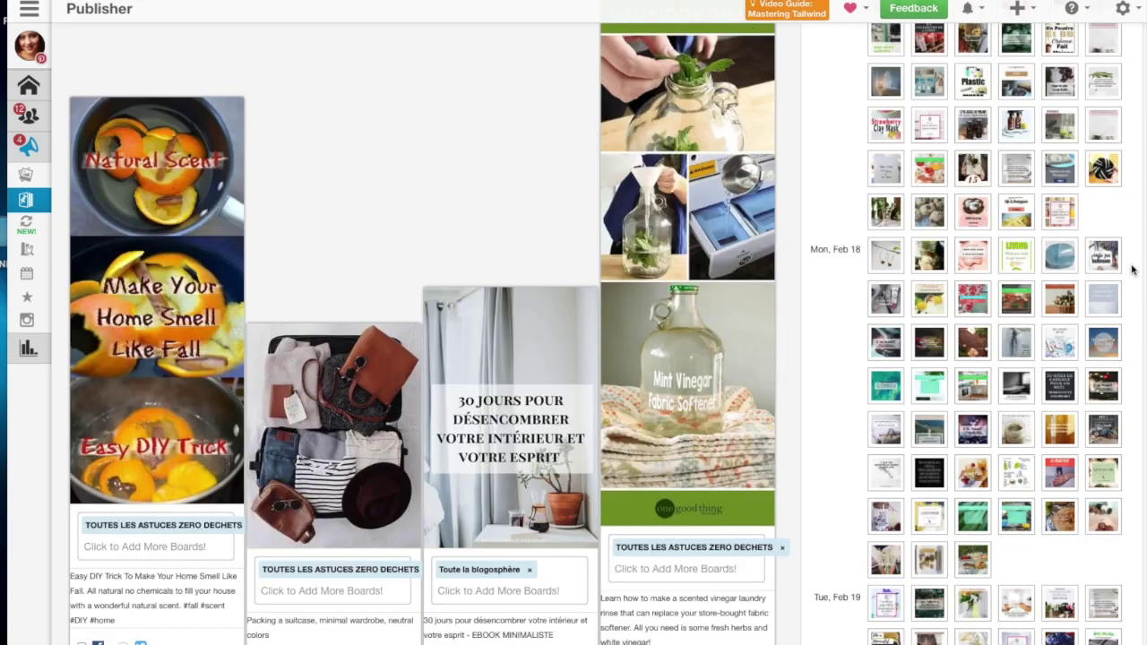
pyautogui.scroll(-2, 1131, 269)
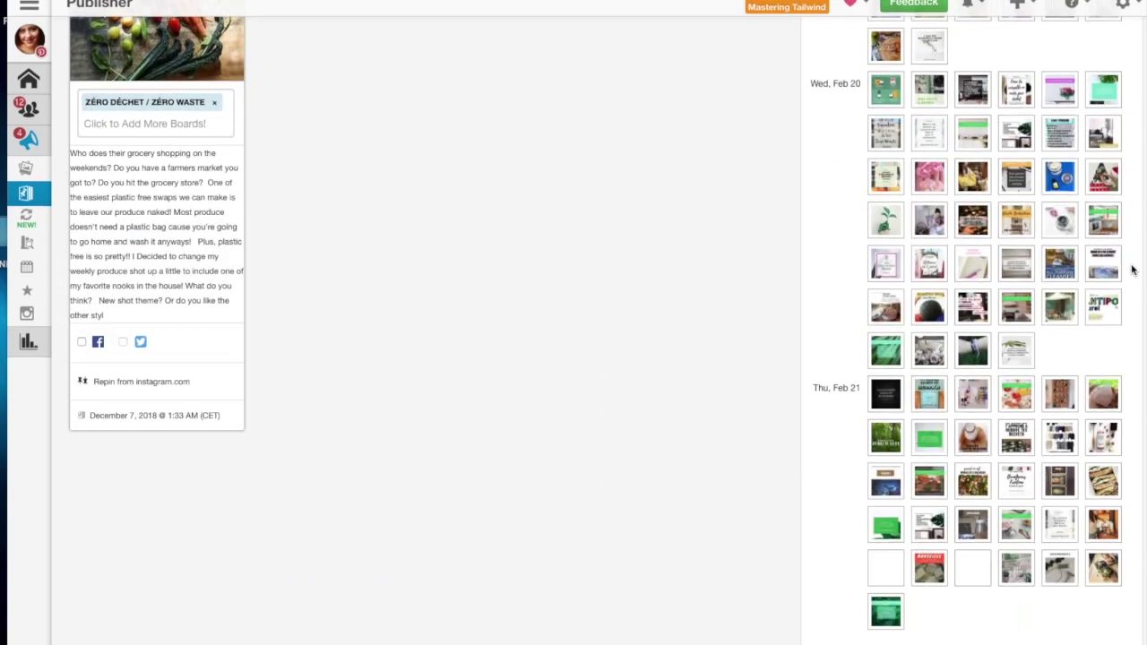
pyautogui.scroll(-10, 1131, 270)
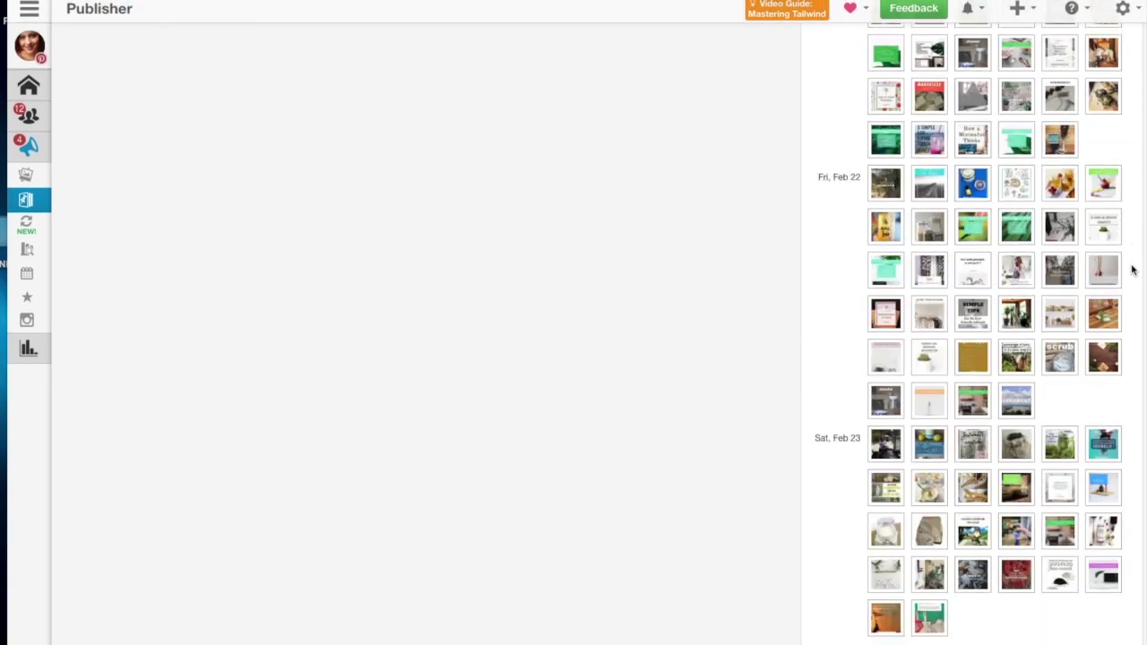
pyautogui.scroll(-10, 1131, 270)
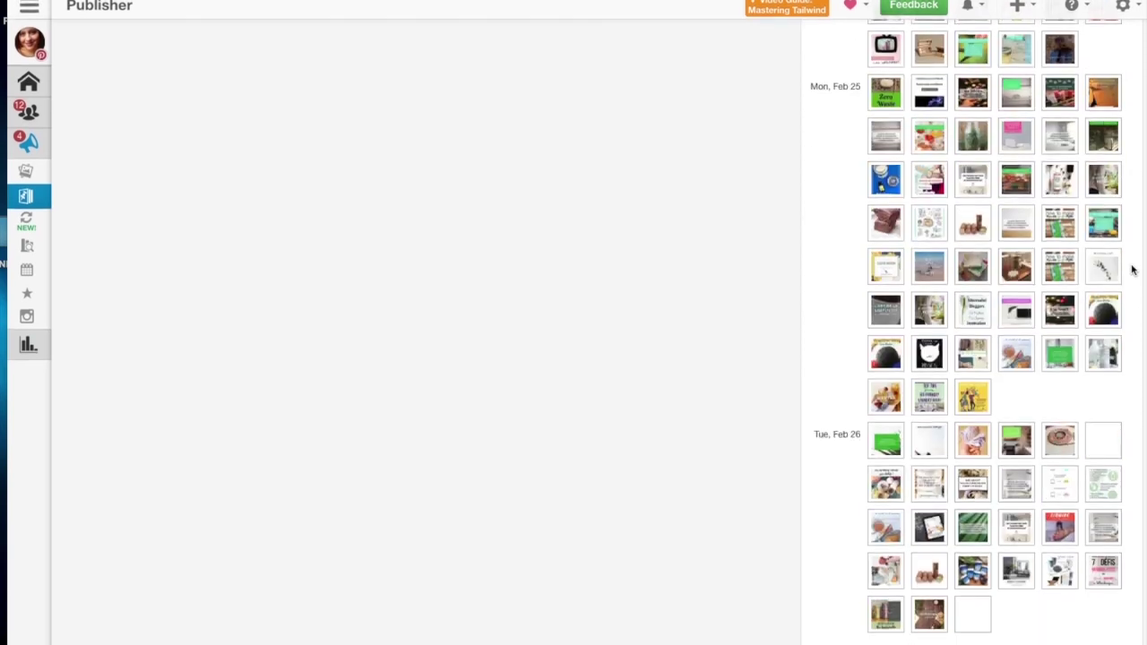
pyautogui.scroll(-15, 1132, 269)
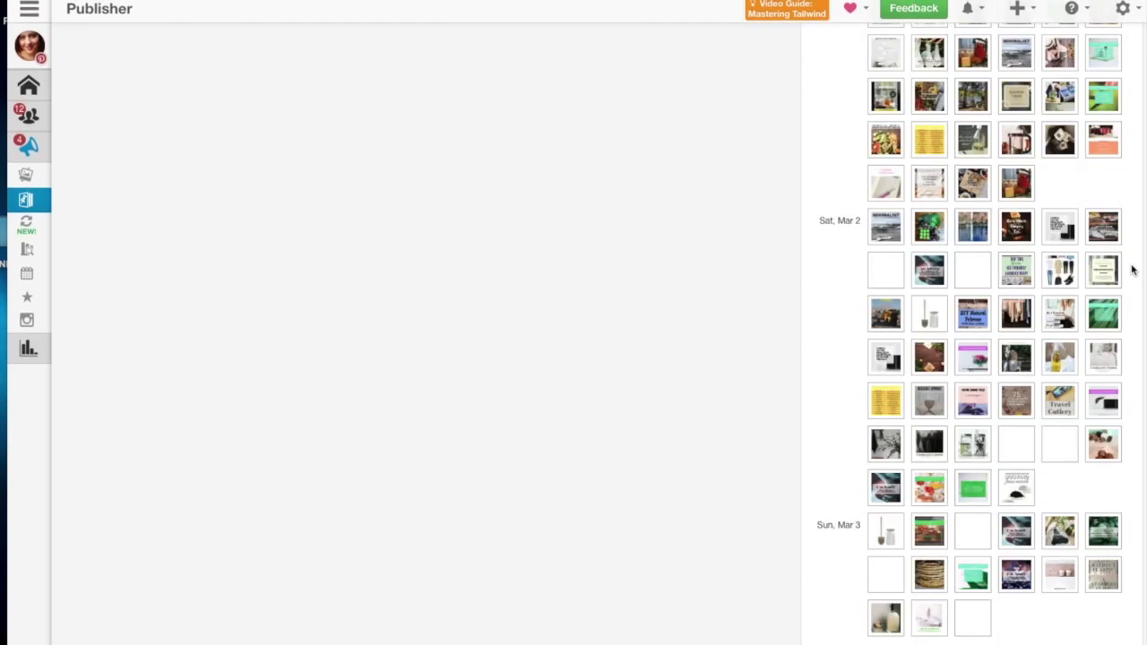
pyautogui.scroll(-9, 1131, 270)
pyautogui.scroll(6, 1131, 270)
pyautogui.scroll(1, 1132, 270)
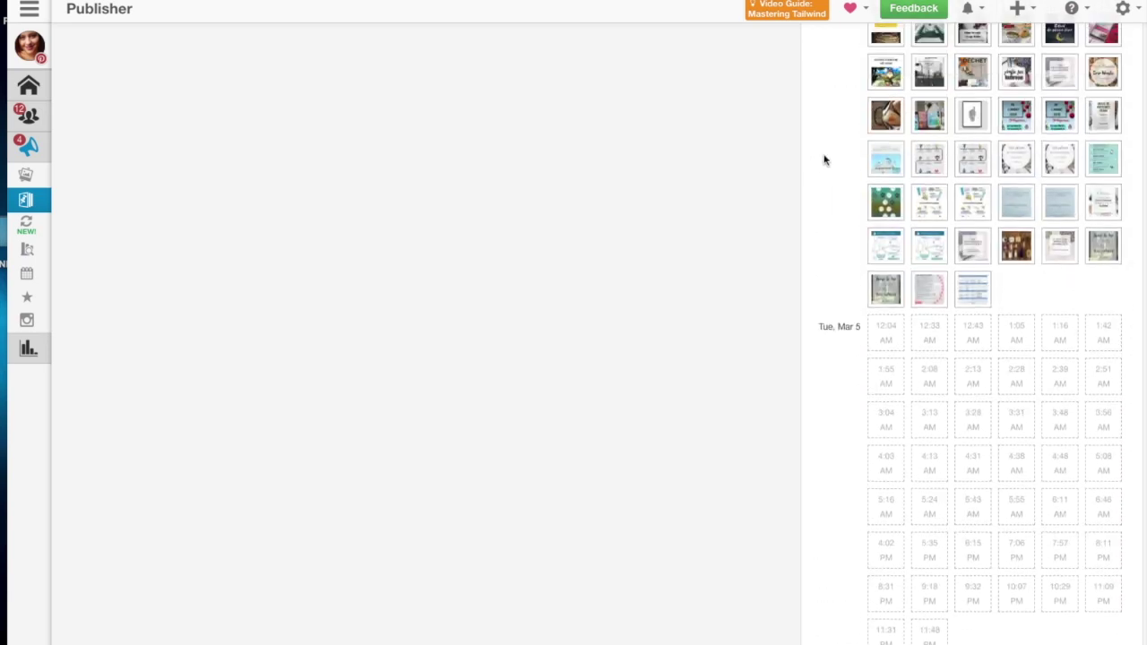
# Step: Shuffle the queue of scheduled pins and look over their new order in the schedule
pyautogui.scroll(3, 1072, 283)
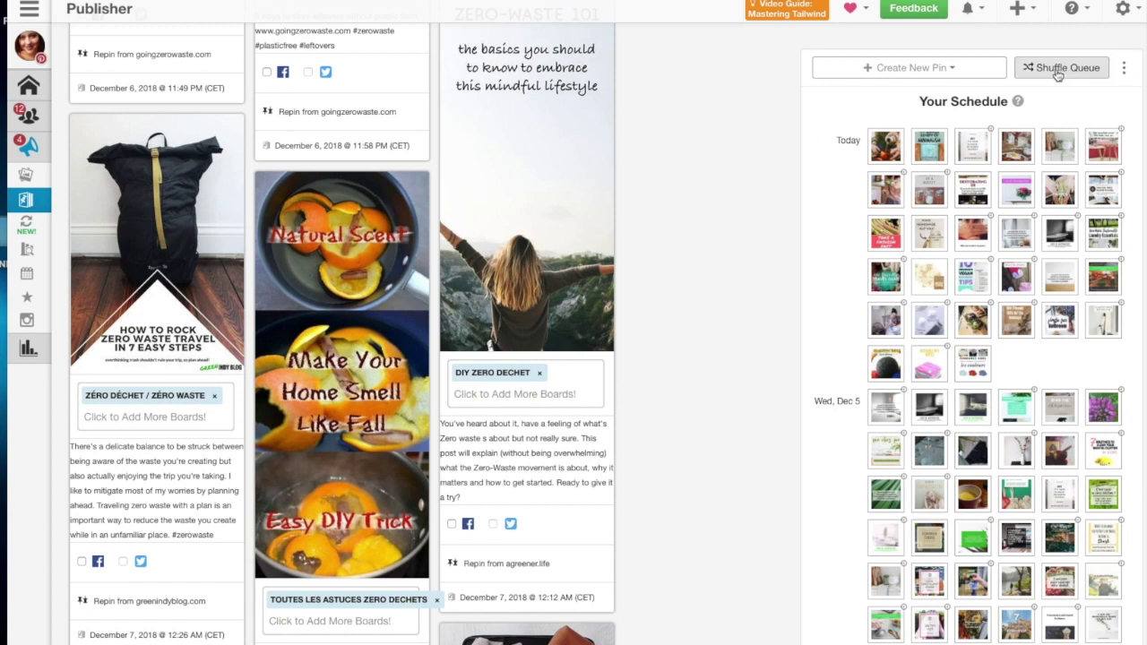
pyautogui.click(1092, 75)
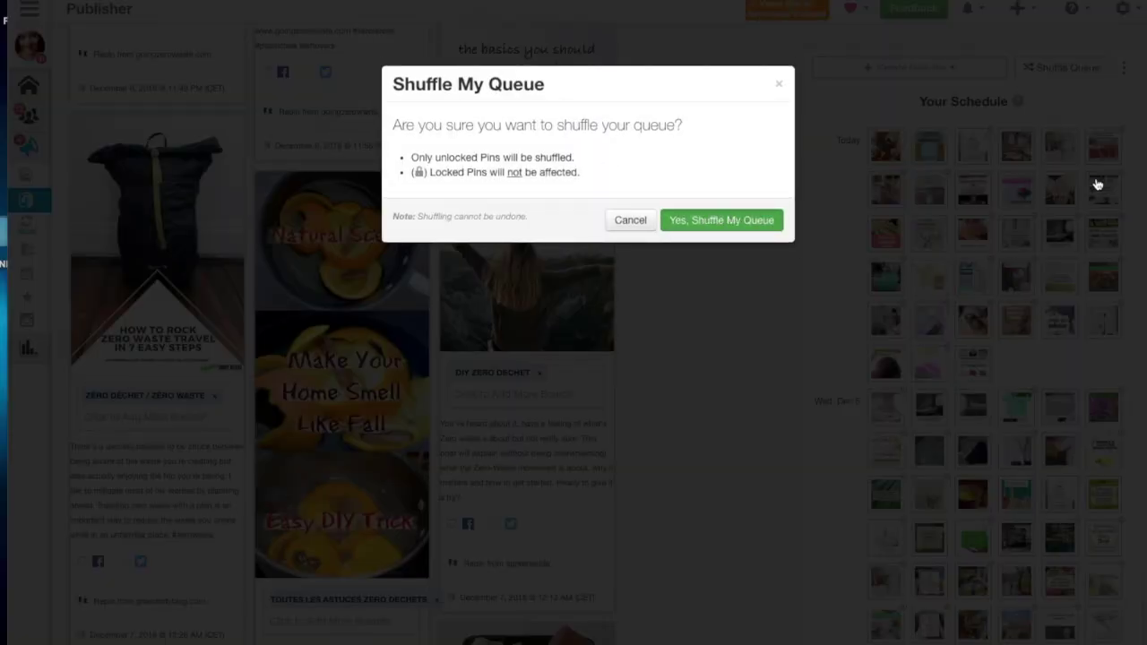
pyautogui.click(687, 224)
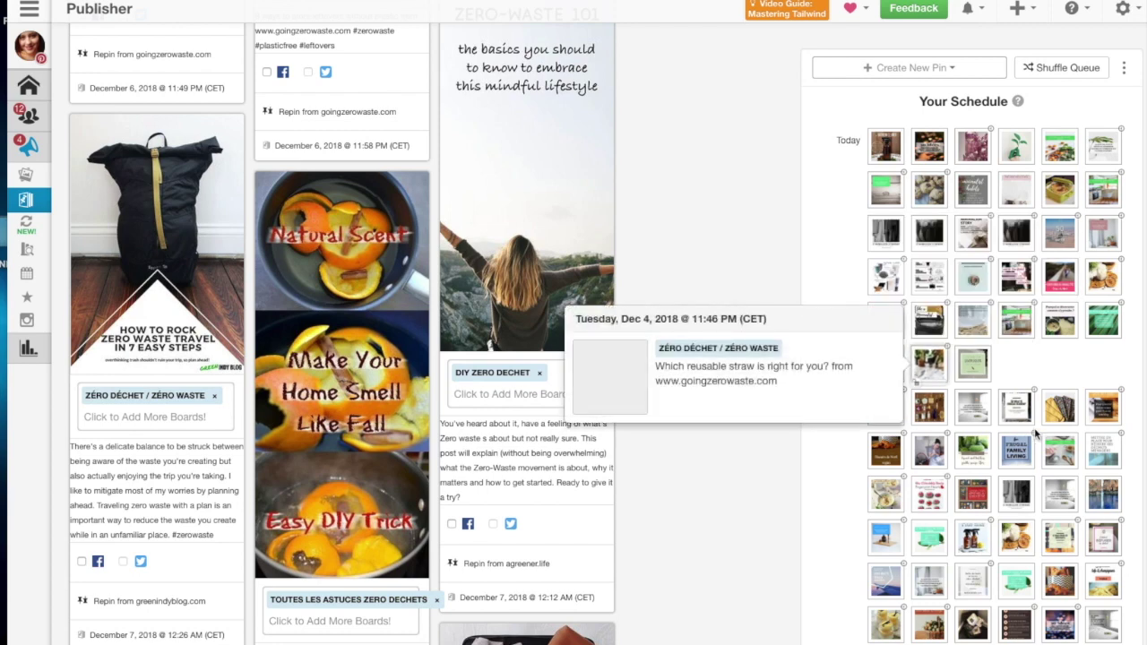
pyautogui.scroll(-3, 1037, 433)
pyautogui.scroll(-3, 1036, 433)
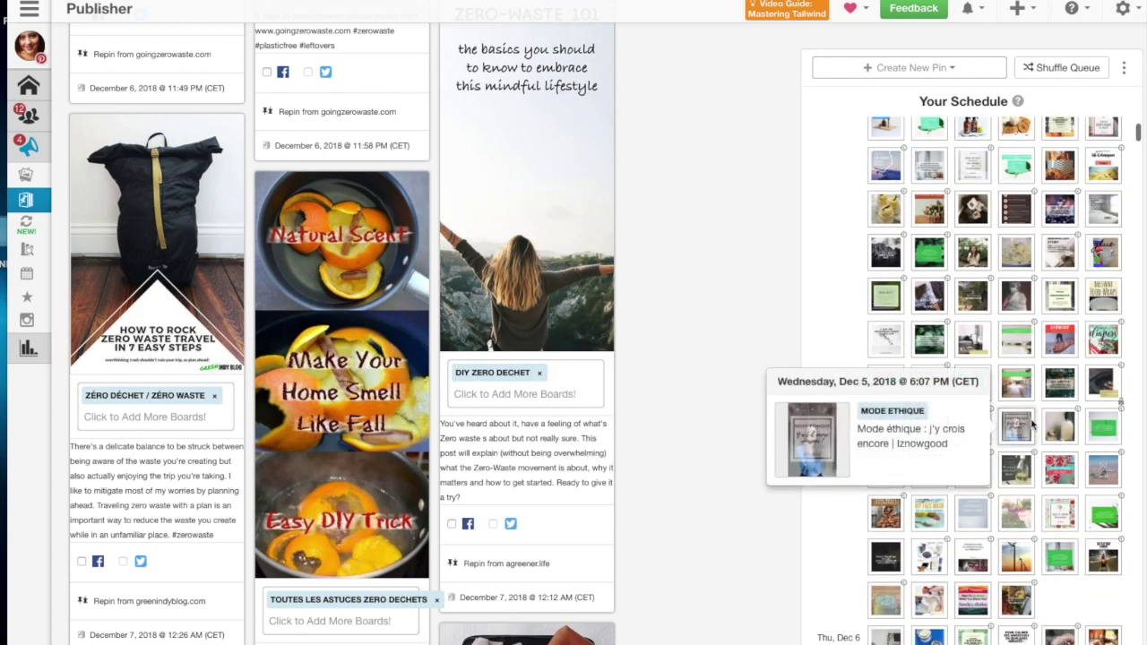
pyautogui.scroll(-3, 1032, 426)
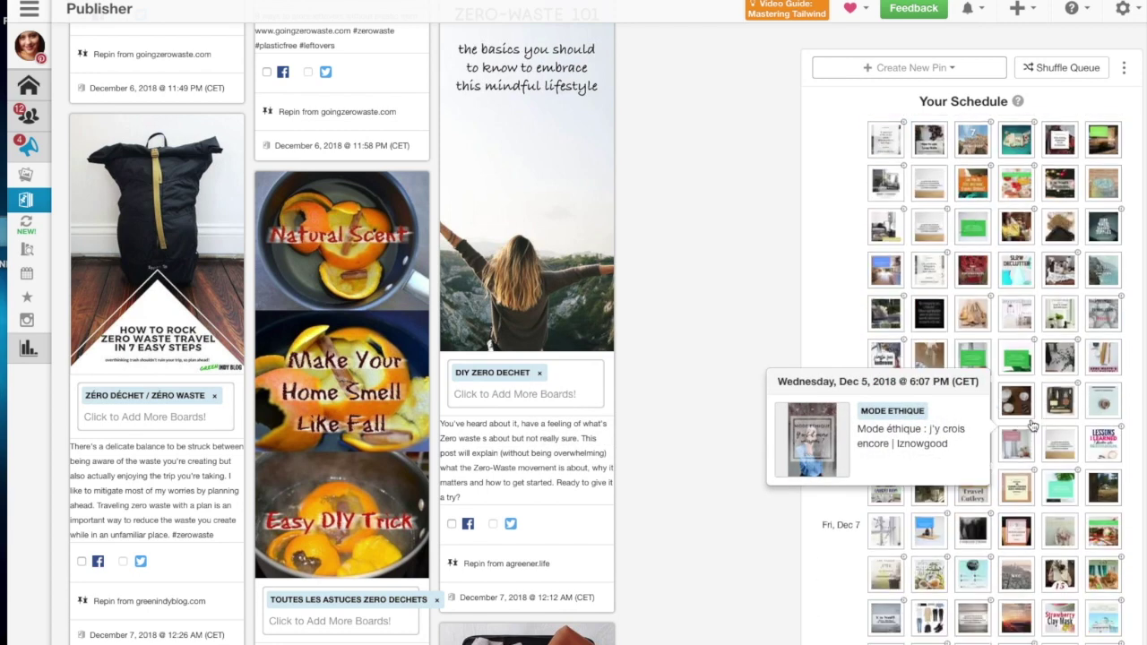
pyautogui.scroll(-5, 1032, 426)
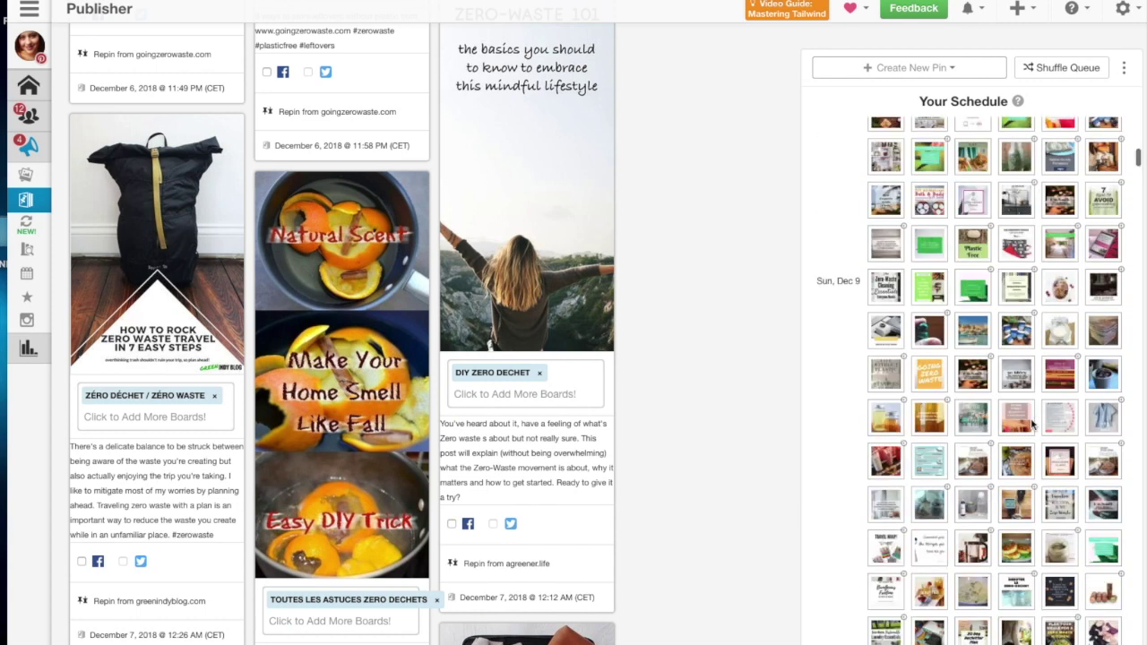
pyautogui.scroll(-4, 1032, 427)
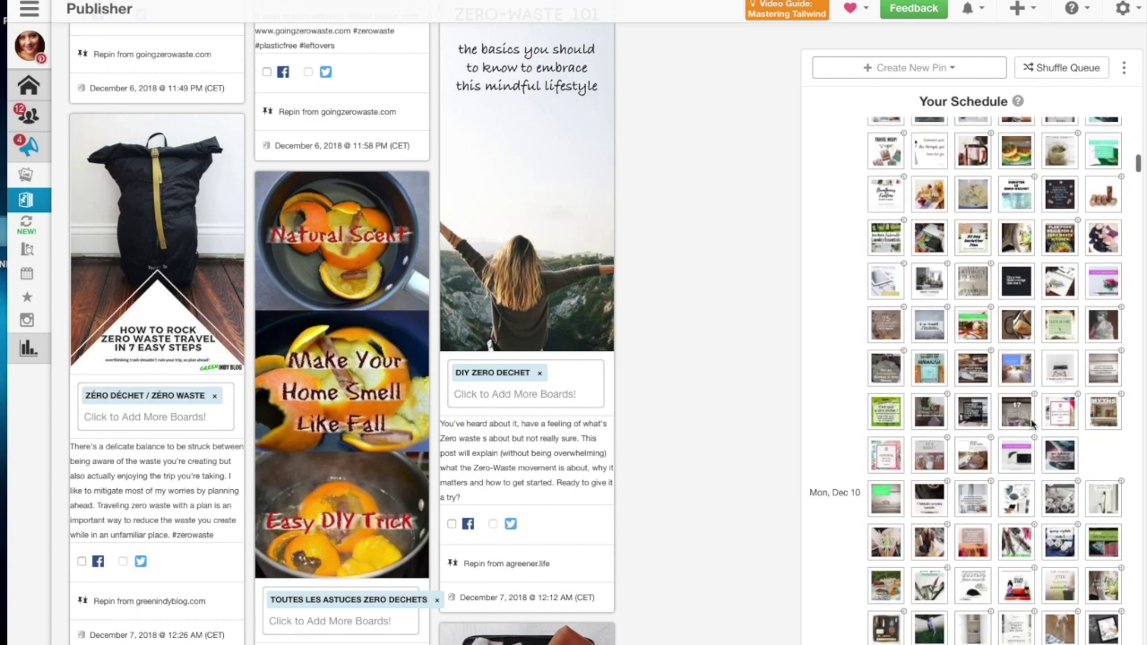
# Step: Create a new pin by uploading the "canva votre meilleur…ent.png" image from the Téléchargements folder
pyautogui.scroll(-5, 1032, 426)
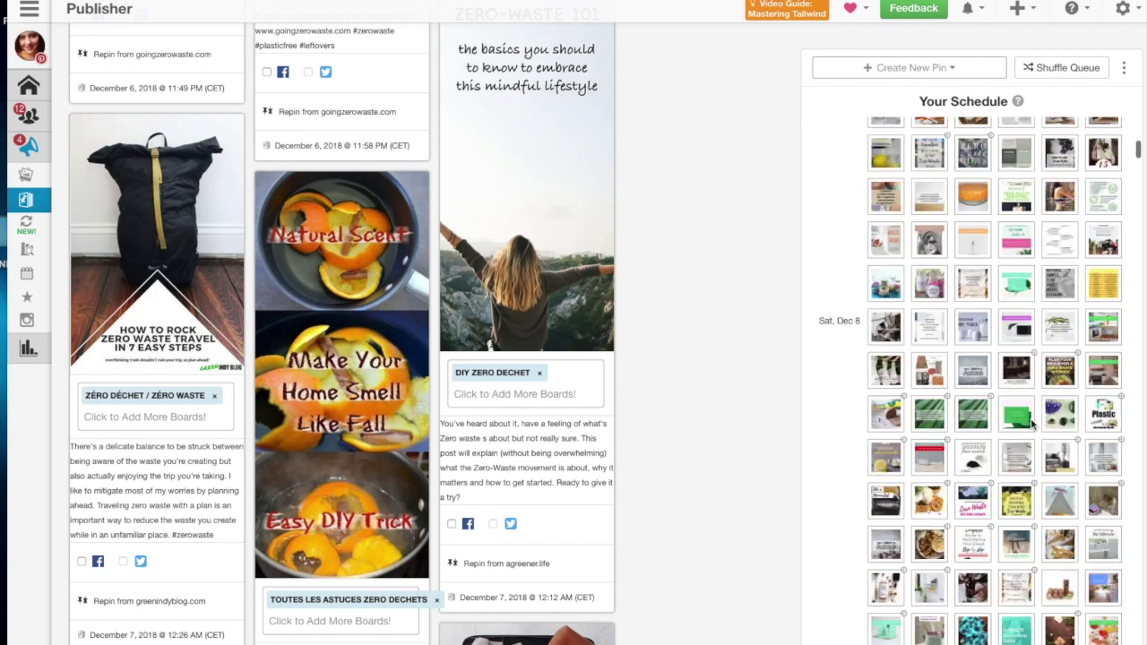
pyautogui.scroll(4, 1032, 426)
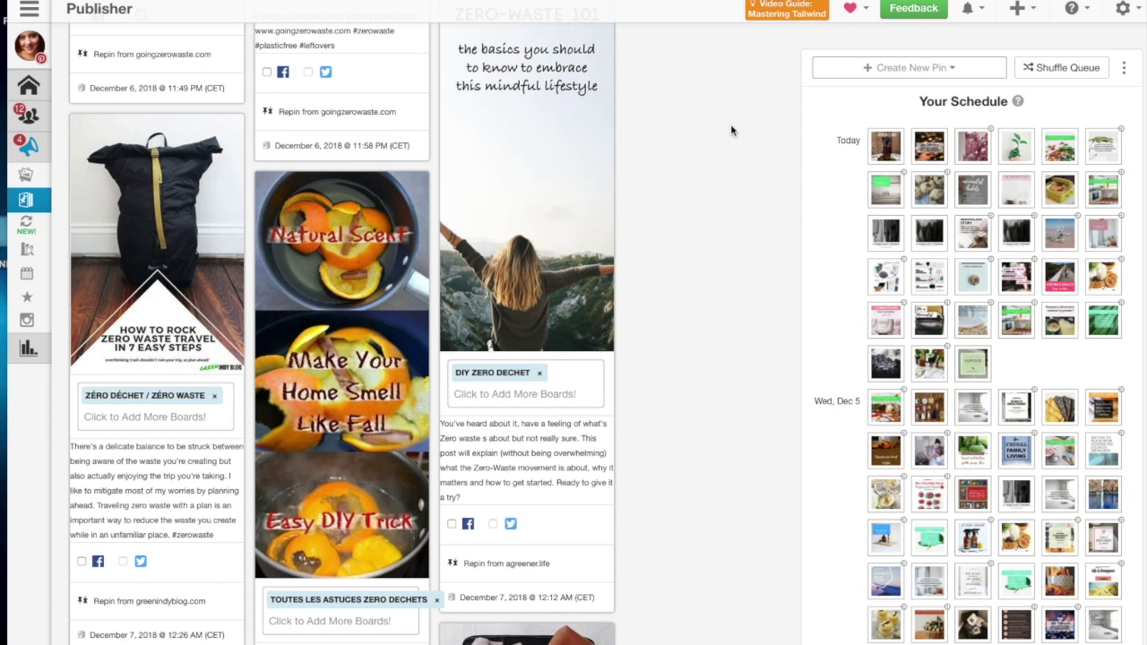
pyautogui.click(949, 70)
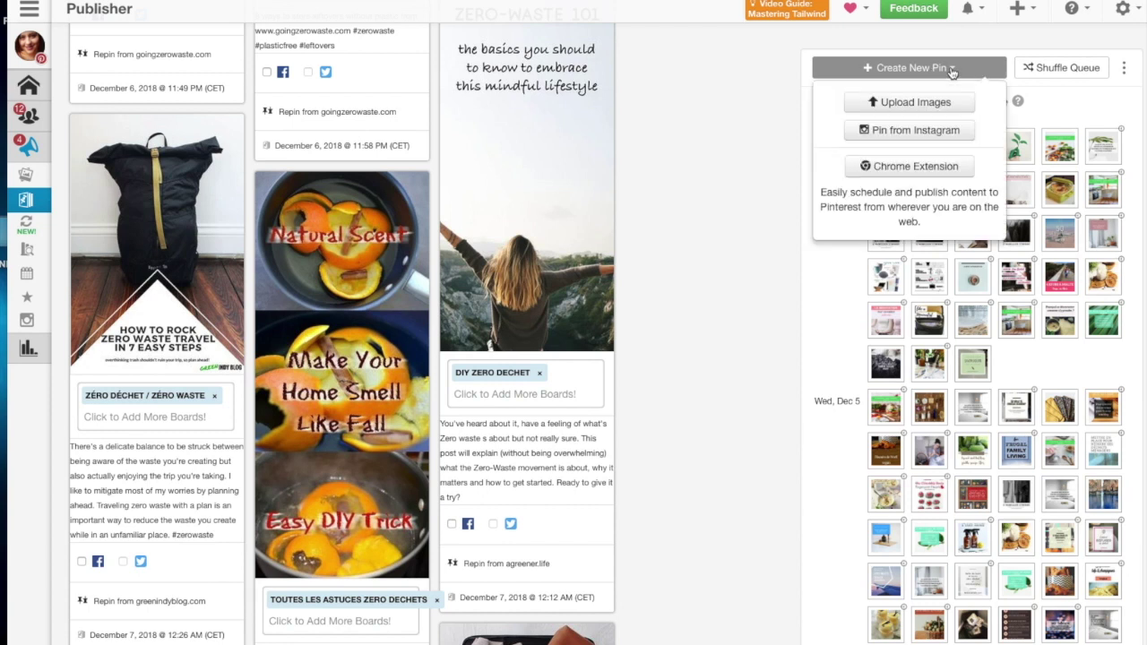
pyautogui.click(933, 105)
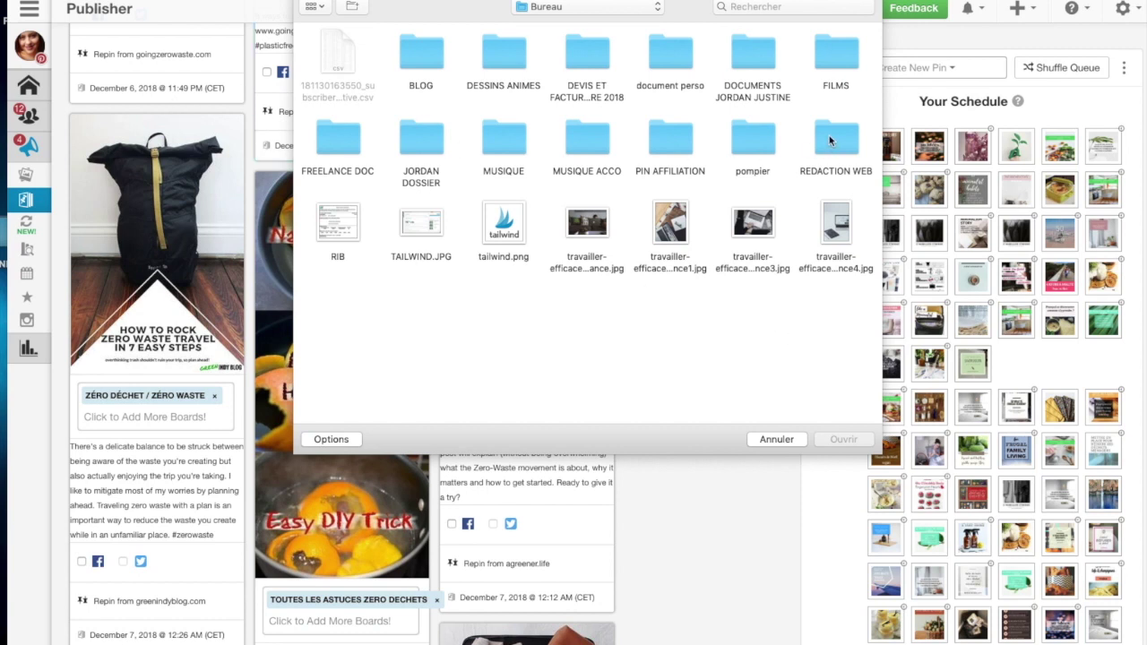
pyautogui.click(570, 10)
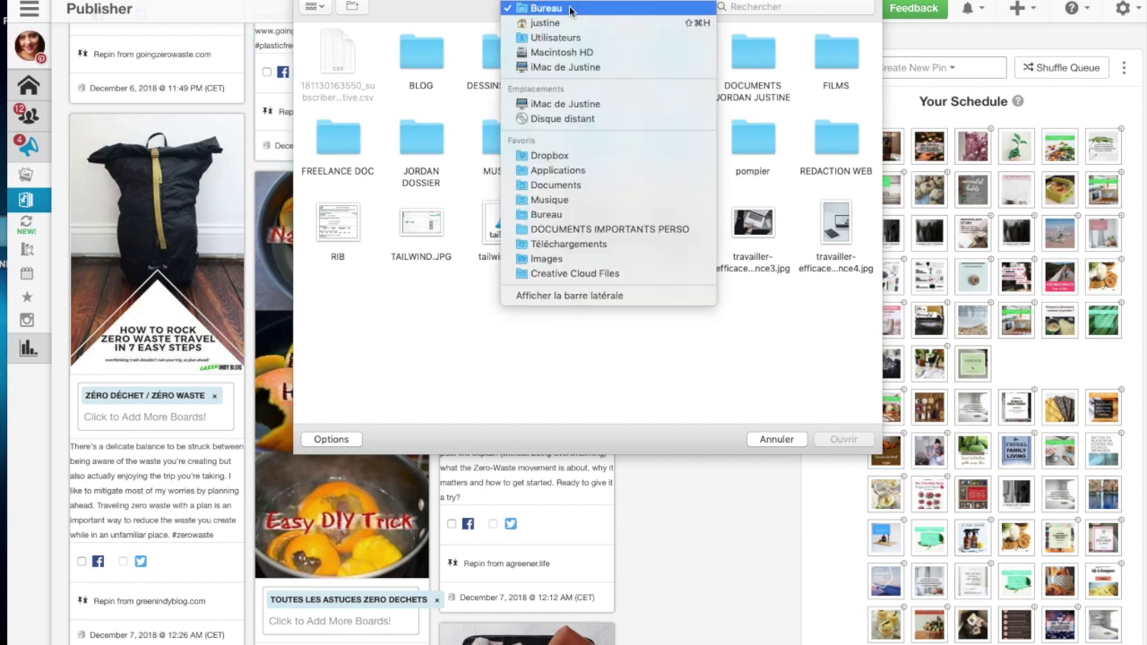
pyautogui.click(599, 246)
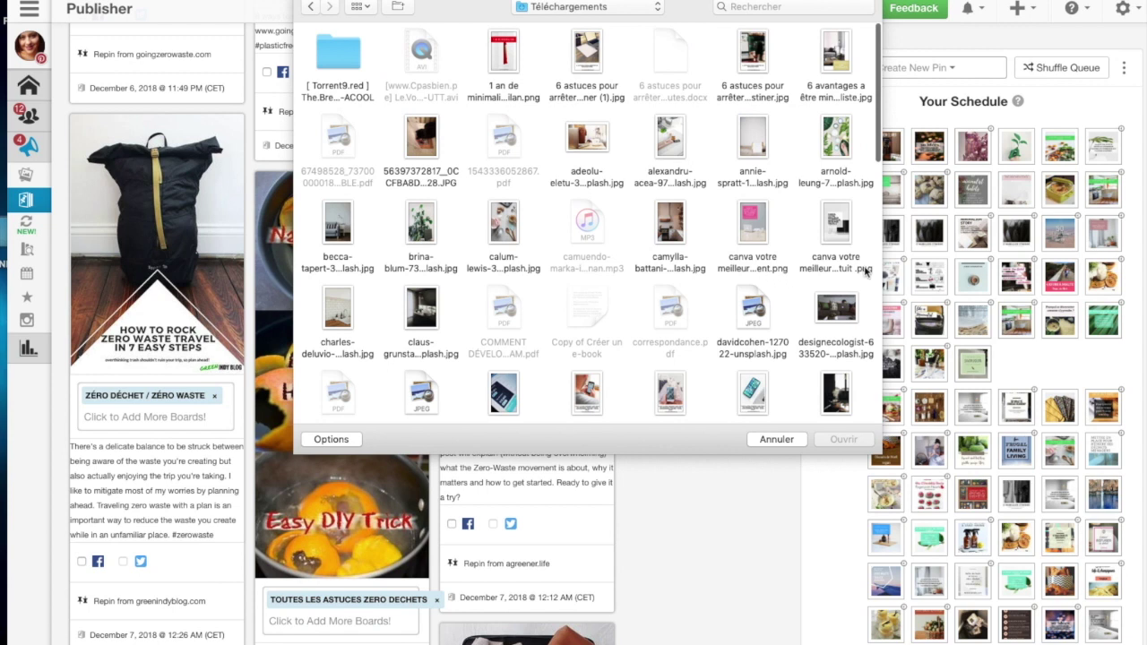
pyautogui.click(753, 228)
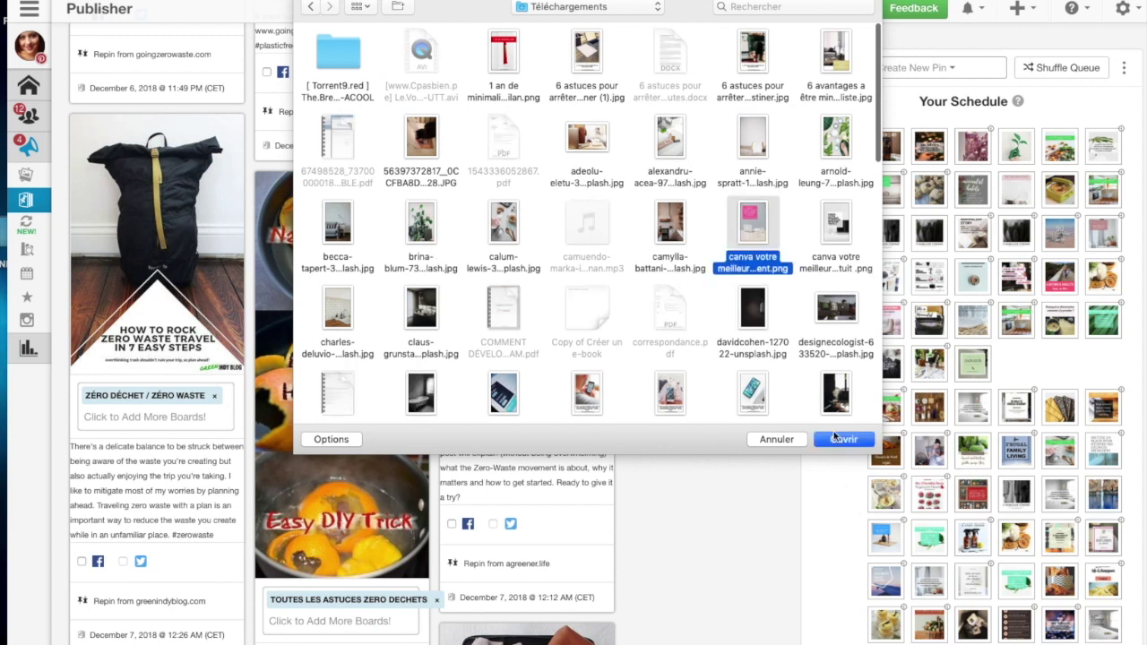
pyautogui.press('Return')
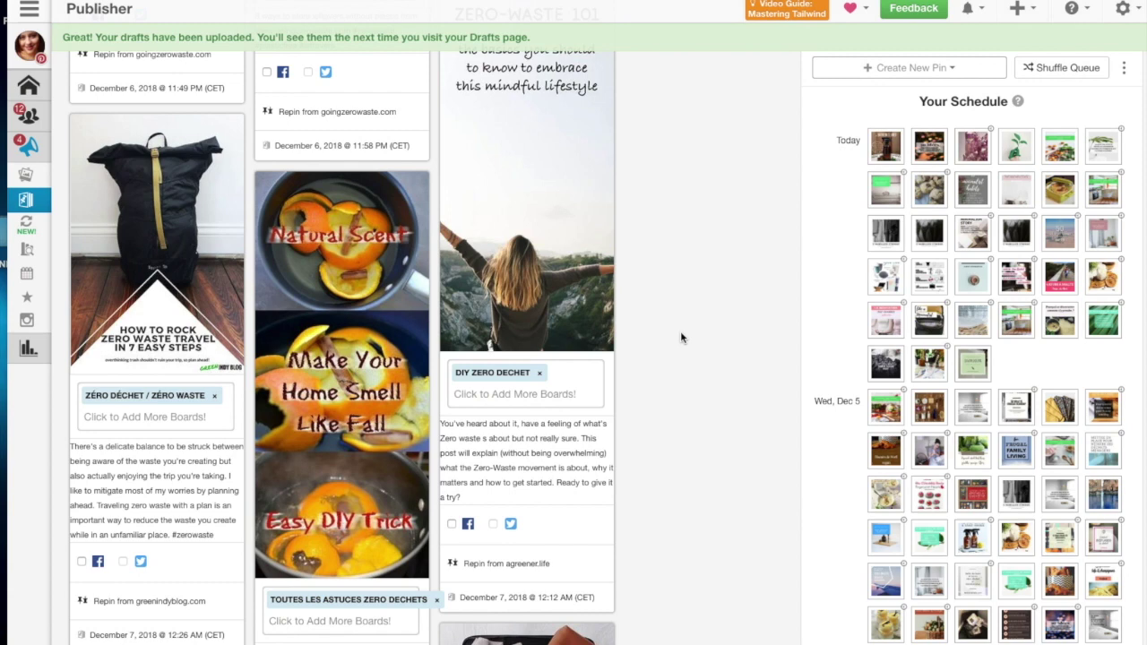
# Step: Open the drafts and bring the newly uploaded Canva pin into view
pyautogui.scroll(4, 680, 330)
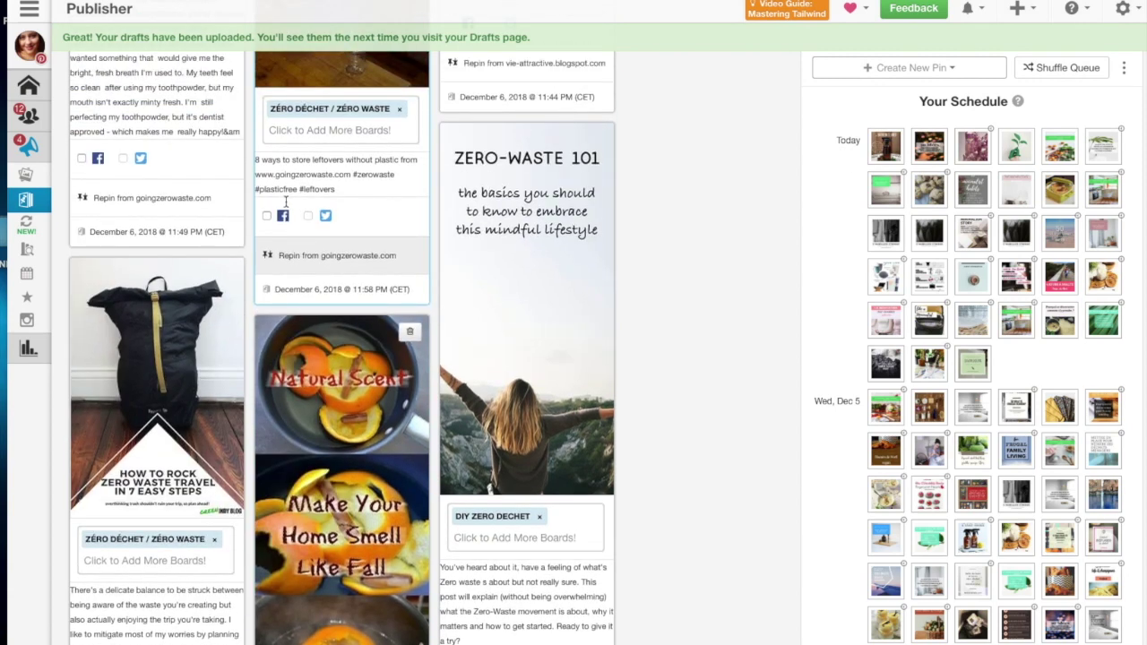
pyautogui.moveTo(39, 206)
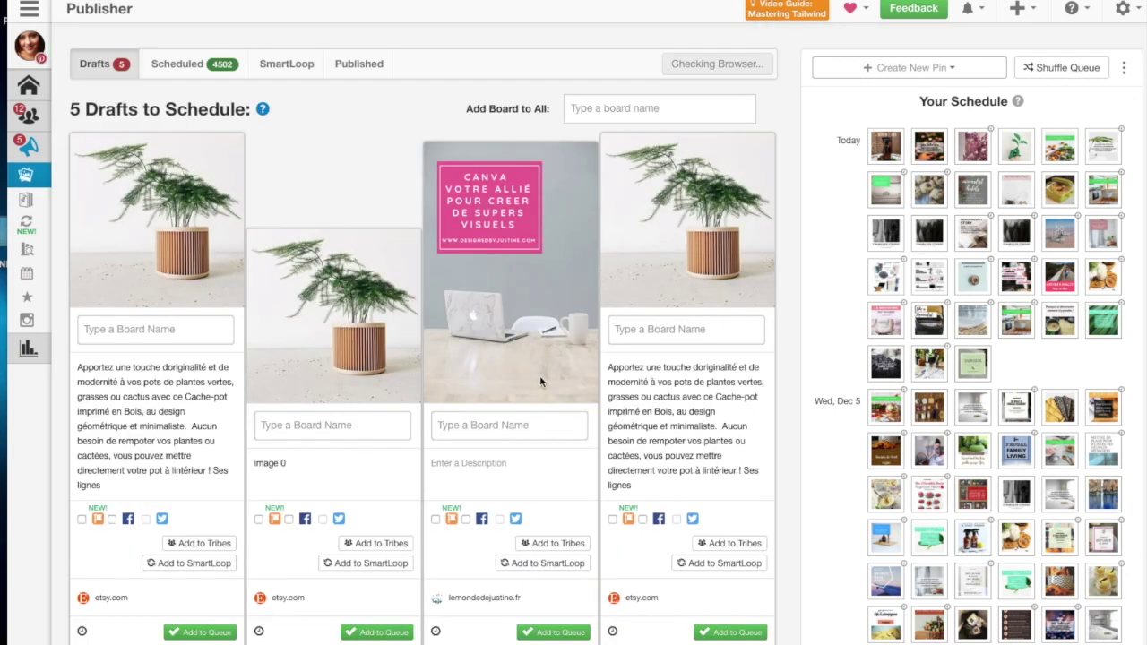
pyautogui.scroll(-1, 538, 455)
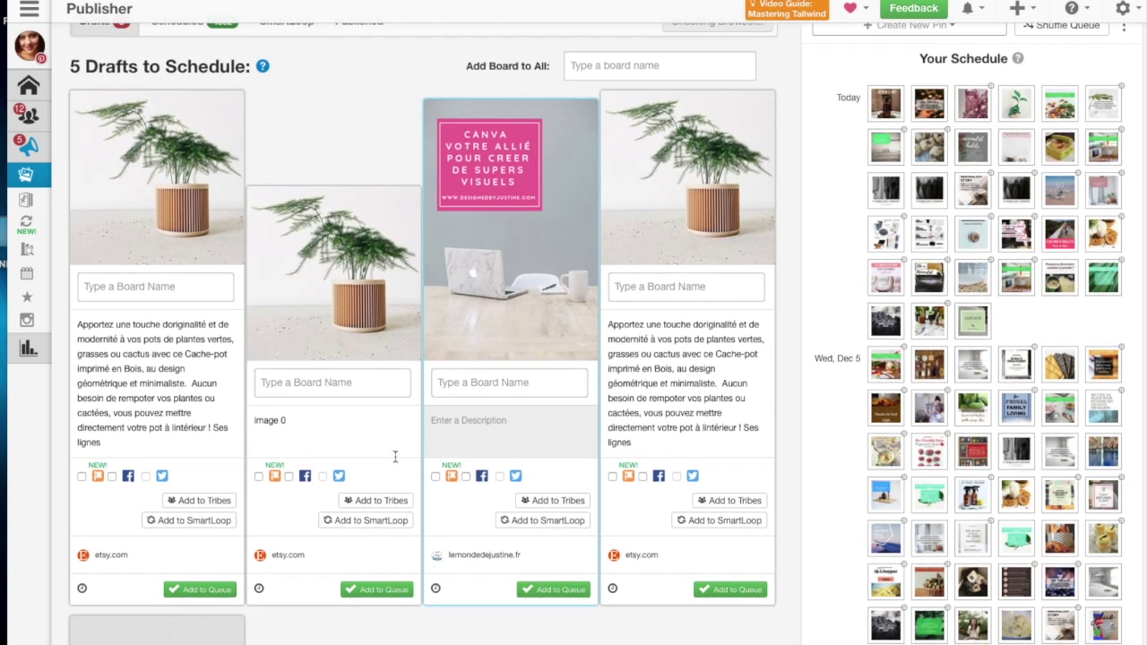
# Step: Inspect the Canva draft's source URL and the board lists available for it without changing either
pyautogui.tripleClick(484, 557)
pyautogui.click(506, 559)
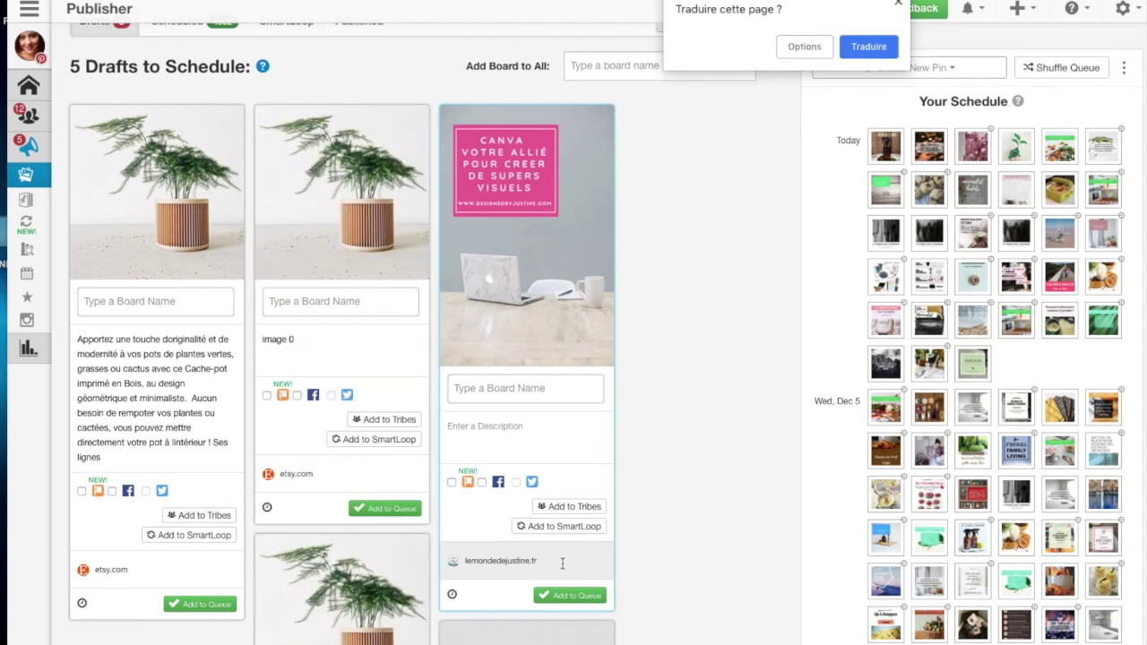
pyautogui.click(898, 2)
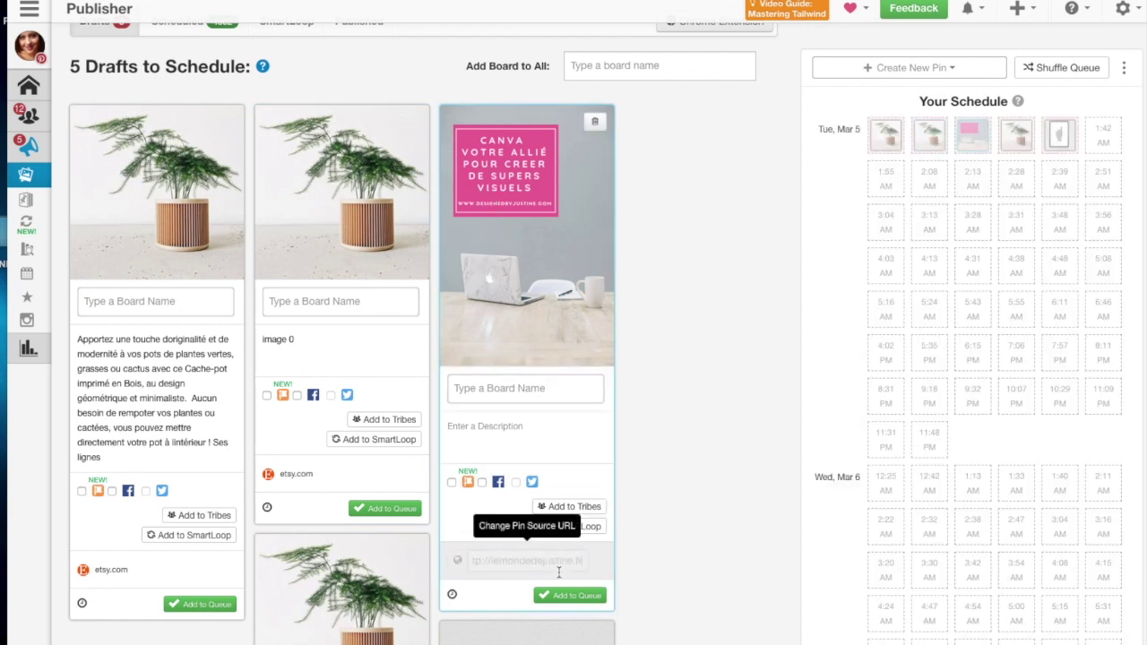
pyautogui.click(558, 567)
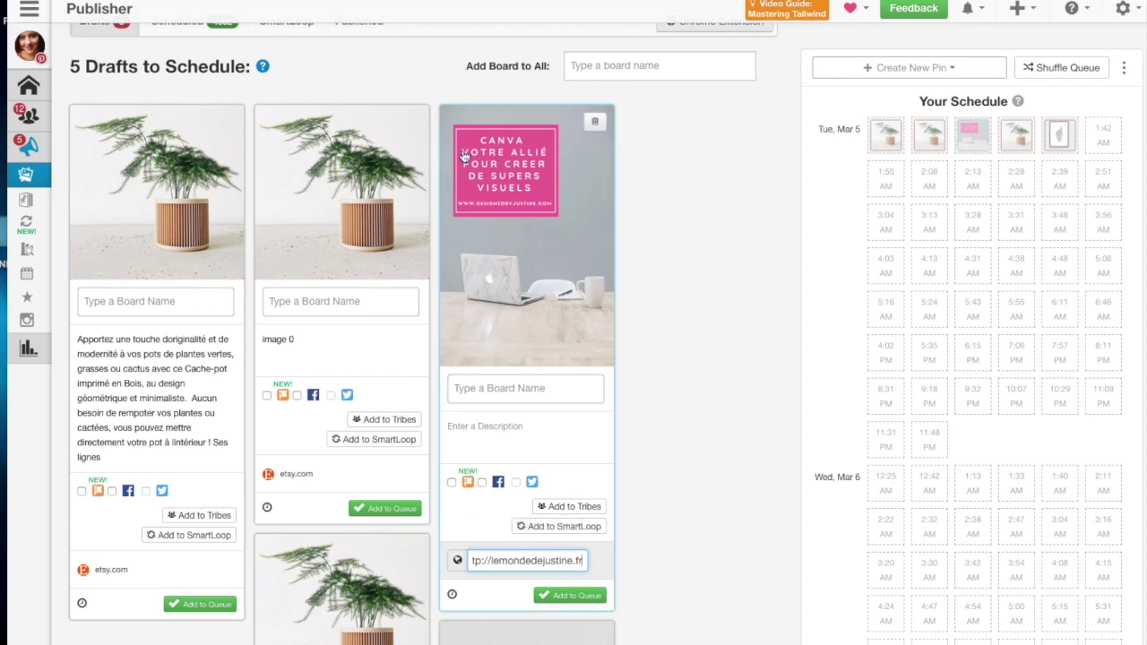
pyautogui.moveTo(580, 561); pyautogui.dragTo(461, 562)
pyautogui.click(665, 428)
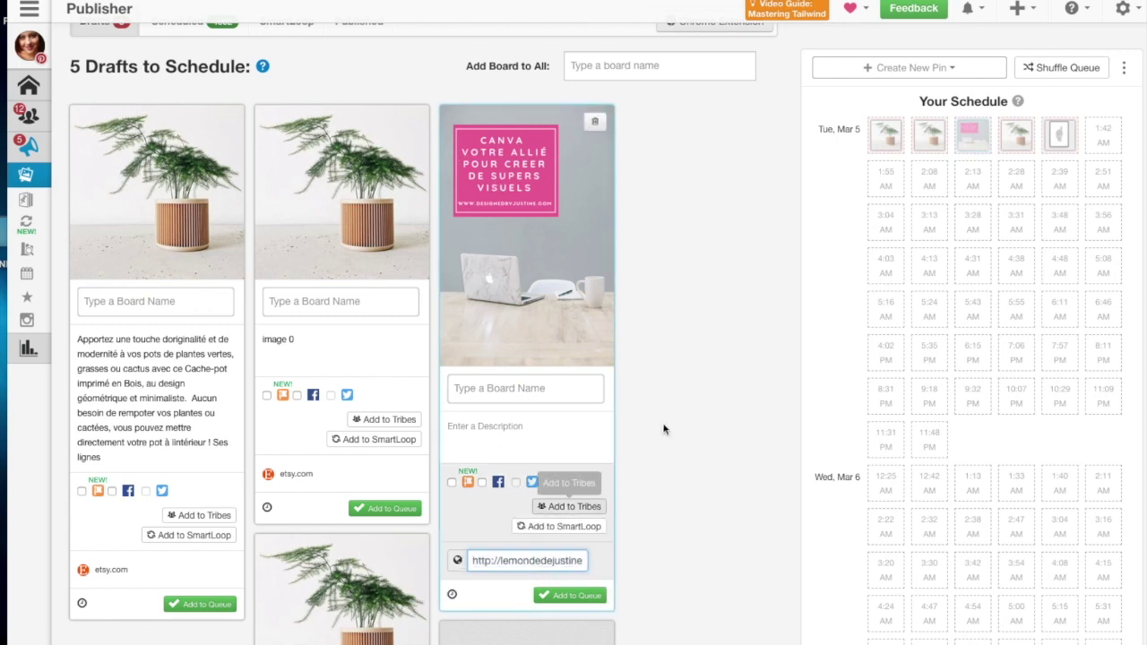
pyautogui.click(515, 399)
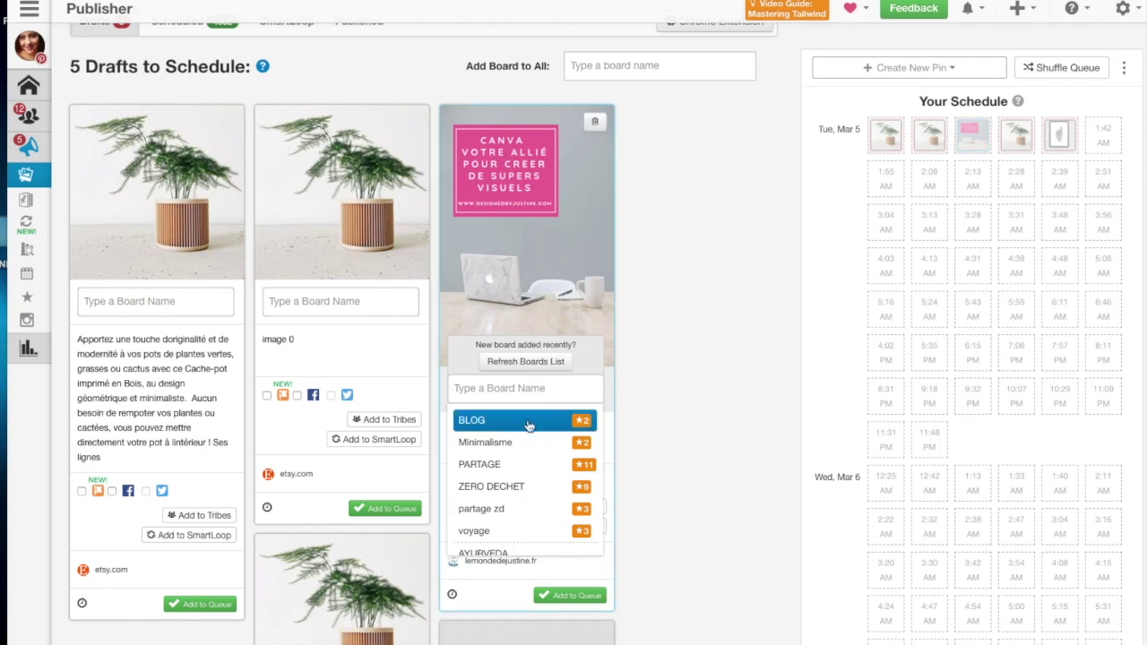
pyautogui.click(725, 389)
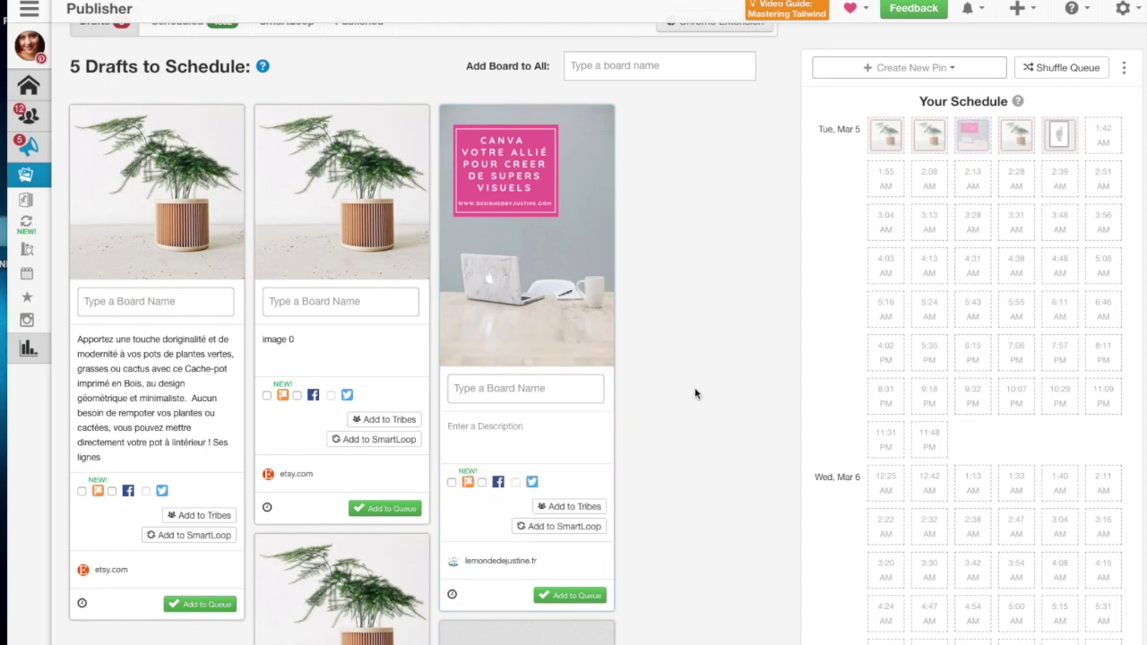
# Step: Describe the Canva draft as "Canva votre outil indispensable pour créer des super visuels pour vos réseaux sociaux. #socialmedia"
pyautogui.click(454, 430)
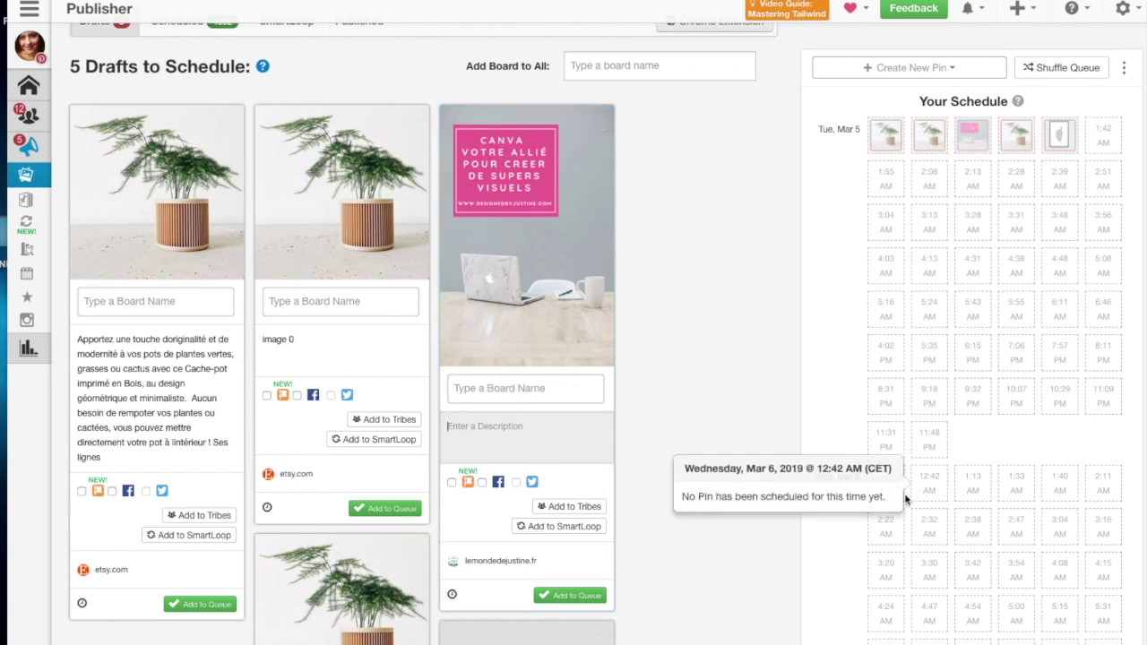
pyautogui.write('CANV')
pyautogui.press('BackSpace')
pyautogui.press('BackSpace')
pyautogui.press('BackSpace')
pyautogui.write('nva votre outil p')
pyautogui.press('BackSpace')
pyautogui.write('indispensable pour cré')
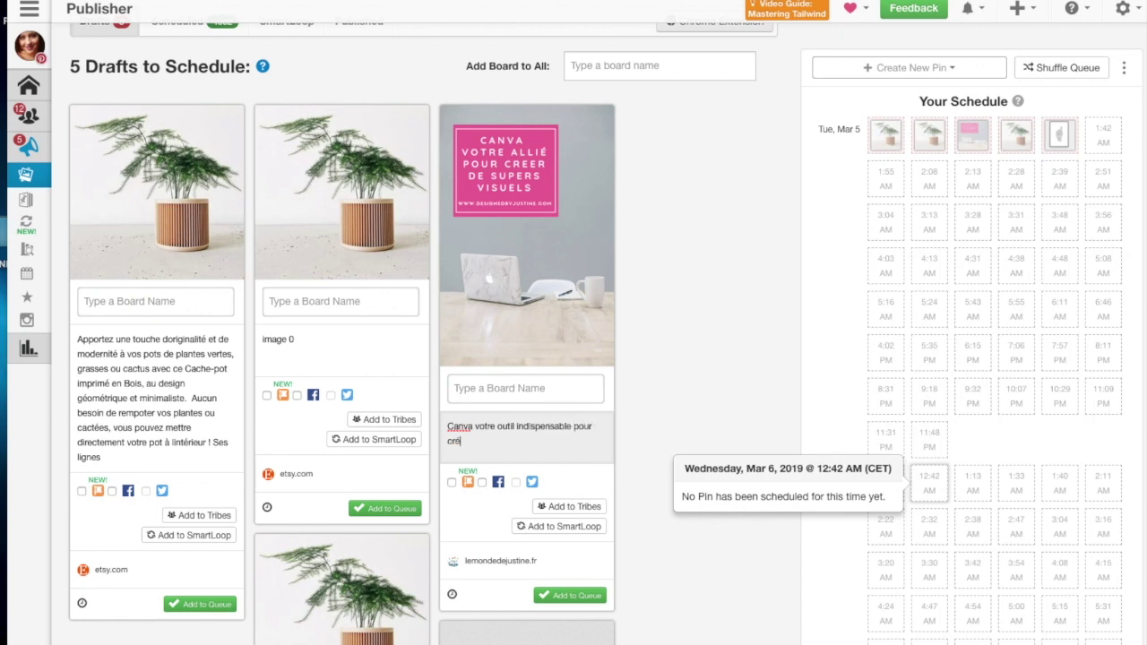
pyautogui.write('er des supers . ')
pyautogui.write(' pour vos réseaux sociaux. #')
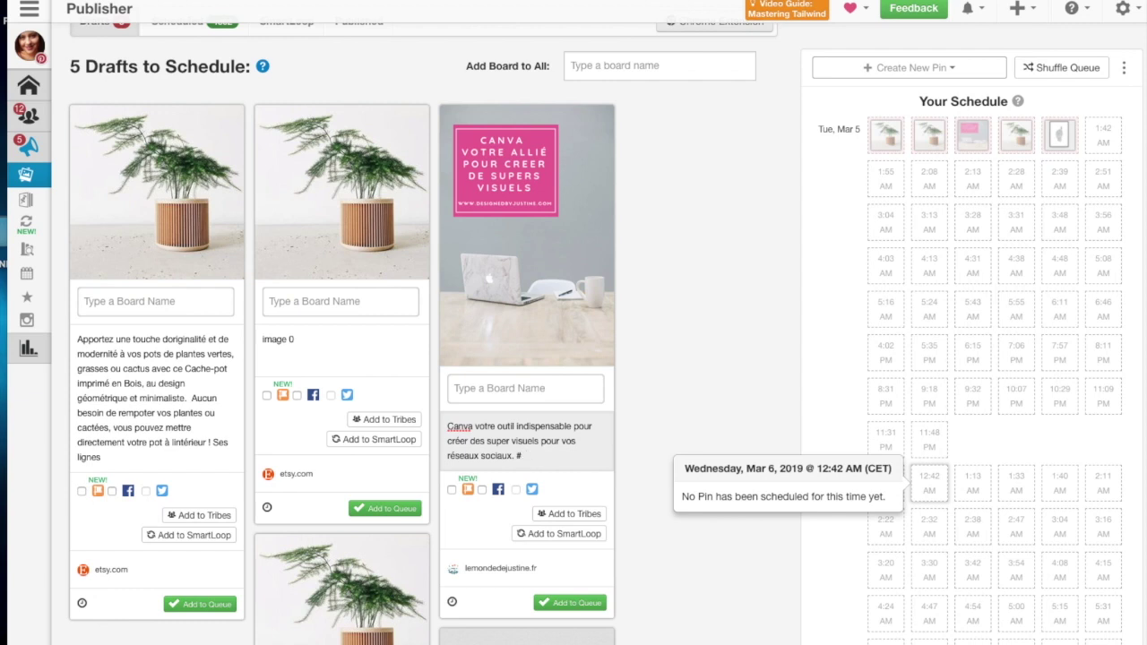
pyautogui.write('socialmei')
pyautogui.click(503, 391)
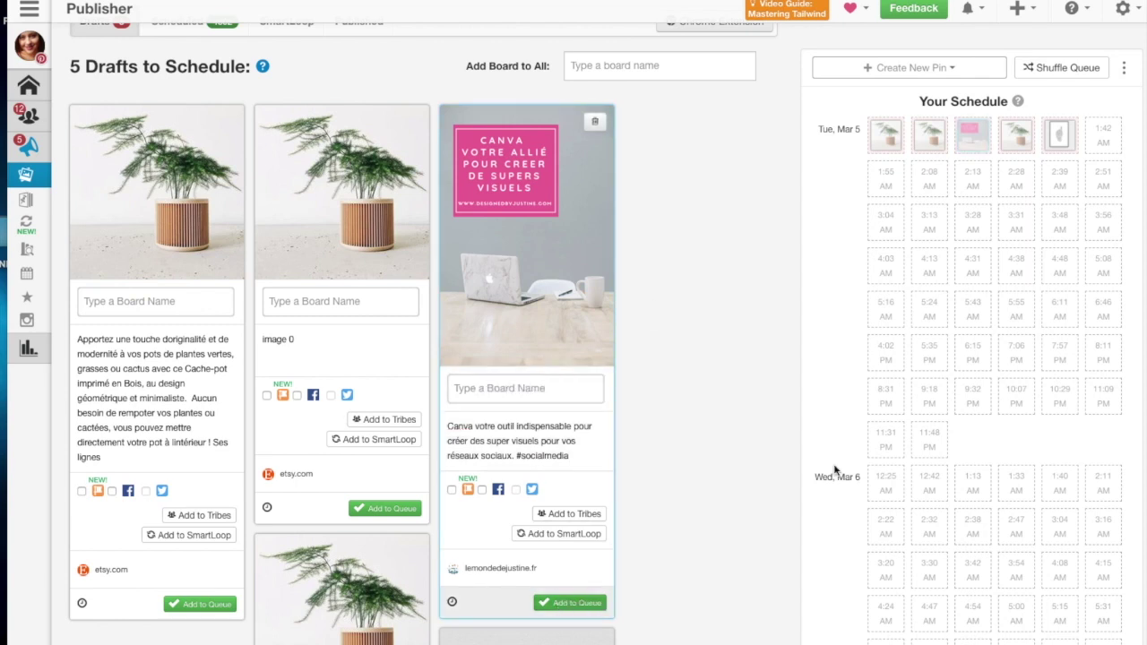
# Step: Look over the scheduled pins that precede the drafts' slots on Tuesday, March 5, and return to the start of the drafts
pyautogui.scroll(1, 889, 164)
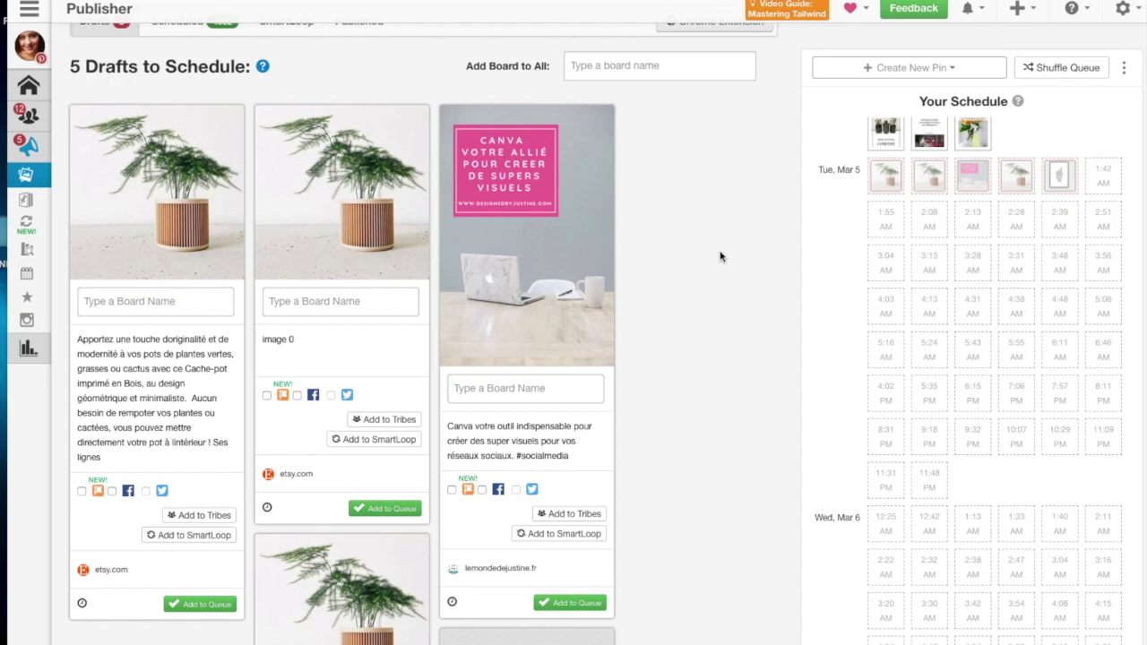
pyautogui.scroll(3, 885, 287)
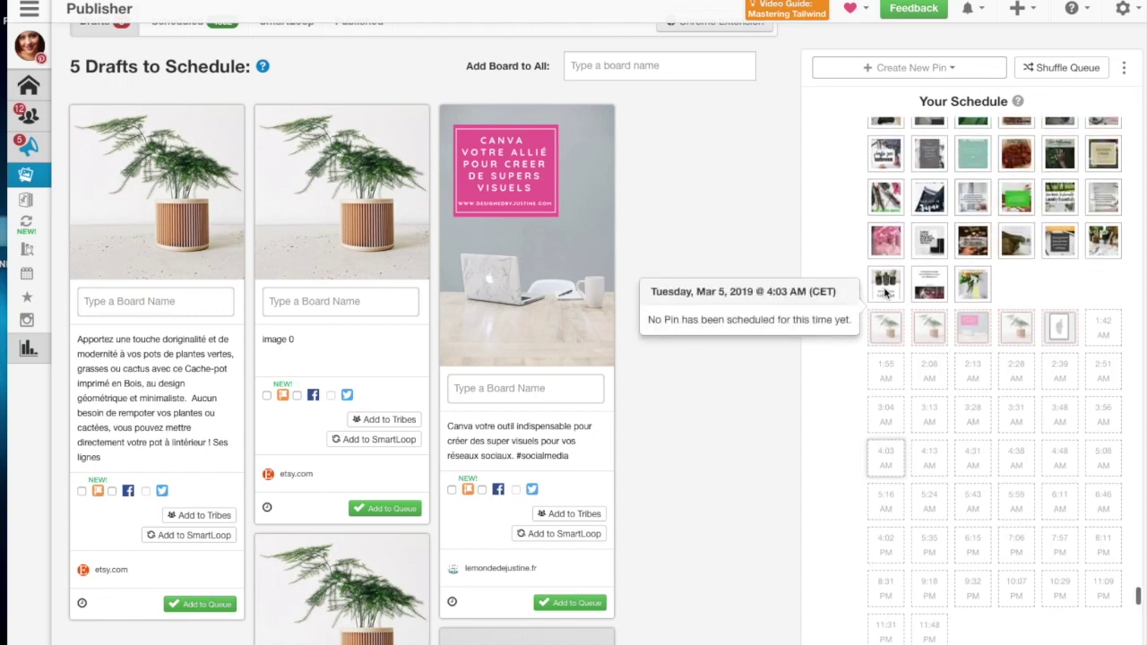
pyautogui.scroll(5, 842, 281)
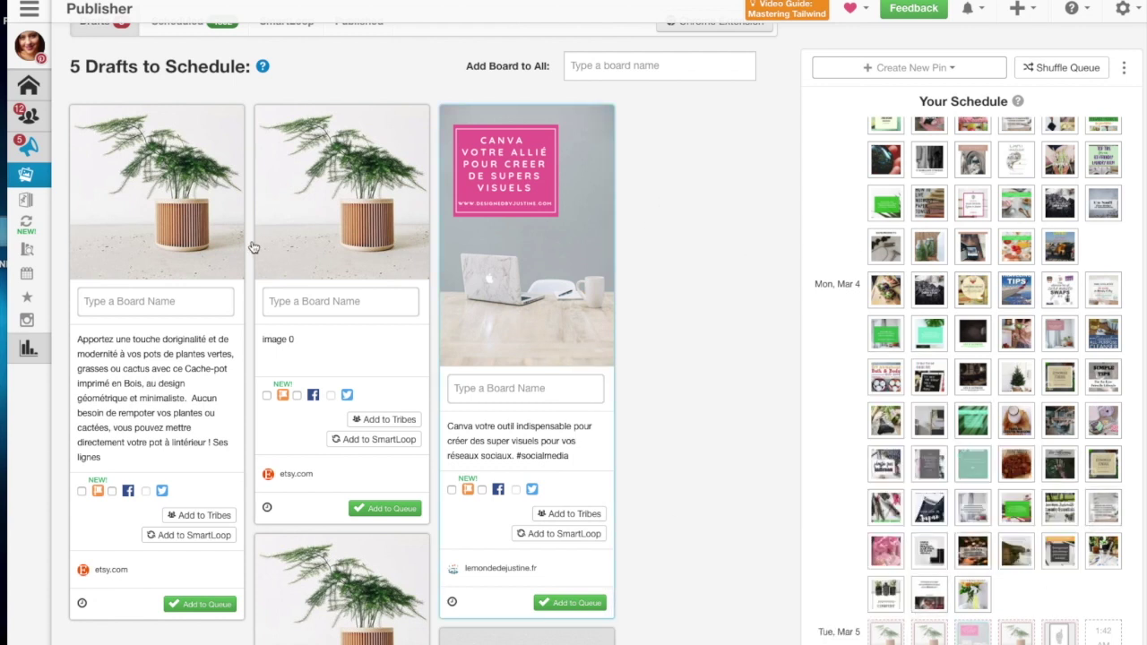
pyautogui.scroll(1, 166, 246)
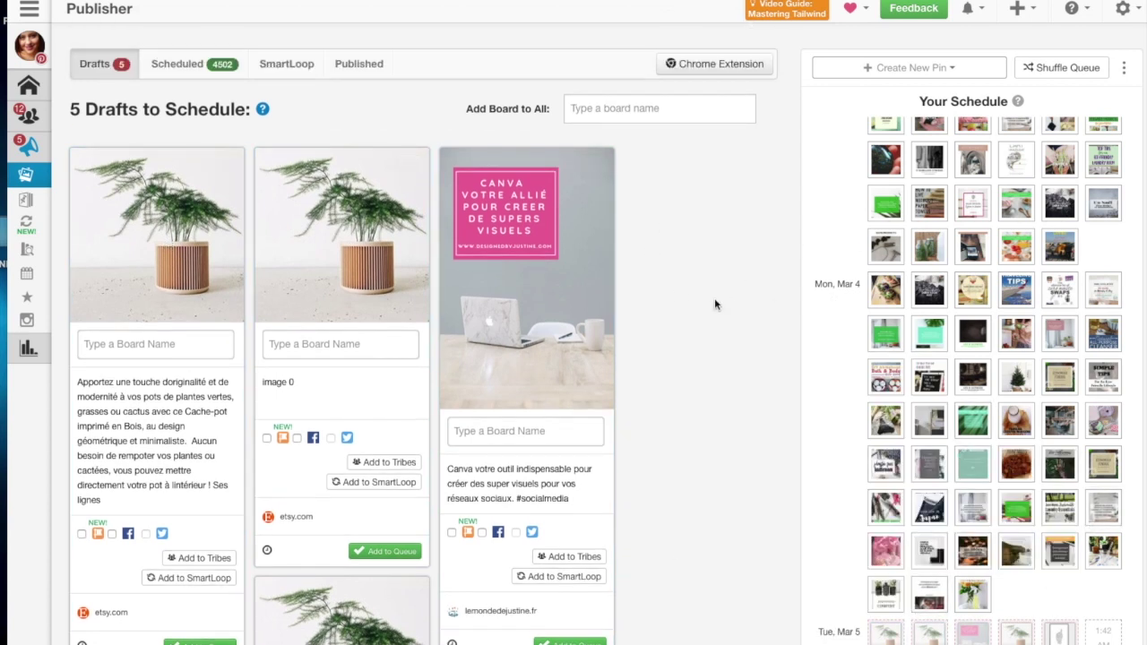
pyautogui.moveTo(54, 106)
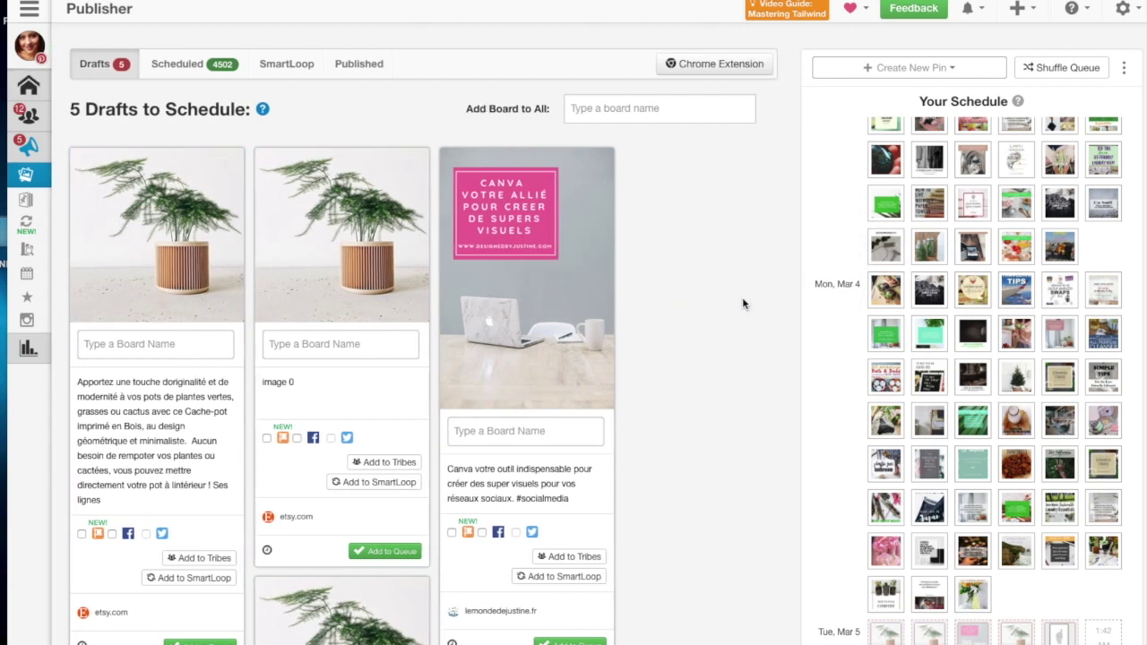